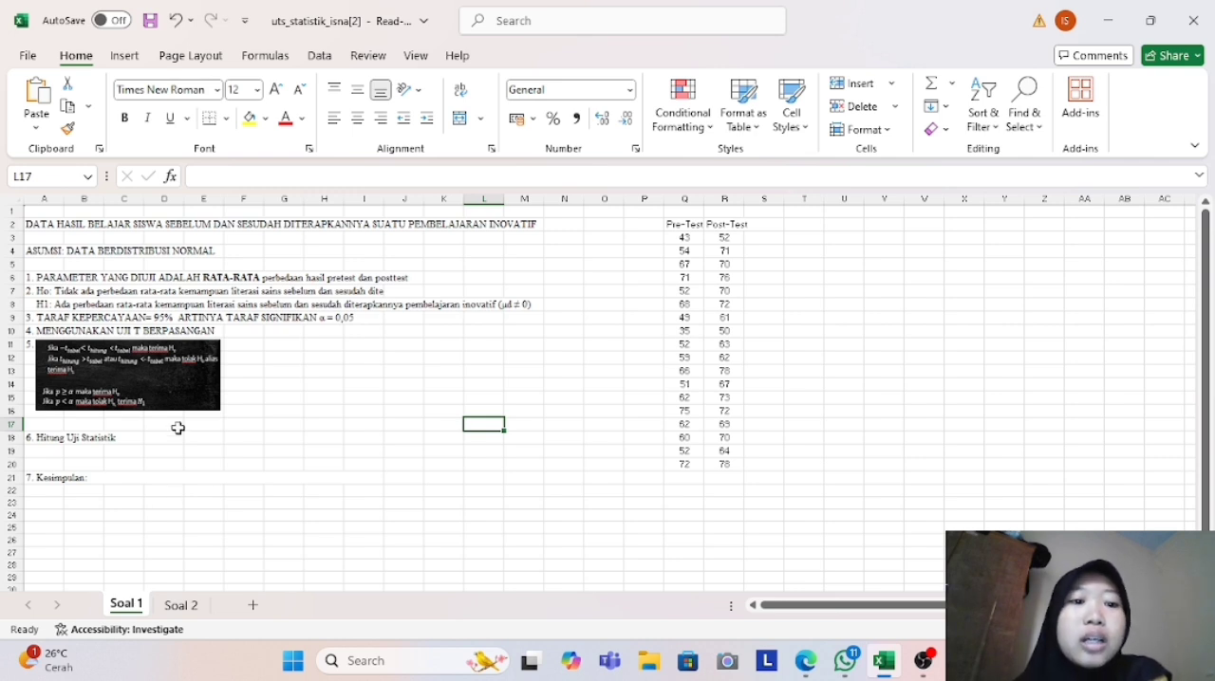
{"action": "left_click", "coordinate": [46, 290]}
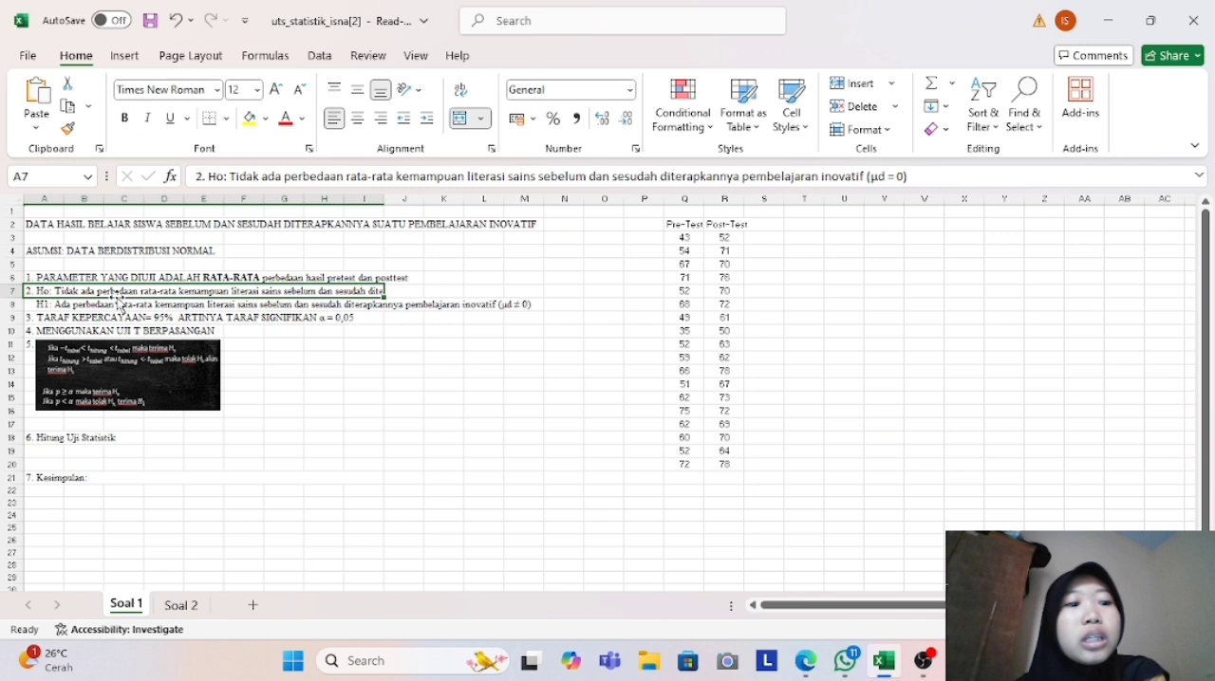
{"action": "left_click", "coordinate": [58, 304]}
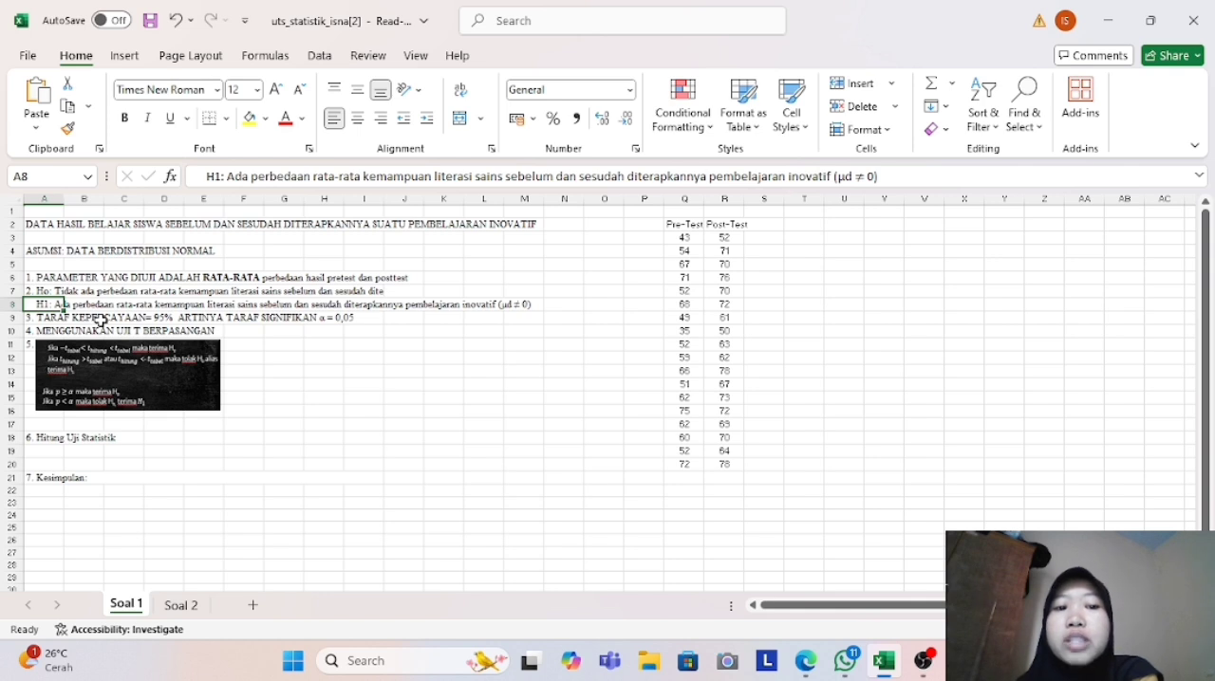
{"action": "left_click", "coordinate": [183, 341]}
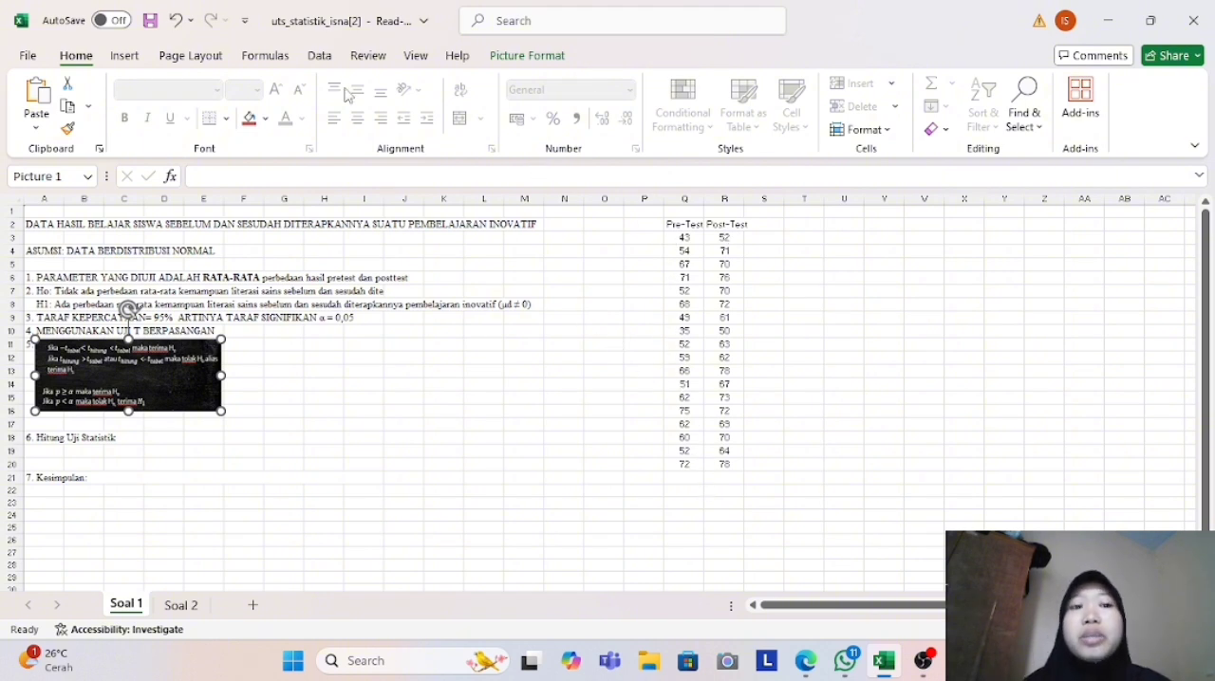
- Set up a paired two-sample t-test for means with Pre-Test Q2:Q20 as variable 1 and Post-Test R2:R20 as variable 2
{"action": "left_click", "coordinate": [319, 56]}
{"action": "left_click", "coordinate": [1066, 86]}
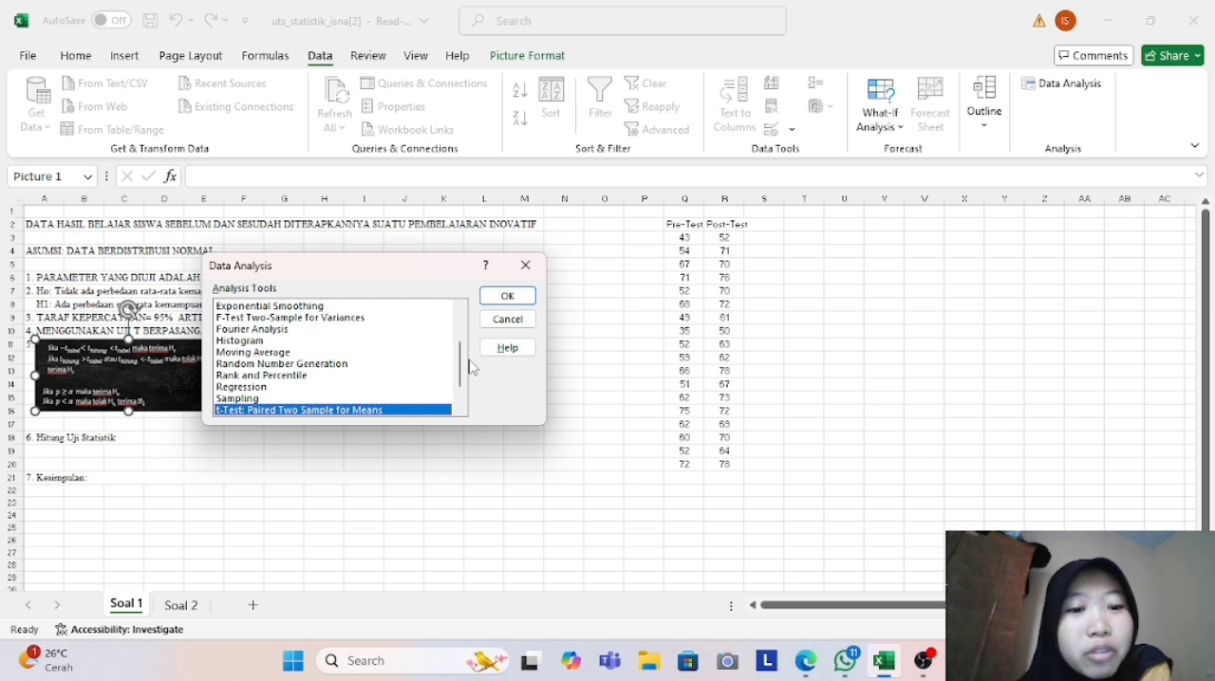
{"action": "left_click", "coordinate": [508, 296]}
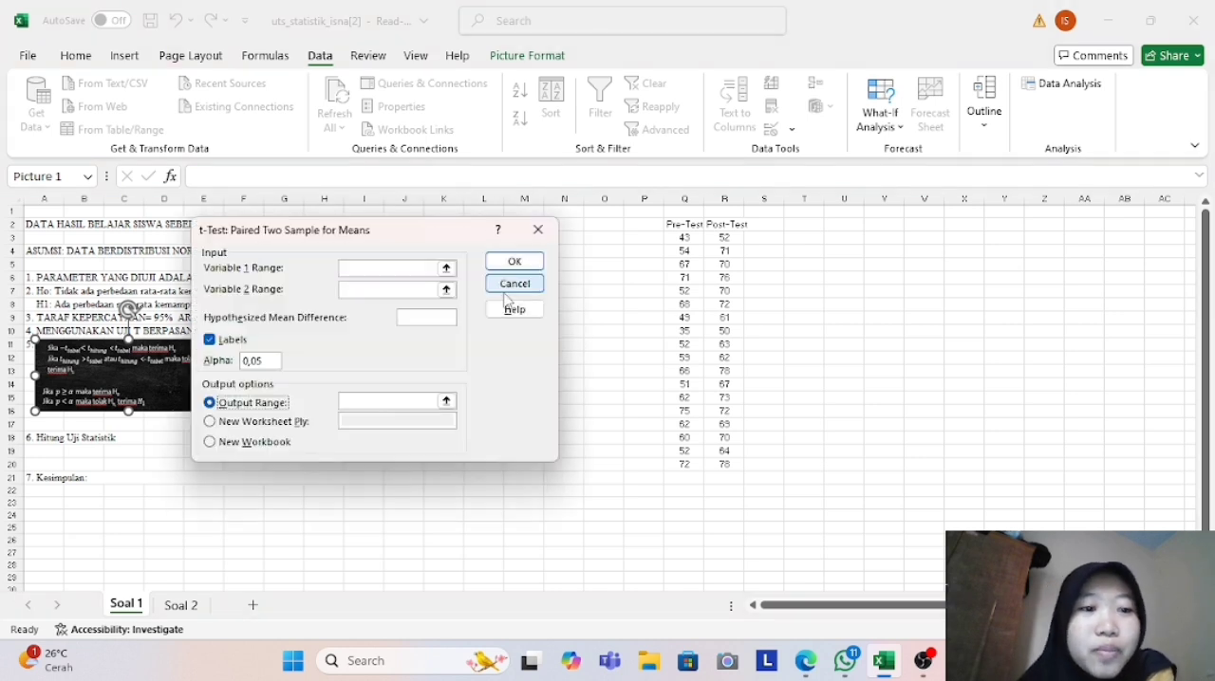
{"action": "left_click", "coordinate": [369, 270]}
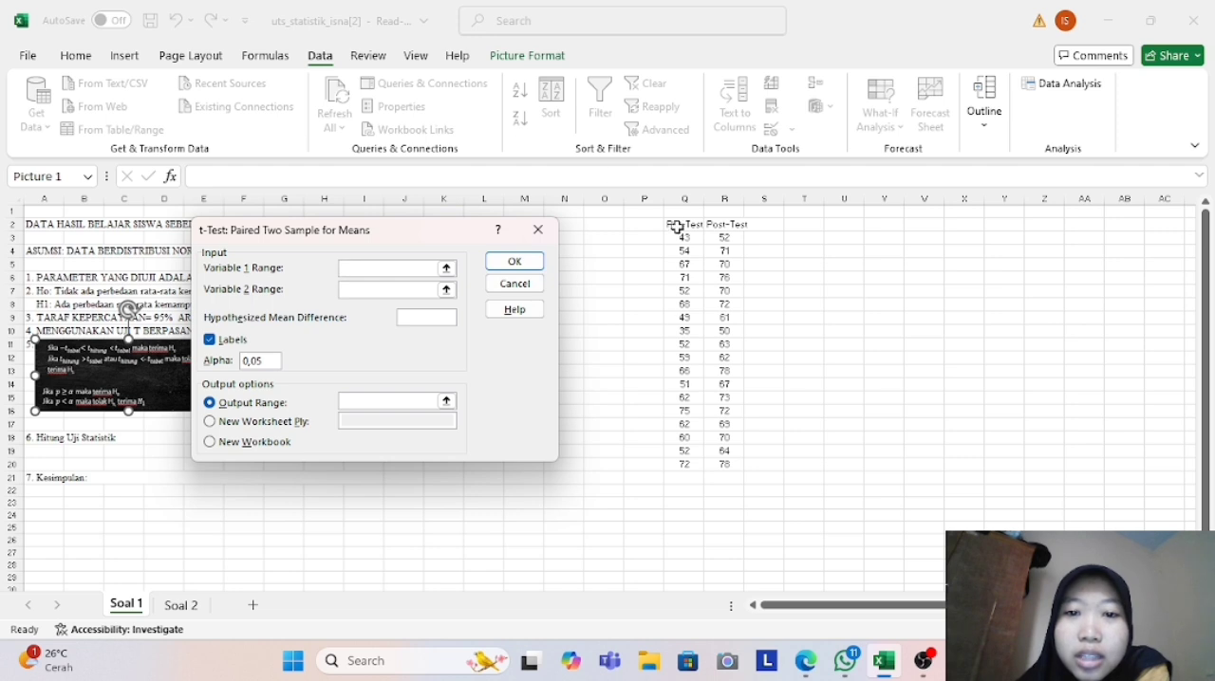
{"action": "left_click_drag", "start_coordinate": [677, 228], "coordinate": [693, 469]}
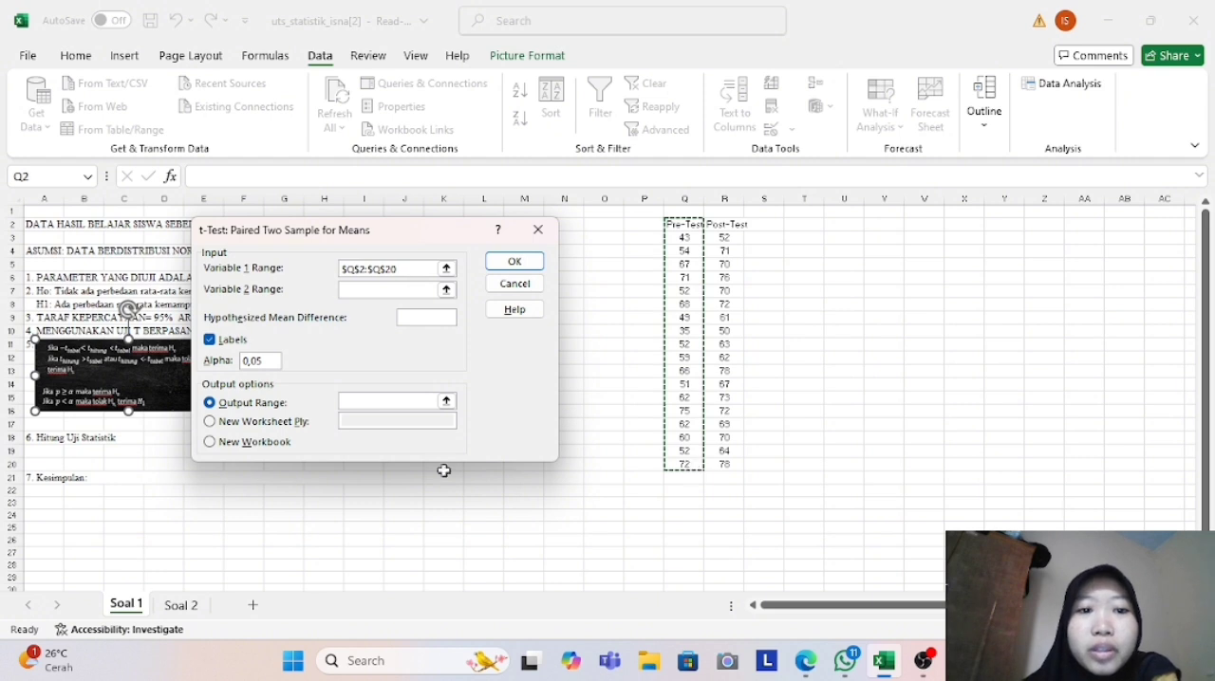
{"action": "left_click", "coordinate": [378, 289]}
{"action": "left_click", "coordinate": [733, 224]}
{"action": "left_click_drag", "start_coordinate": [732, 224], "coordinate": [737, 462]}
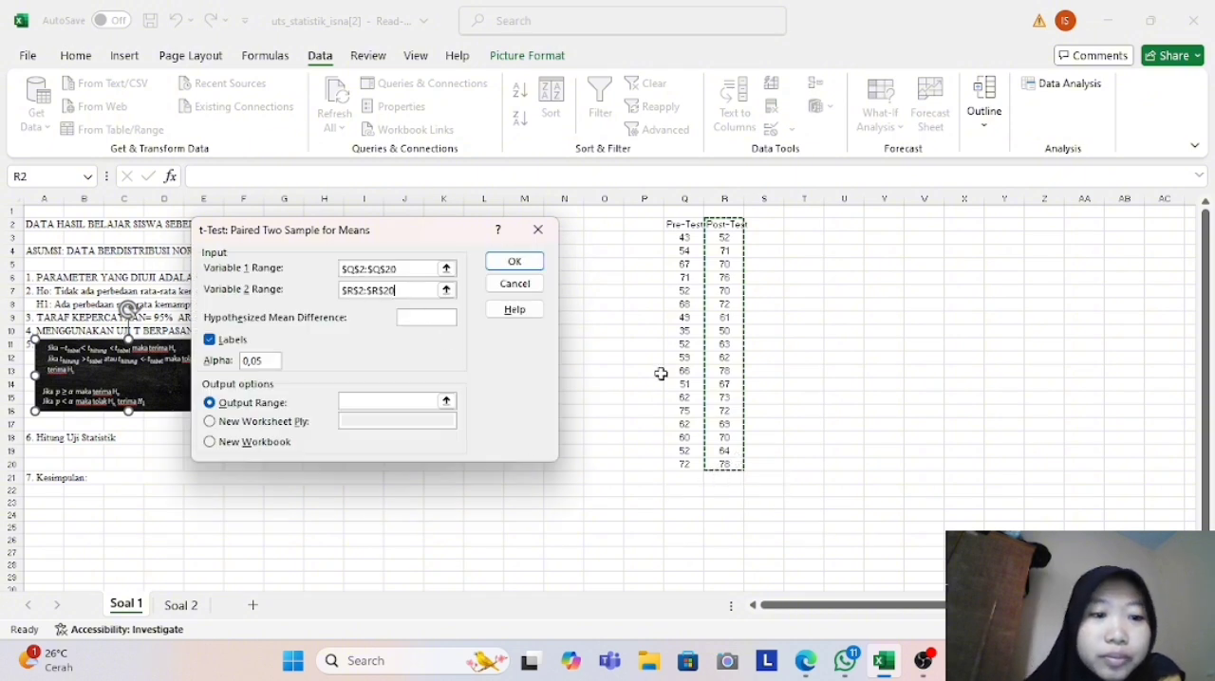
- Run the t-test with its output starting at cell U3, and widen the result columns U to W to fit their contents
{"action": "left_click", "coordinate": [380, 402]}
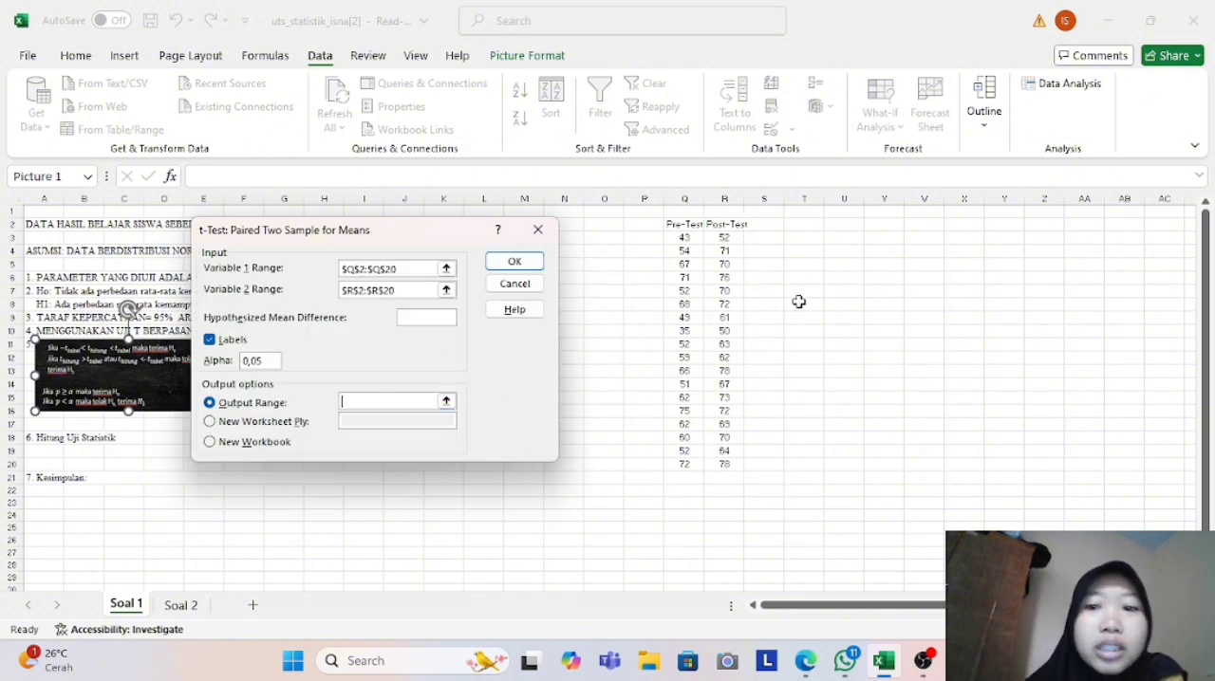
{"action": "left_click", "coordinate": [849, 237]}
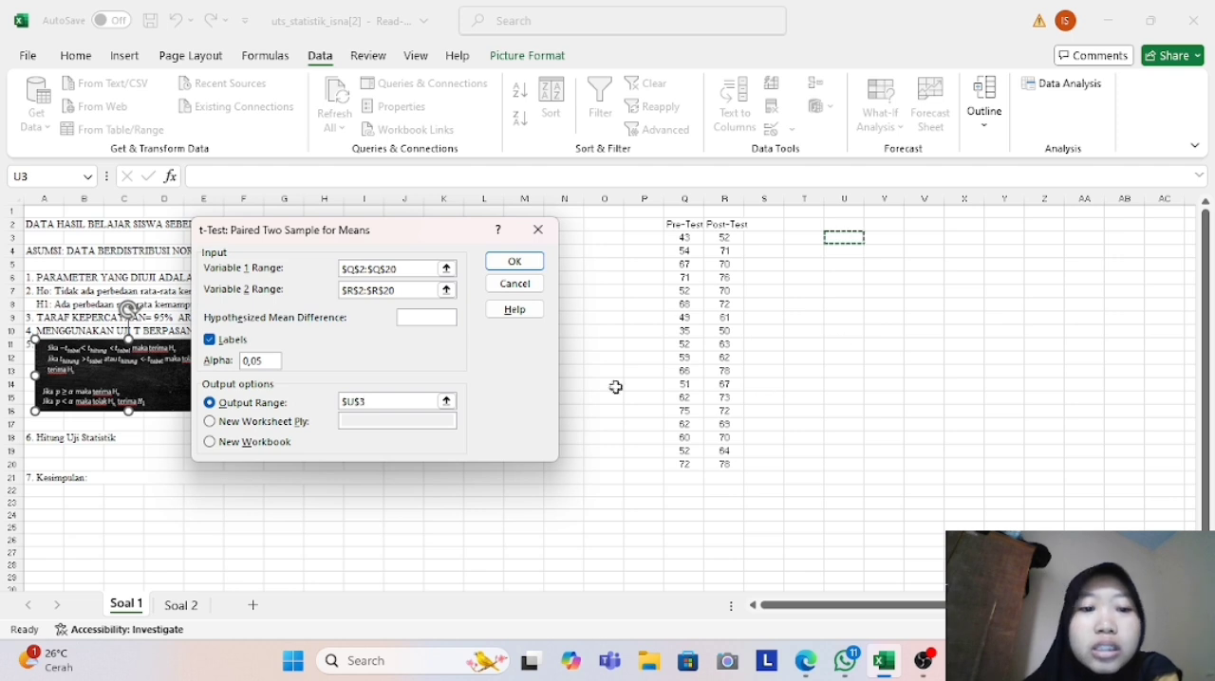
{"action": "left_click", "coordinate": [513, 264]}
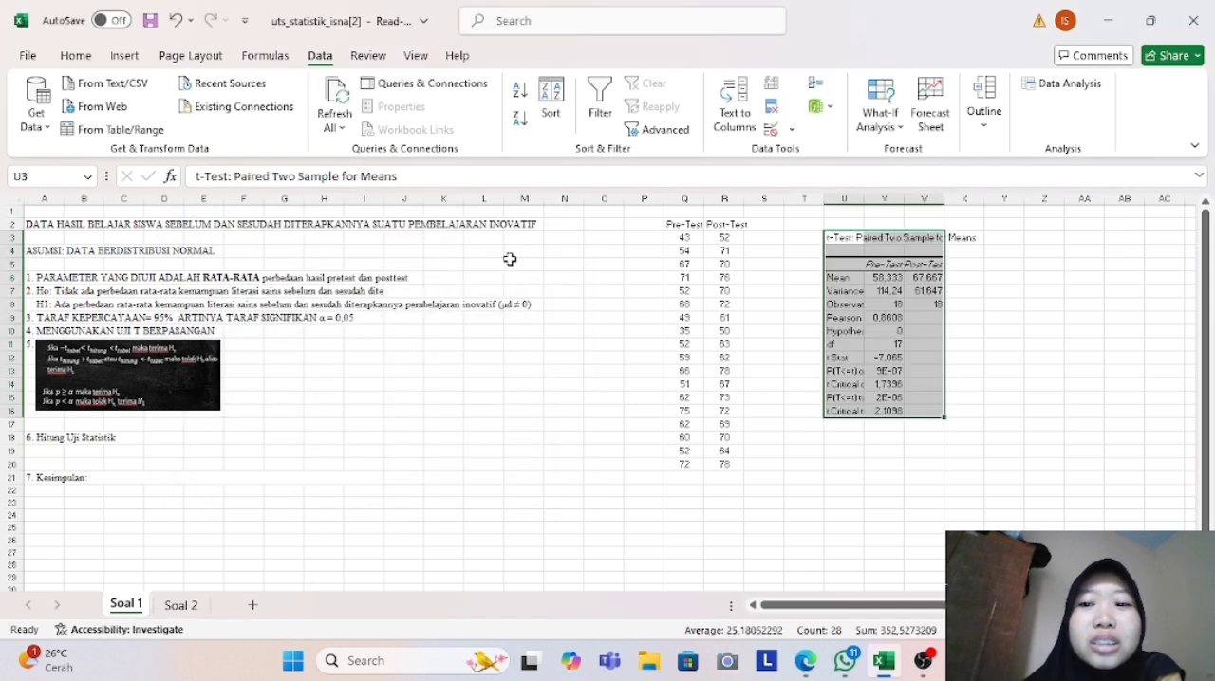
{"action": "left_click_drag", "start_coordinate": [863, 200], "coordinate": [920, 189]}
{"action": "left_click_drag", "start_coordinate": [1104, 202], "coordinate": [1119, 202]}
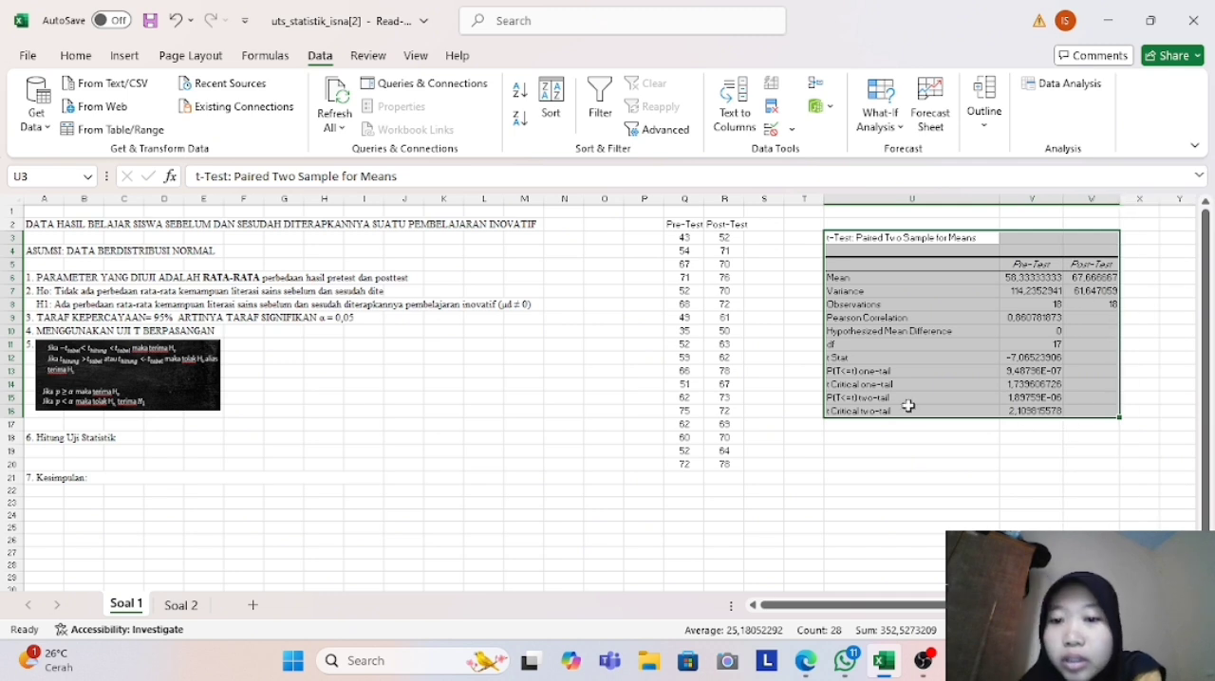
- Fill the t Stat label and its value in U12 and V12 with yellow
{"action": "left_click", "coordinate": [885, 357]}
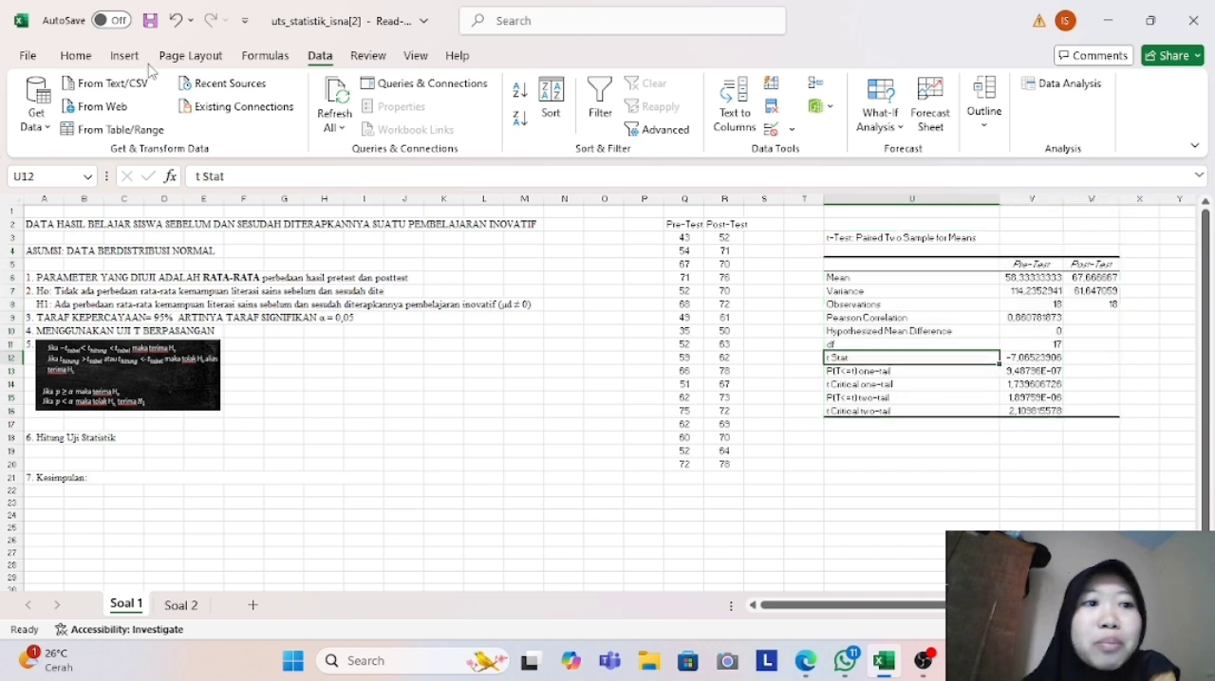
{"action": "left_click", "coordinate": [76, 57]}
{"action": "left_click", "coordinate": [250, 119]}
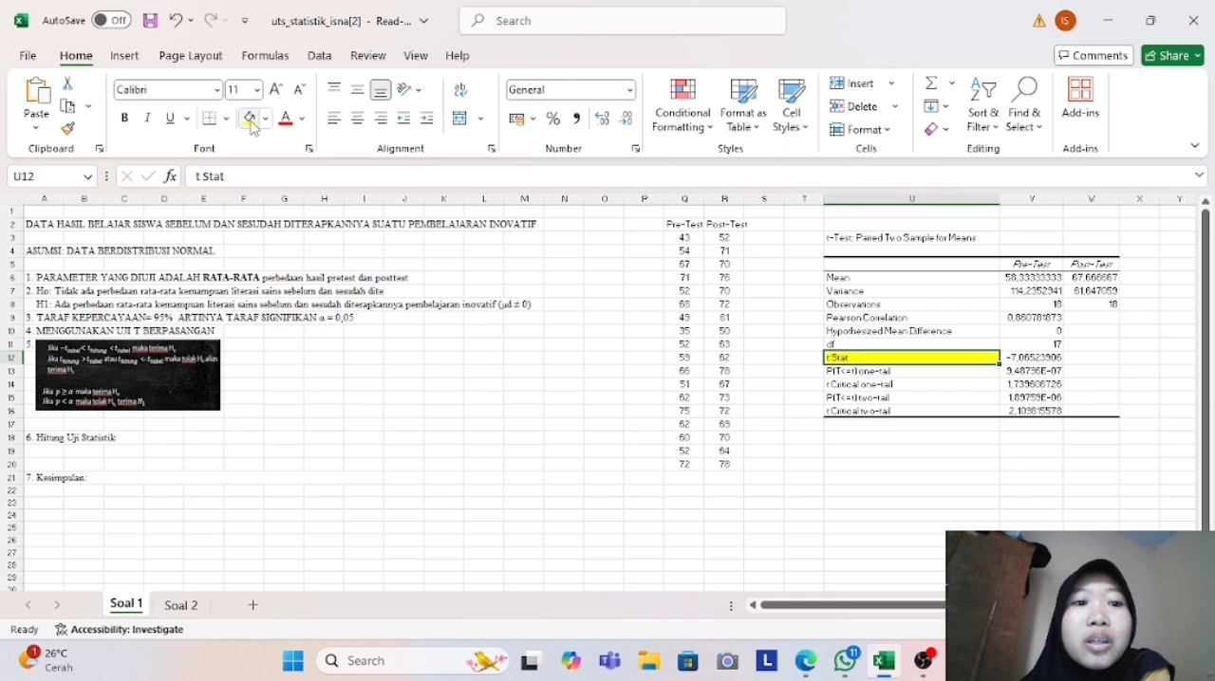
{"action": "left_click", "coordinate": [1032, 357]}
{"action": "left_click", "coordinate": [249, 116]}
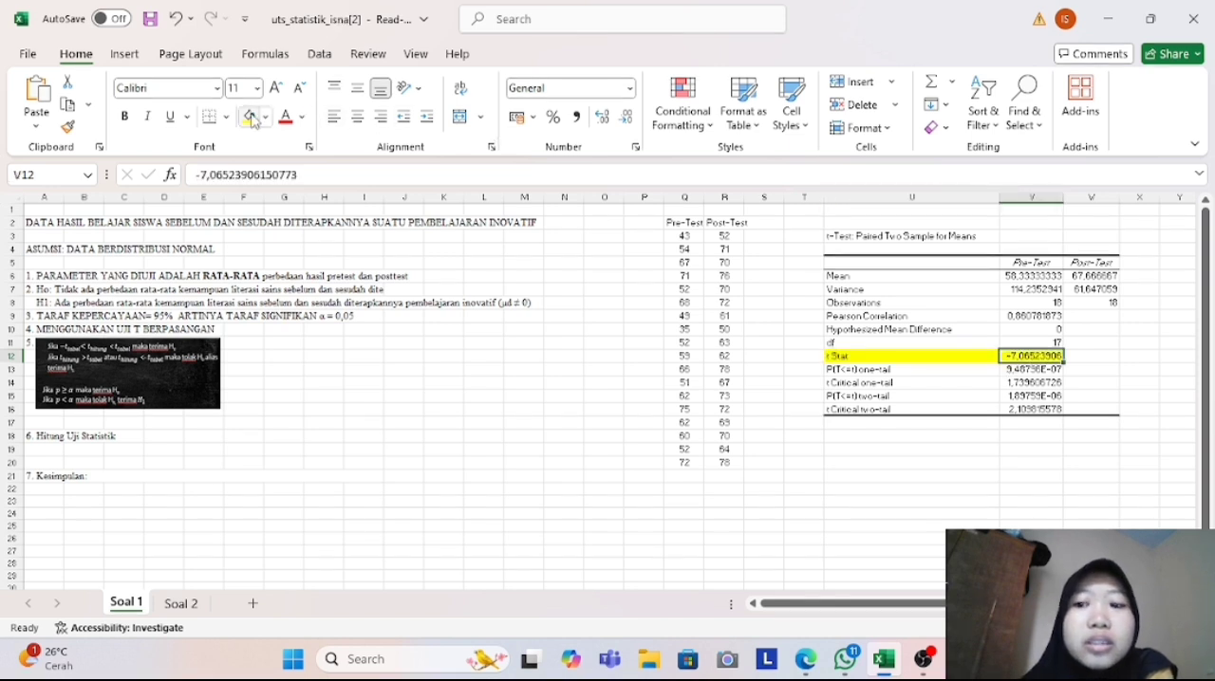
- Label the t Stat row "T hitung" in cell X12
{"action": "left_click", "coordinate": [1143, 357]}
{"action": "key", "text": "Caps_Lock"}
{"action": "type", "text": "T"}
{"action": "key", "text": "Caps_Lock"}
{"action": "type", "text": "hitung"}
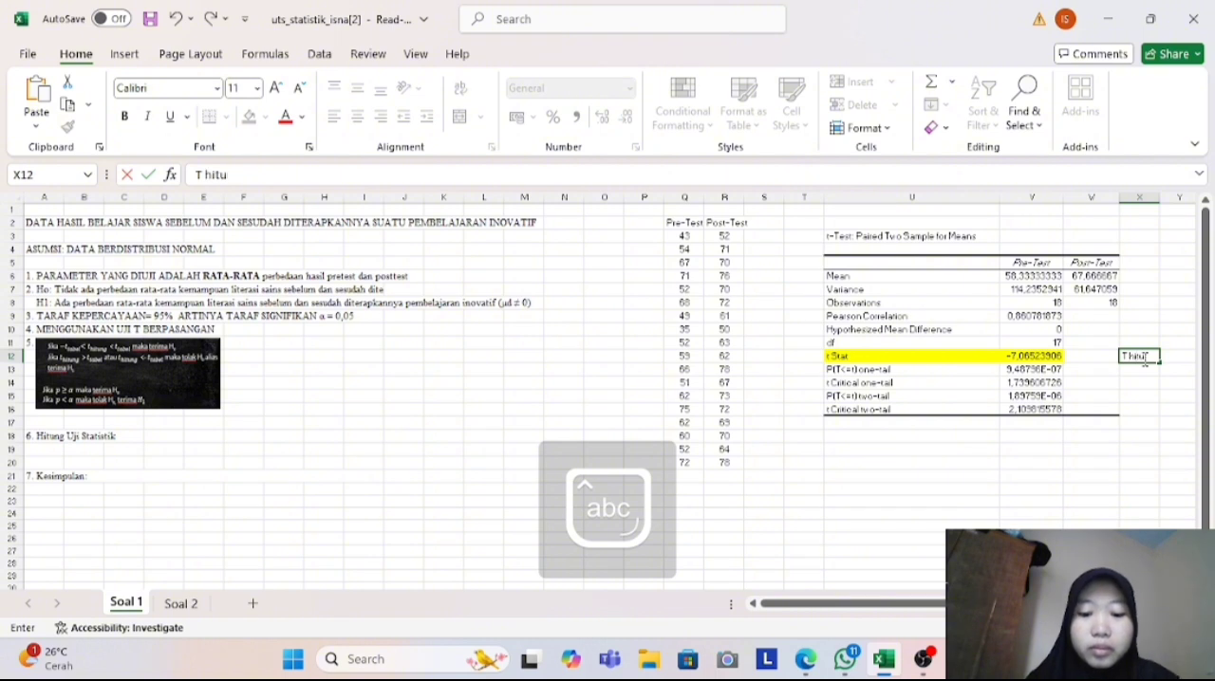
- Fill the P(T<=t) two-tail label and value with light green, and label that row "P" in cell X15
{"action": "left_click", "coordinate": [875, 400]}
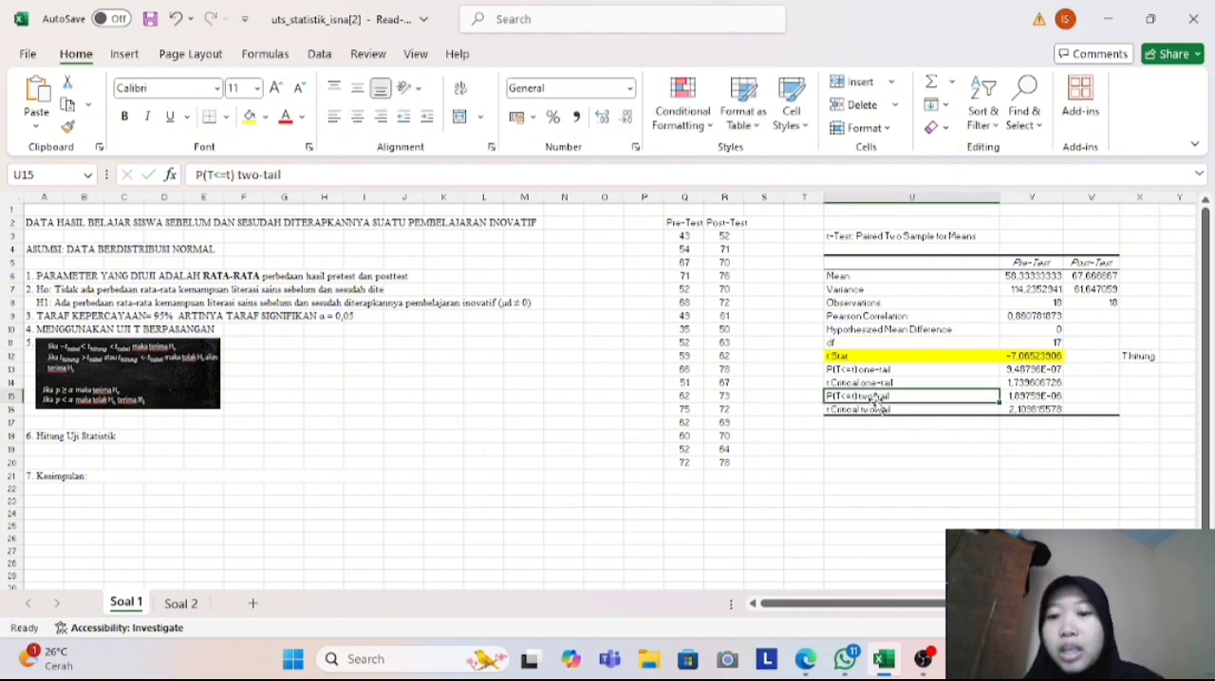
{"action": "left_click", "coordinate": [266, 117]}
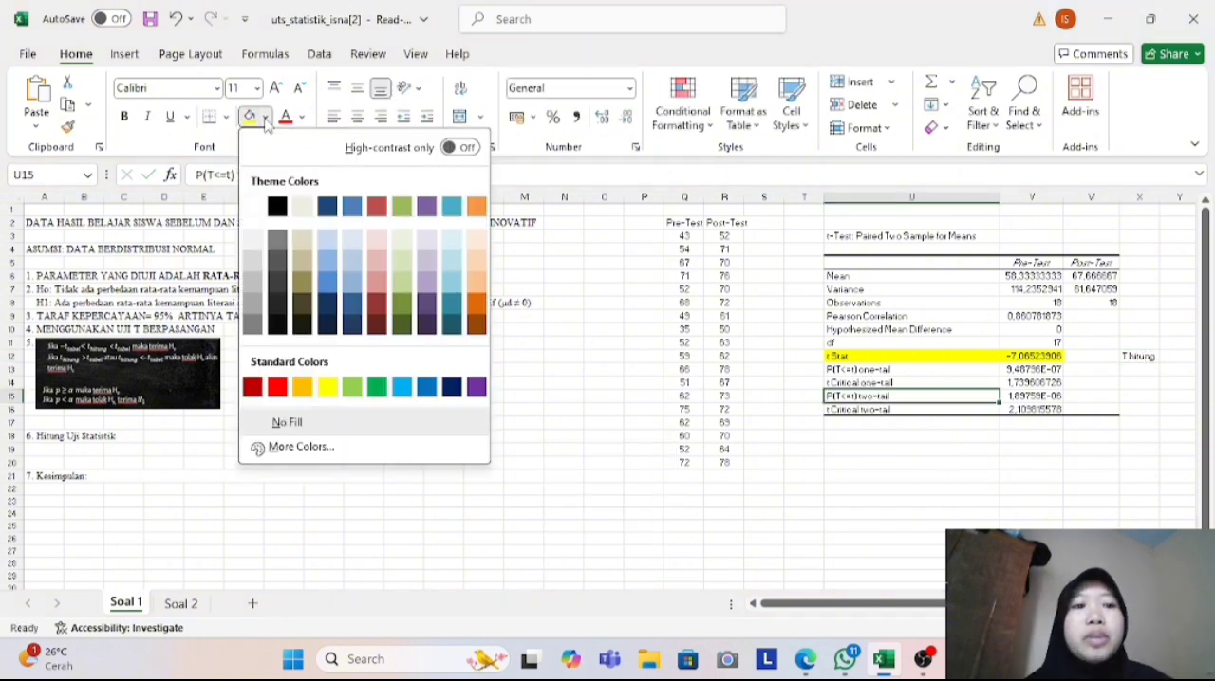
{"action": "left_click", "coordinate": [360, 385]}
{"action": "left_click", "coordinate": [1027, 397]}
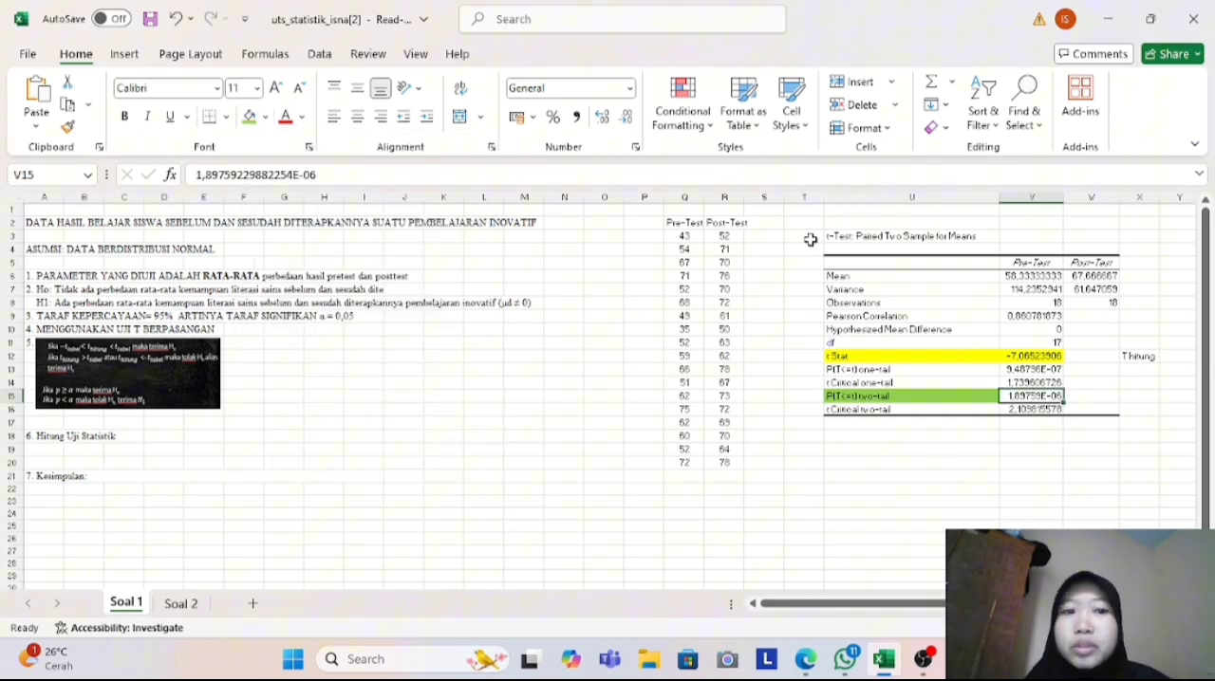
{"action": "left_click", "coordinate": [266, 118]}
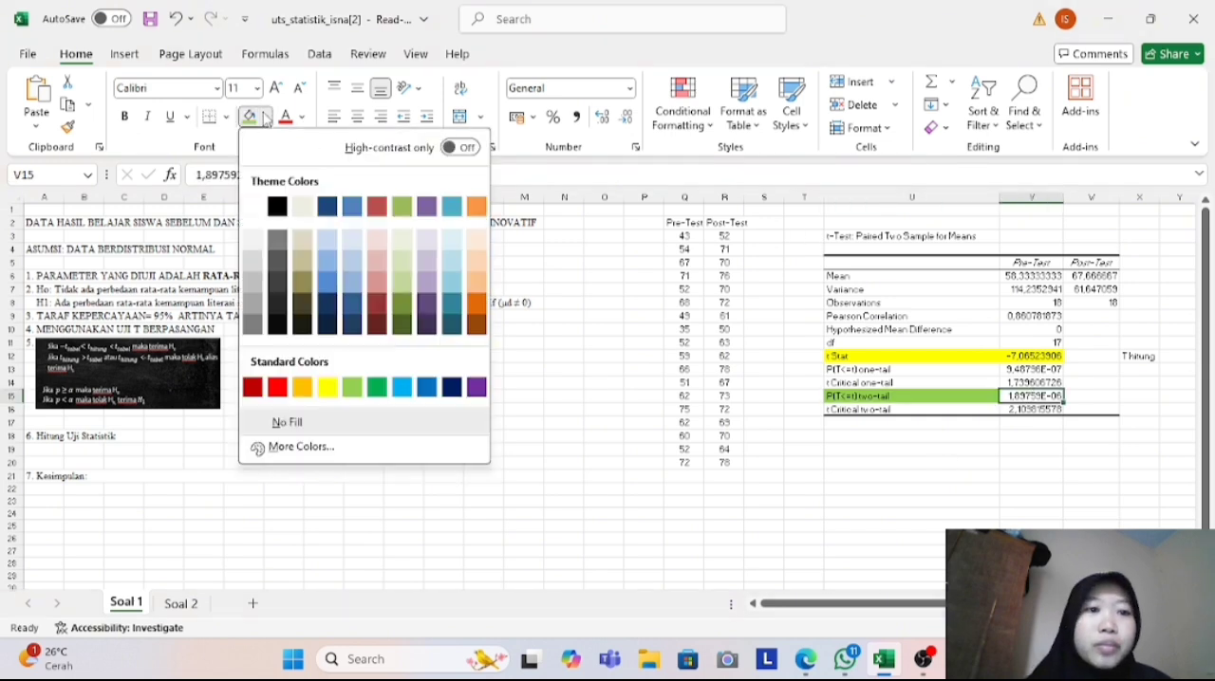
{"action": "left_click", "coordinate": [351, 388]}
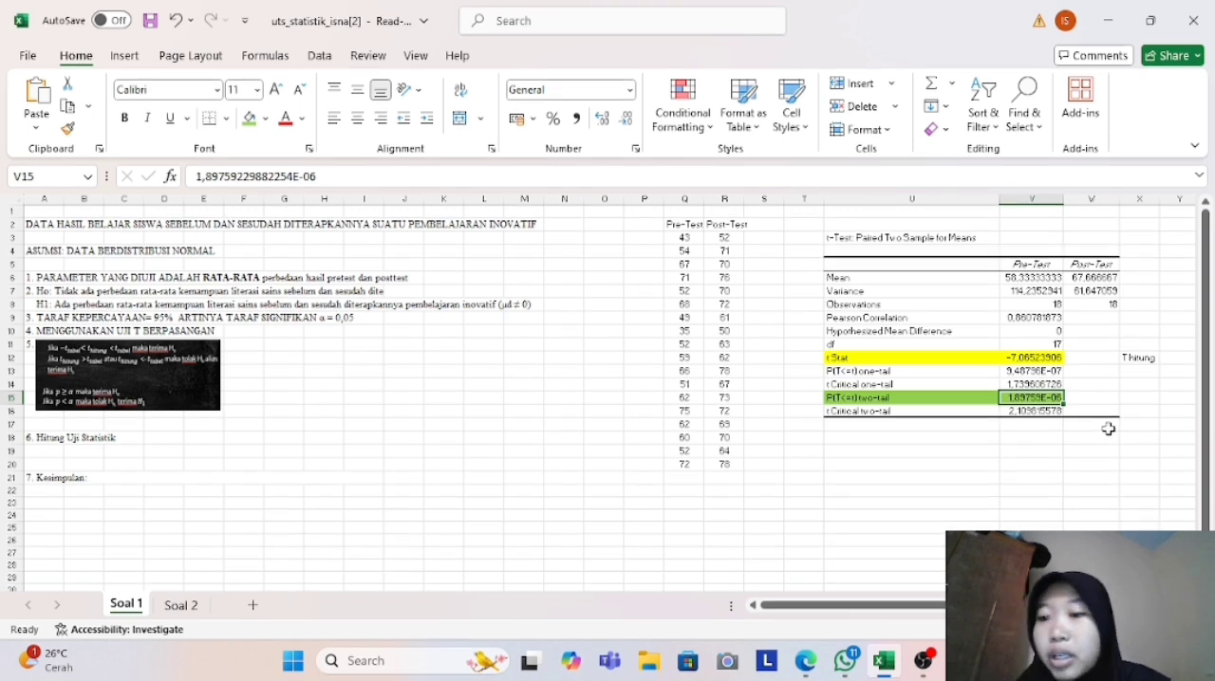
{"action": "left_click", "coordinate": [1130, 396]}
{"action": "type", "text": "P"}
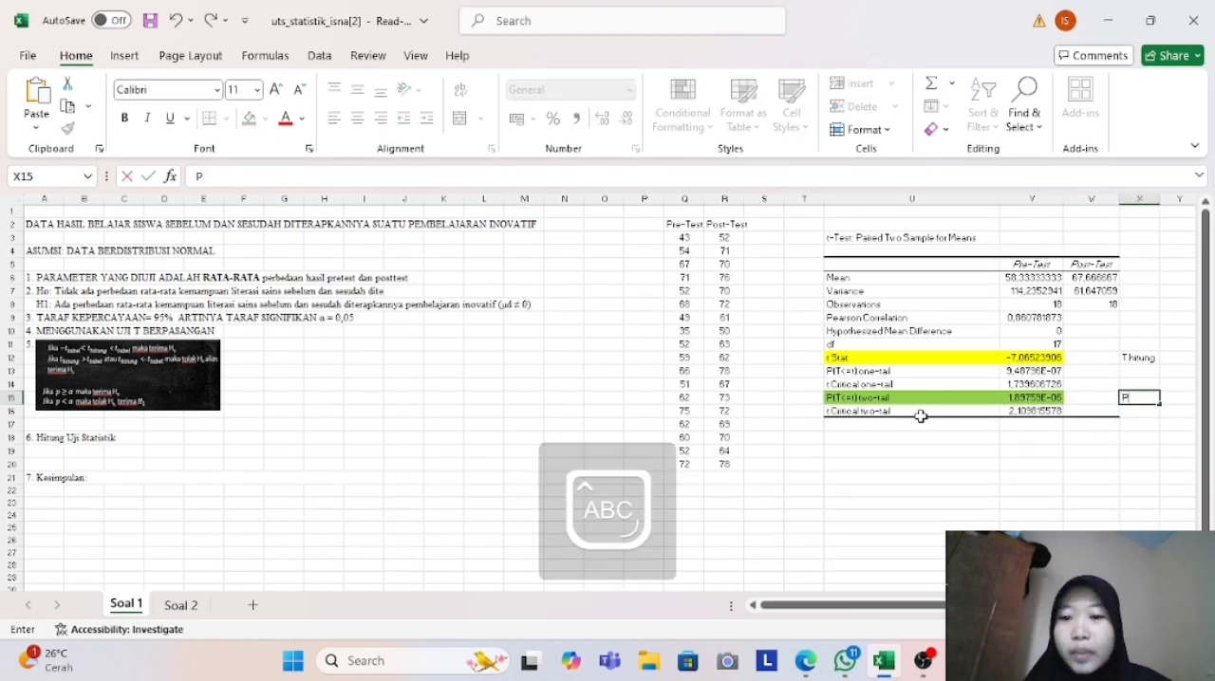
- Fill the t Critical two-tail label and value in U16 and V16 with yellow
{"action": "left_click", "coordinate": [902, 411]}
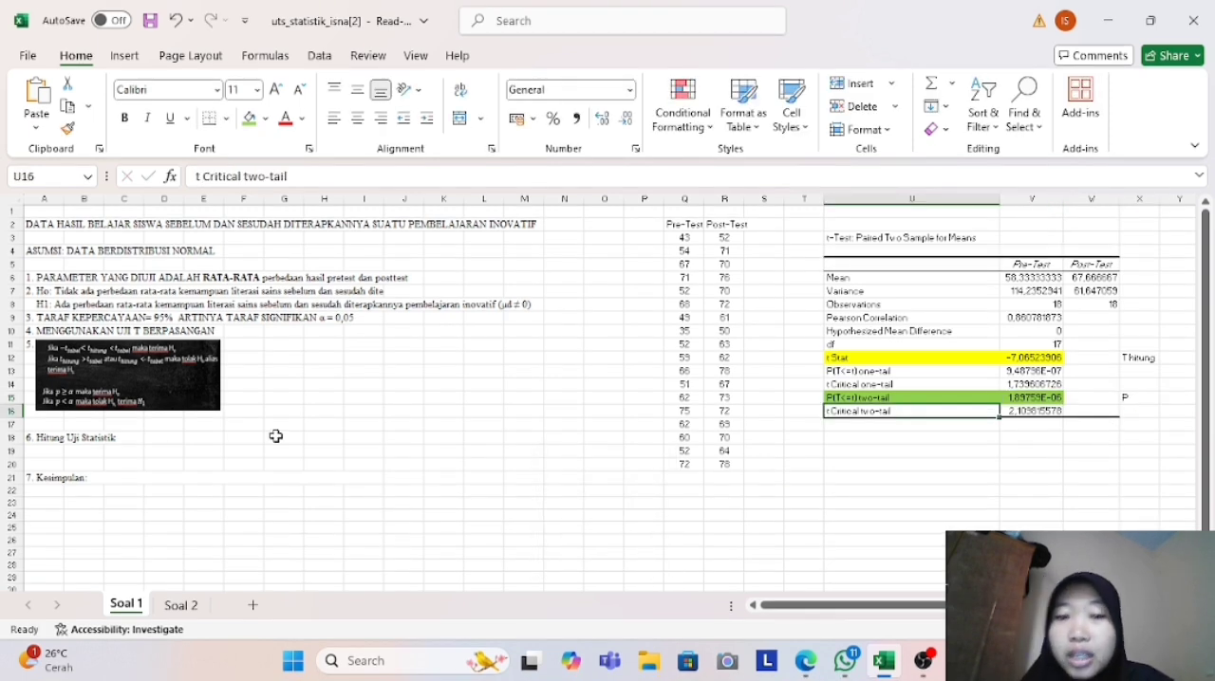
{"action": "left_click", "coordinate": [265, 119]}
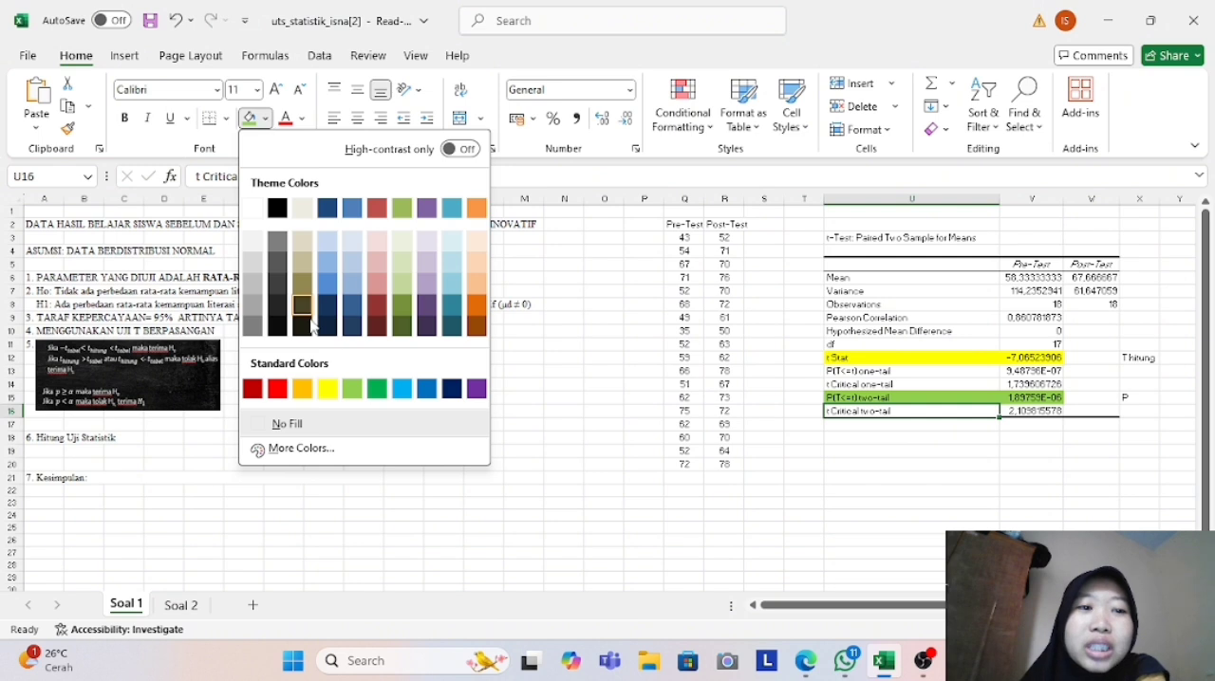
{"action": "left_click", "coordinate": [302, 389]}
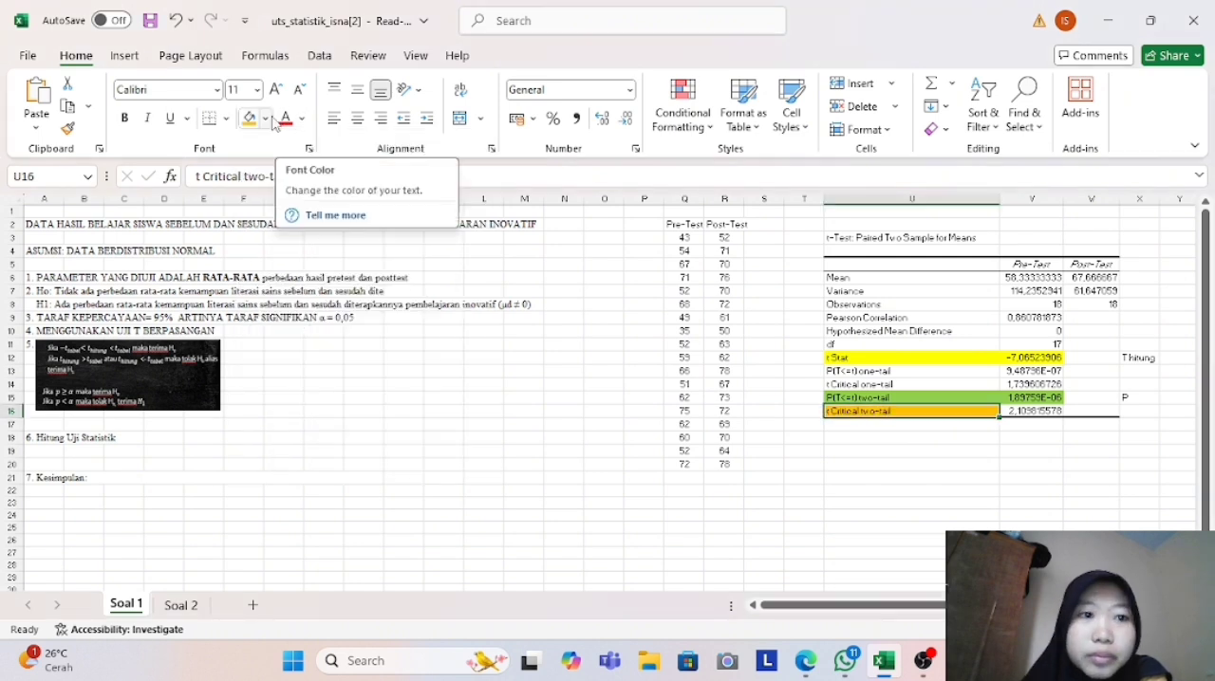
{"action": "left_click", "coordinate": [266, 119]}
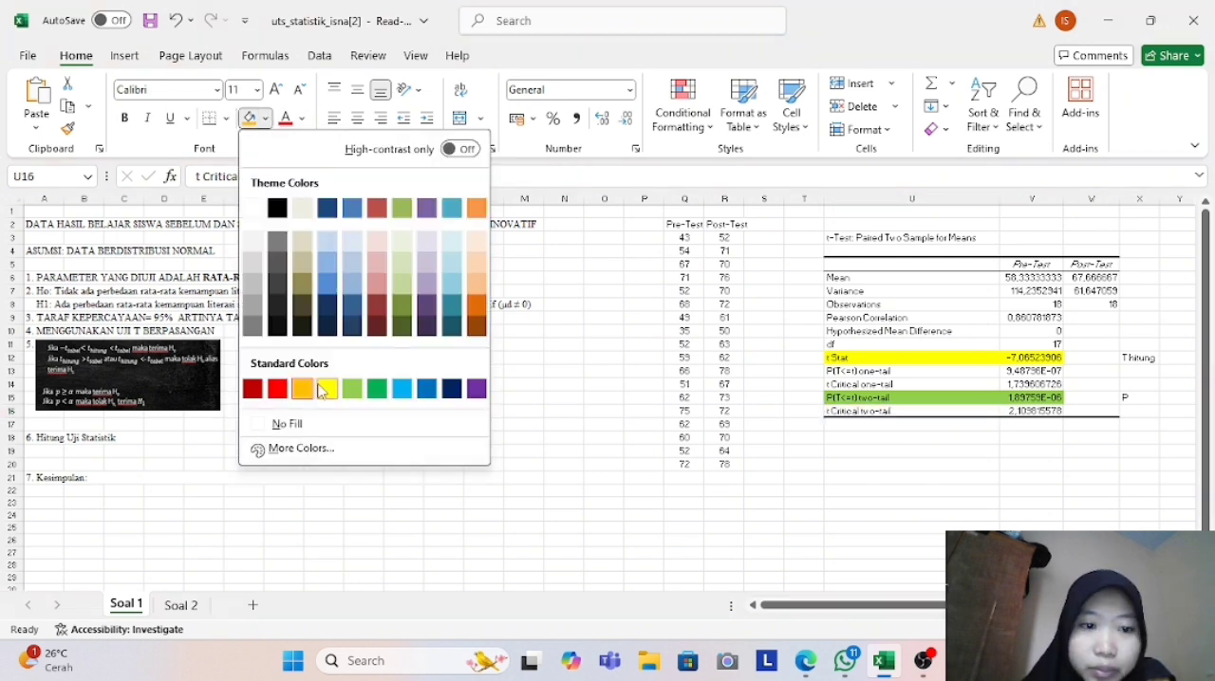
{"action": "left_click", "coordinate": [328, 389]}
{"action": "left_click", "coordinate": [1022, 415]}
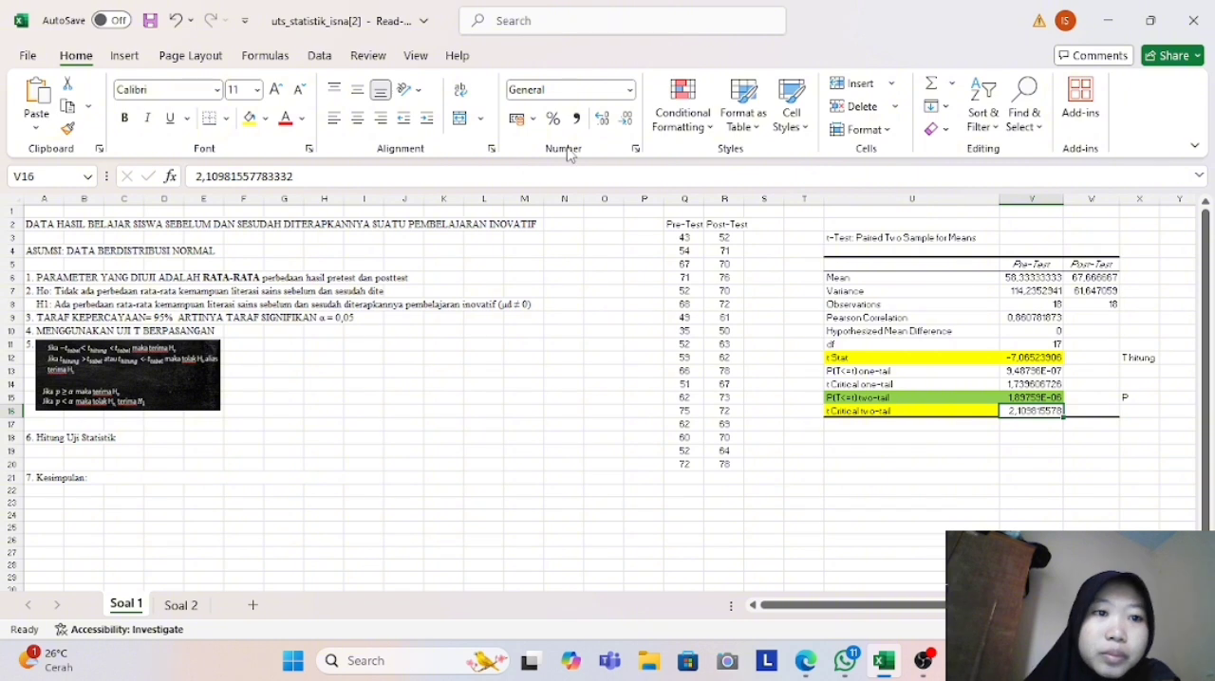
{"action": "left_click", "coordinate": [266, 118]}
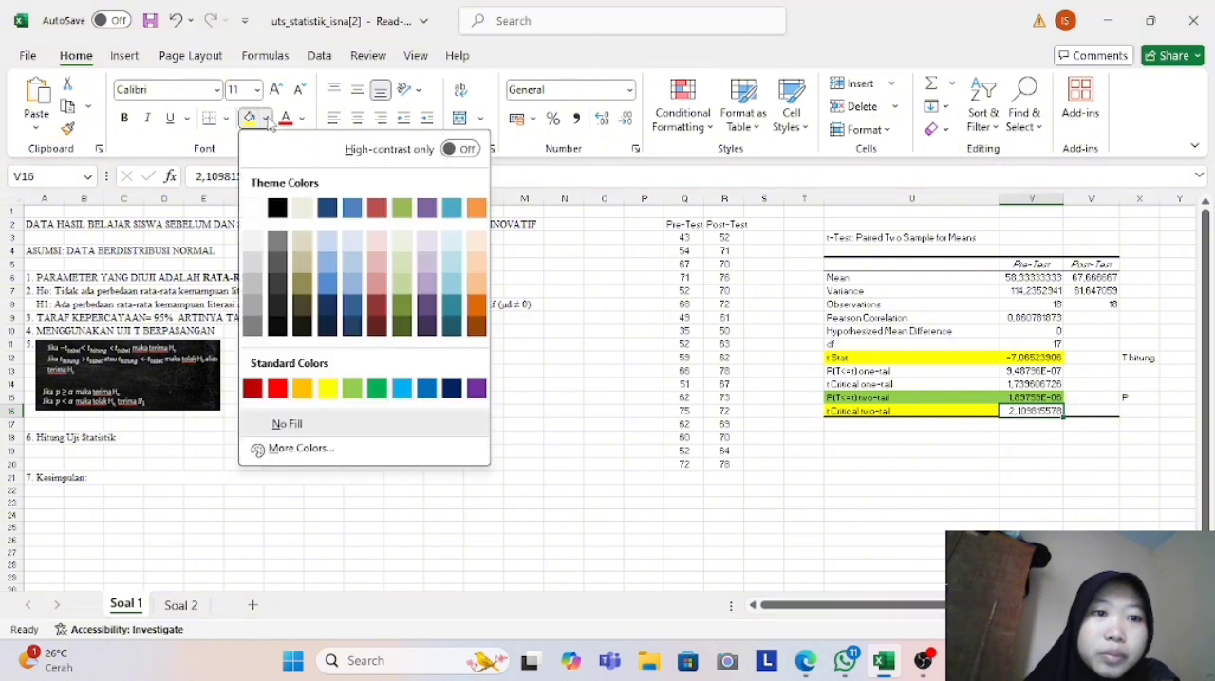
{"action": "left_click", "coordinate": [328, 389]}
- Label the t Critical two-tail row "T tabel" in cell X16
{"action": "left_click", "coordinate": [1135, 411]}
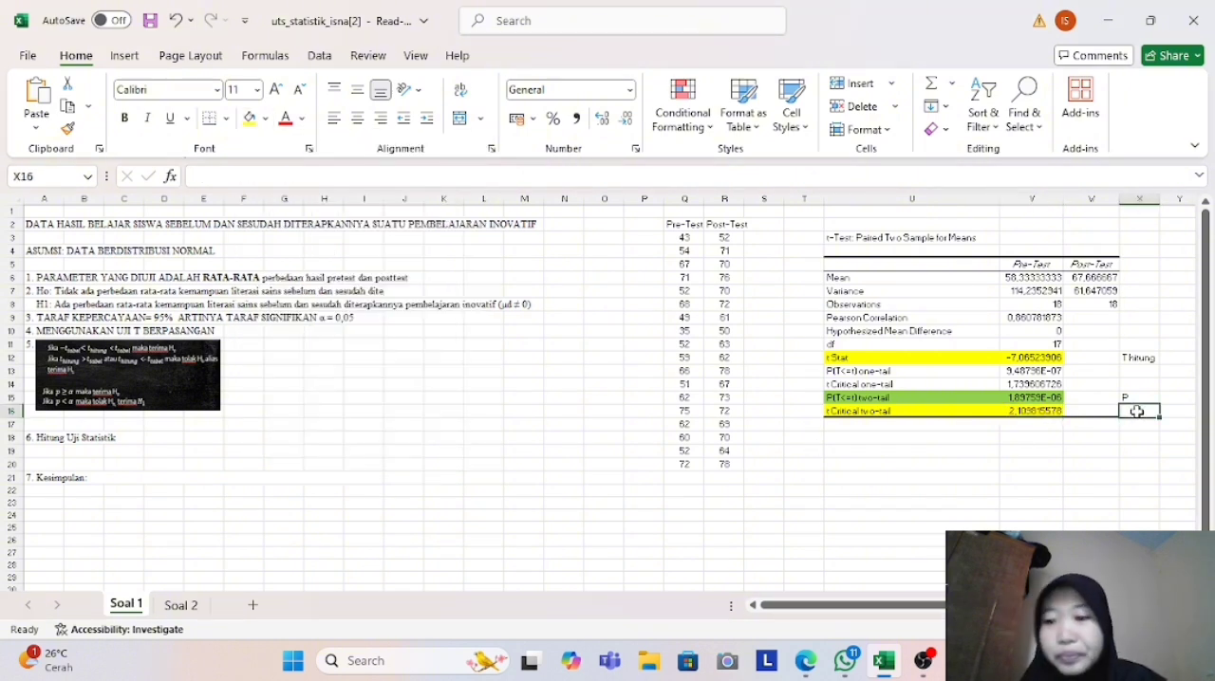
{"action": "type", "text": "T tabel"}
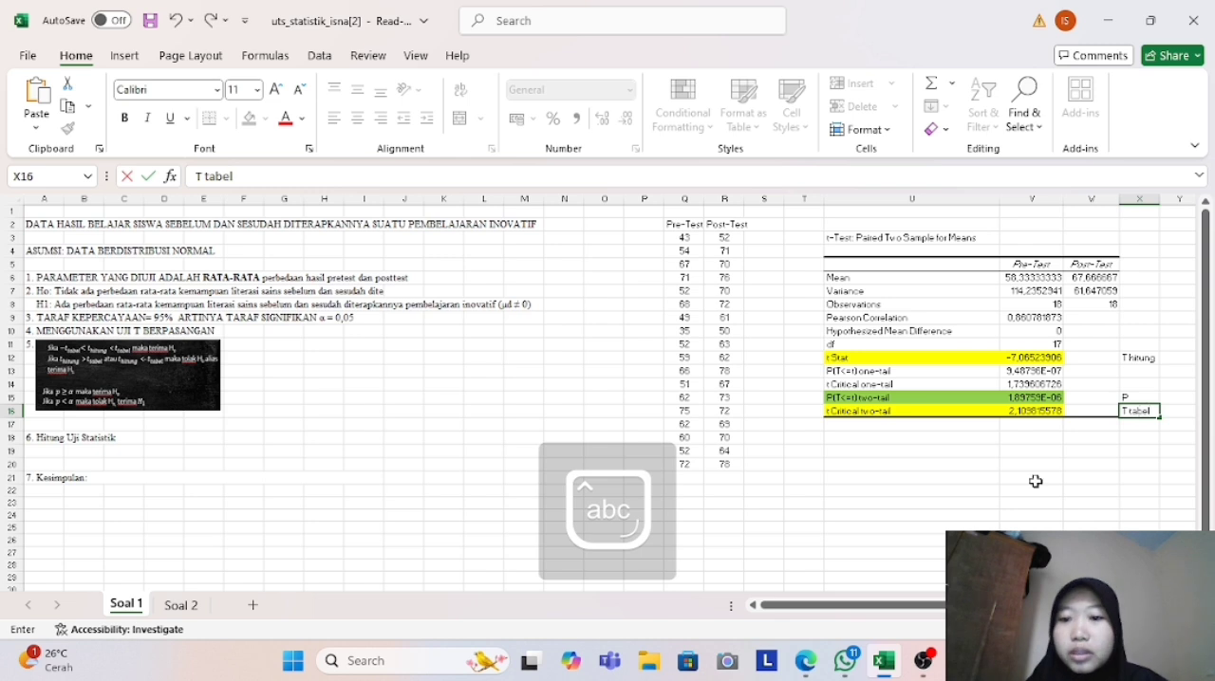
- Begin the test decision in cell U18 with "Karena T hitung <"
{"action": "left_click", "coordinate": [876, 440]}
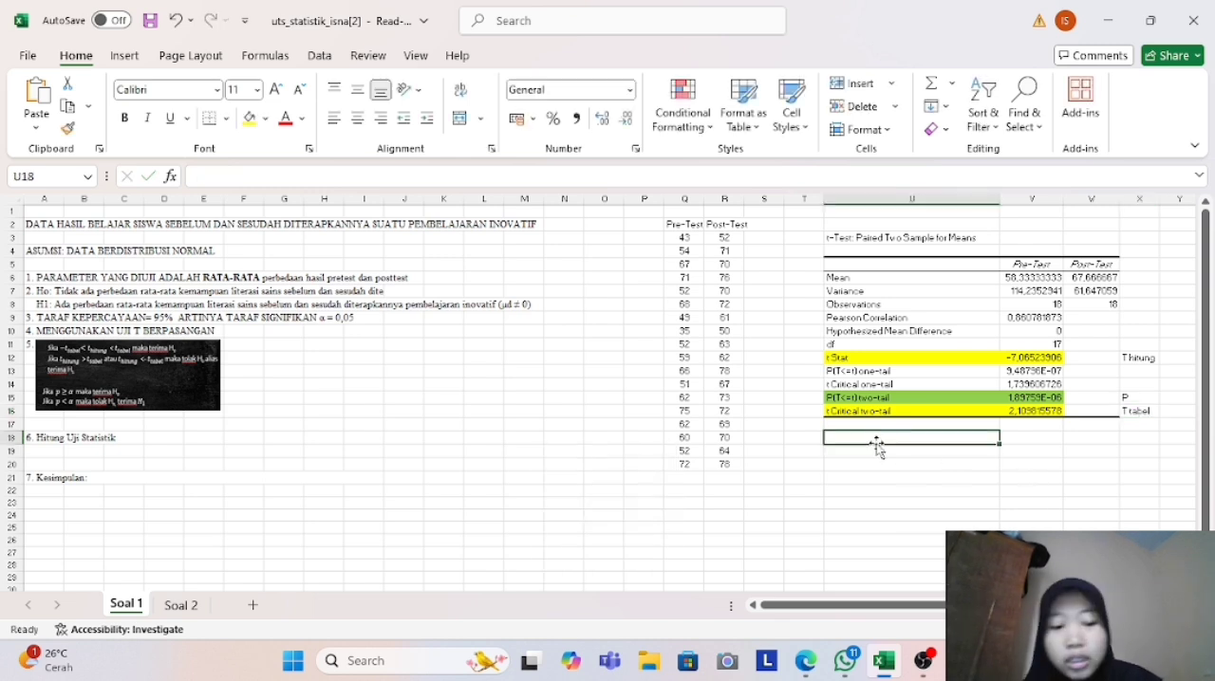
{"action": "key", "text": "Caps_Lock"}
{"action": "type", "text": "K"}
{"action": "key", "text": "Caps_Lock"}
{"action": "type", "text": "arena"}
{"action": "key", "text": "Caps_Lock"}
{"action": "type", "text": "T"}
{"action": "key", "text": "Caps_Lock"}
{"action": "type", "text": "hitung"}
{"action": "key", "text": "Caps_Lock"}
{"action": "key", "text": "Caps_Lock"}
{"action": "type", "text": ",="}
{"action": "key", "text": "BackSpace"}
{"action": "key", "text": "BackSpace"}
{"action": "type", "text": "<"}
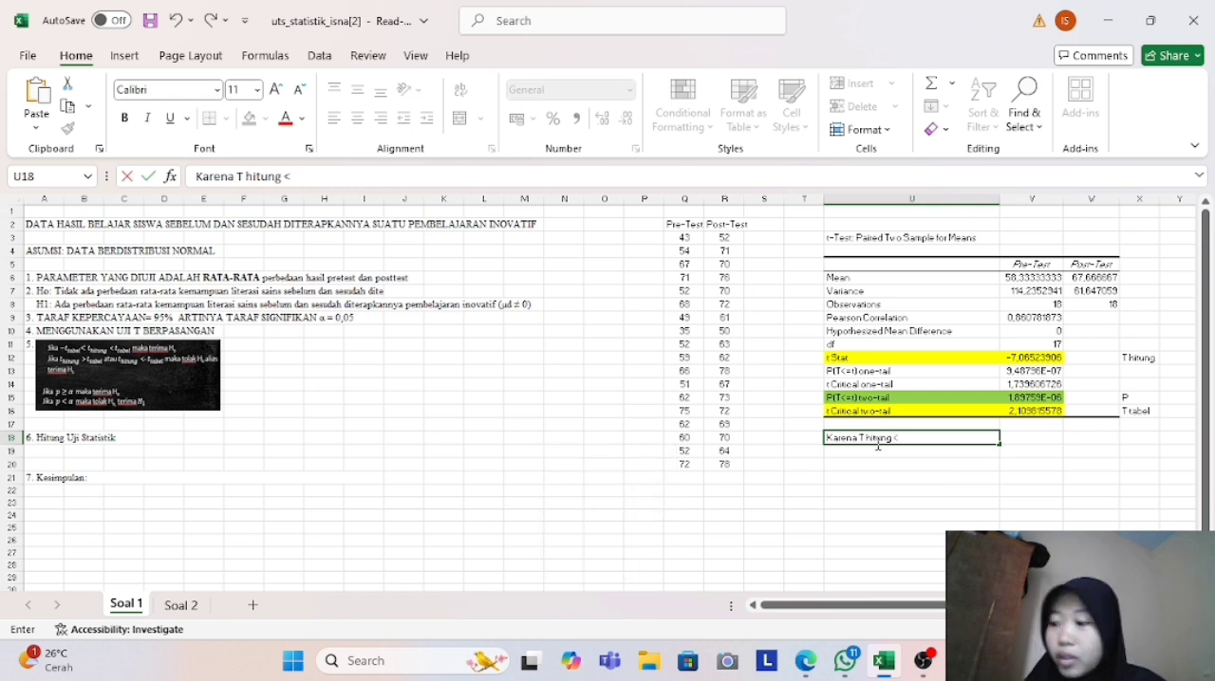
- Complete the decision in cell U18 so it reads "Karena T hitung < T tabel, maka H0 Ditolak, sehingga H1 diterima"
{"action": "key", "text": "Caps_Lock"}
{"action": "type", "text": "T"}
{"action": "key", "text": "Caps_Lock"}
{"action": "type", "text": "tabel, m"}
{"action": "key", "text": "Caps_Lock"}
{"action": "key", "text": "Caps_Lock"}
{"action": "type", "text": "aka"}
{"action": "key", "text": "Caps_Lock"}
{"action": "type", "text": "H"}
{"action": "key", "text": "Caps_Lock"}
{"action": "type", "text": "0"}
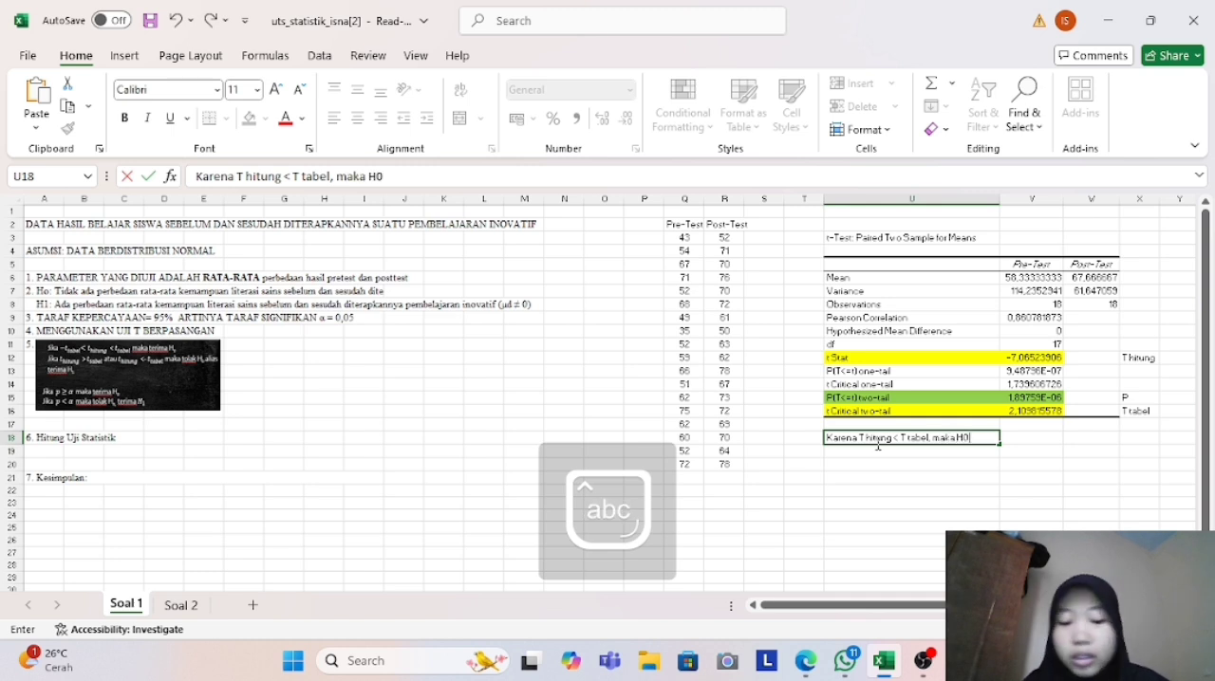
{"action": "type", "text": " Dito"}
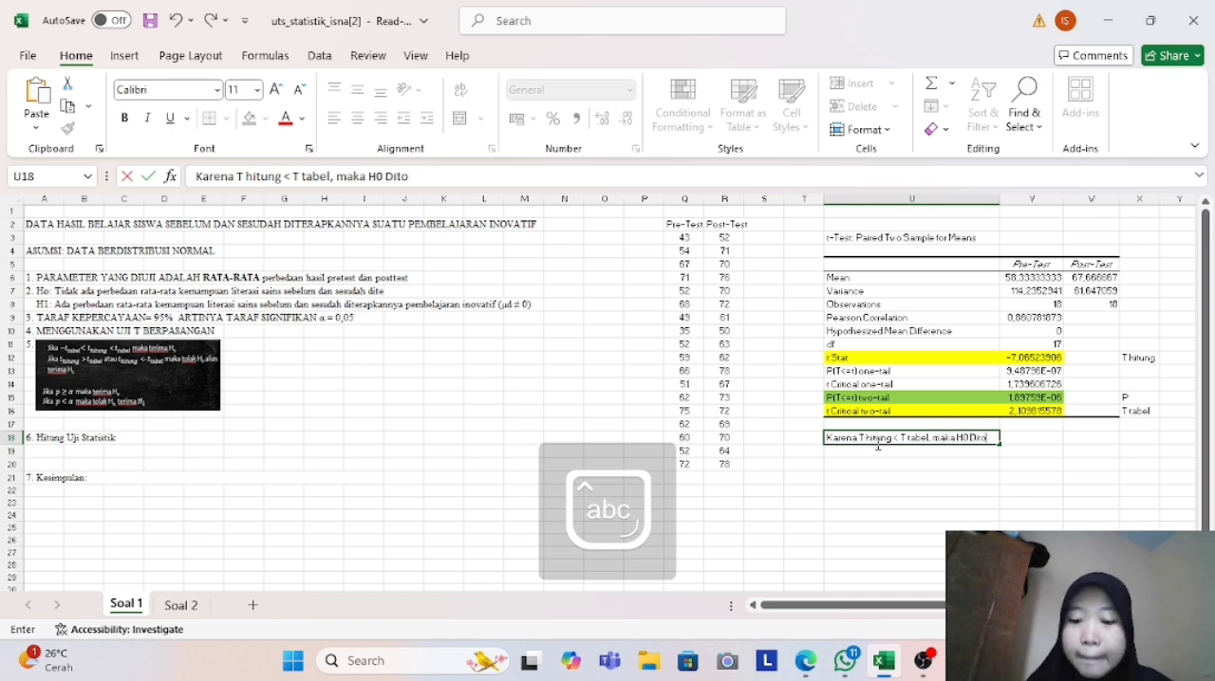
{"action": "type", "text": "lak, sehingga"}
{"action": "key", "text": "Caps_Lock"}
{"action": "type", "text": "H"}
{"action": "key", "text": "Caps_Lock"}
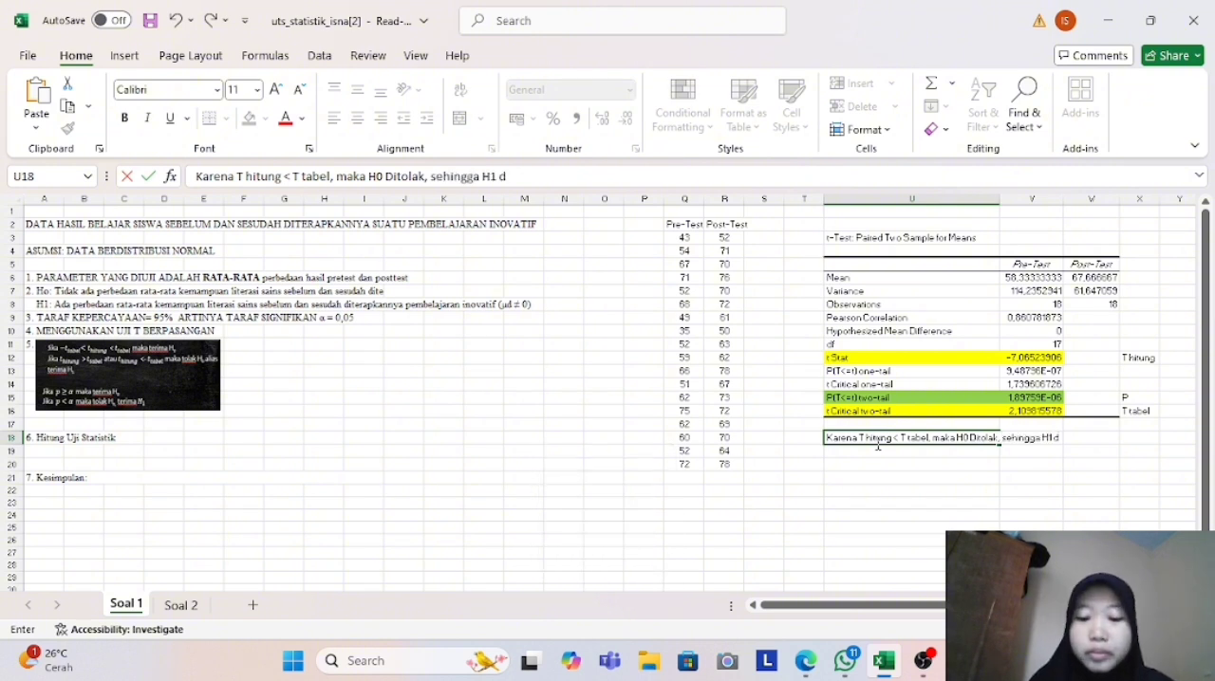
{"action": "type", "text": "ma"}
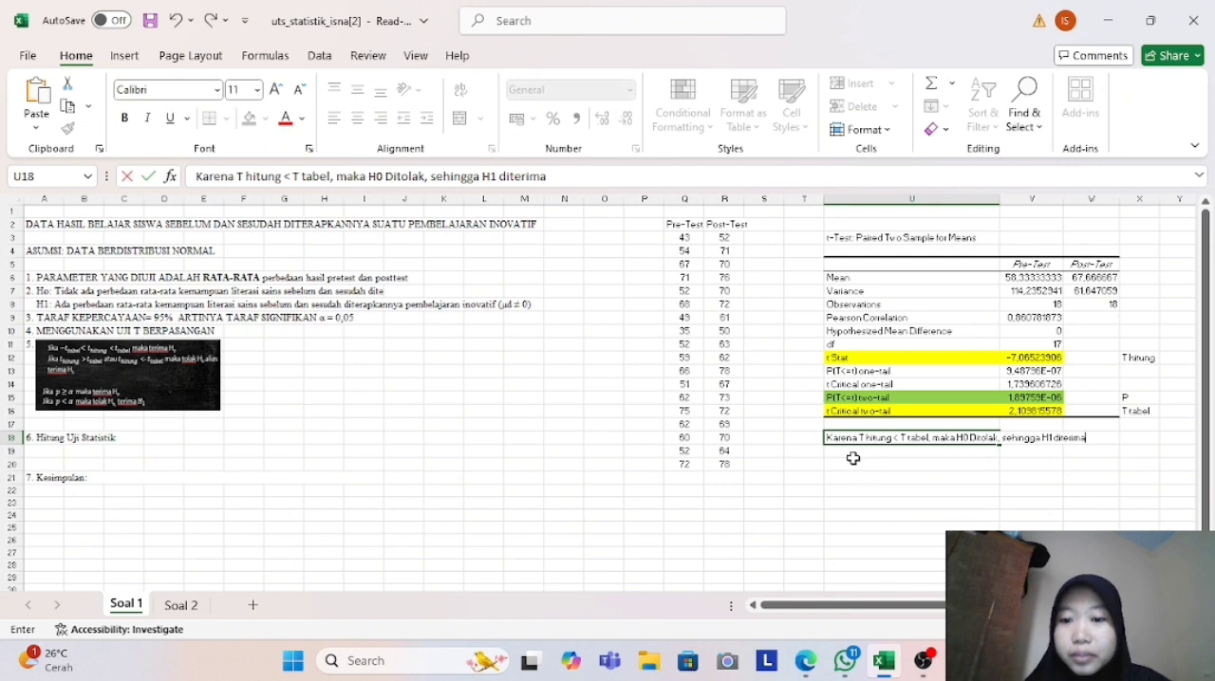
- Enter the p-value decision "Karena P < 0,05, maka H0 ditolak, sehingga H1 diterima" in cell U19
{"action": "left_click", "coordinate": [849, 454]}
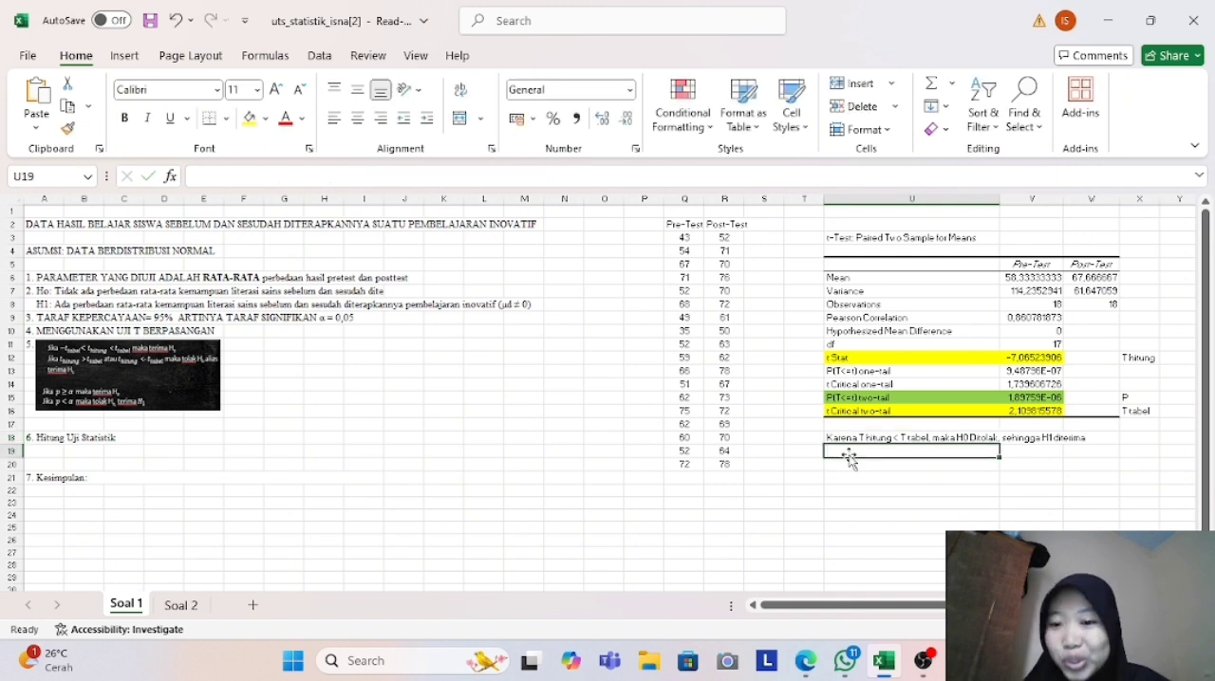
{"action": "key", "text": "Caps_Lock"}
{"action": "type", "text": "K"}
{"action": "key", "text": "Caps_Lock"}
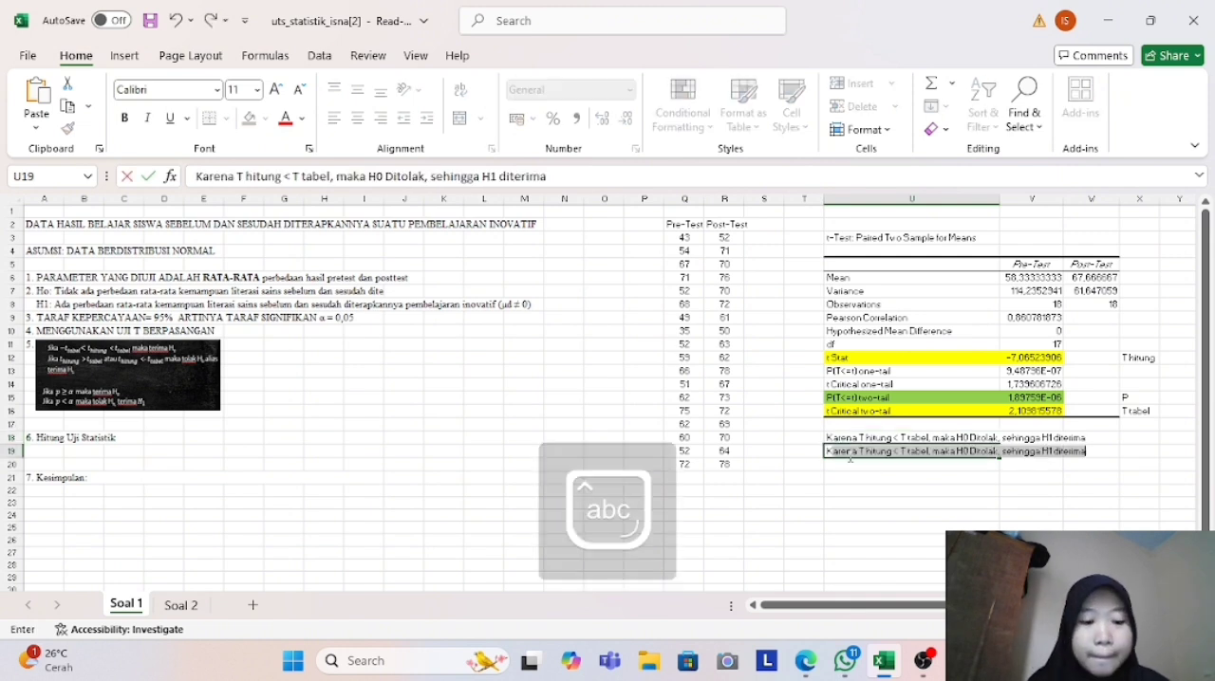
{"action": "type", "text": "arena"}
{"action": "key", "text": "Caps_Lock"}
{"action": "type", "text": "P"}
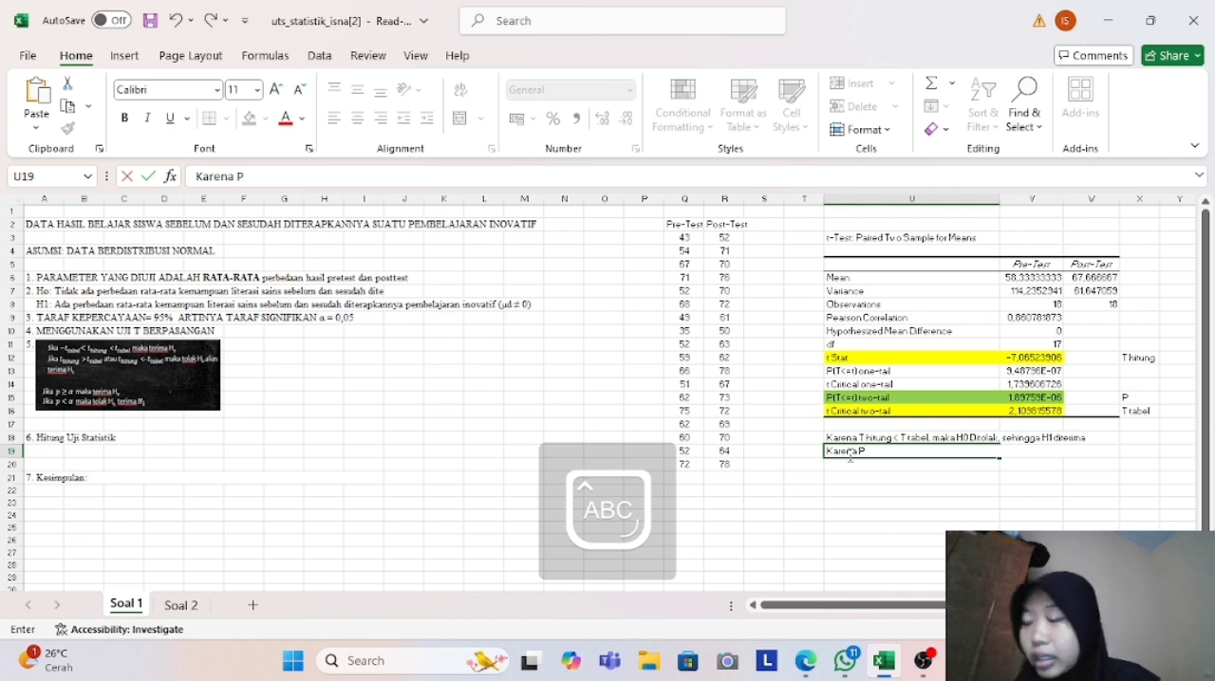
{"action": "type", "text": " <"}
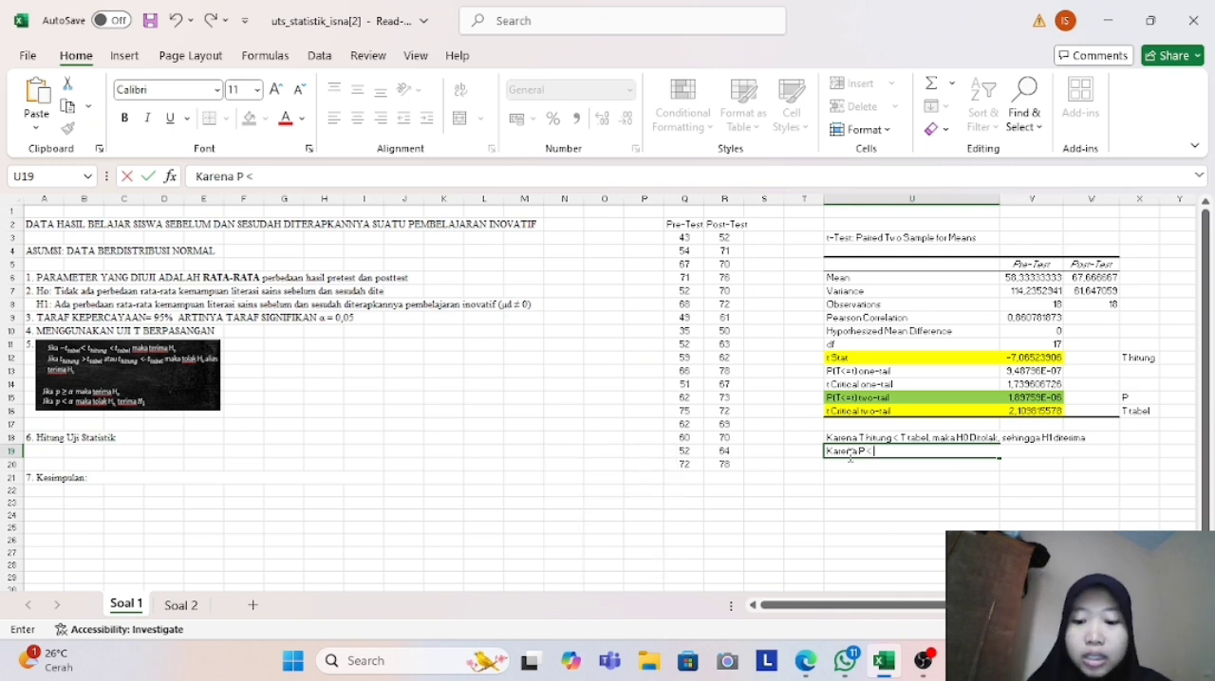
{"action": "type", "text": " 0,05,"}
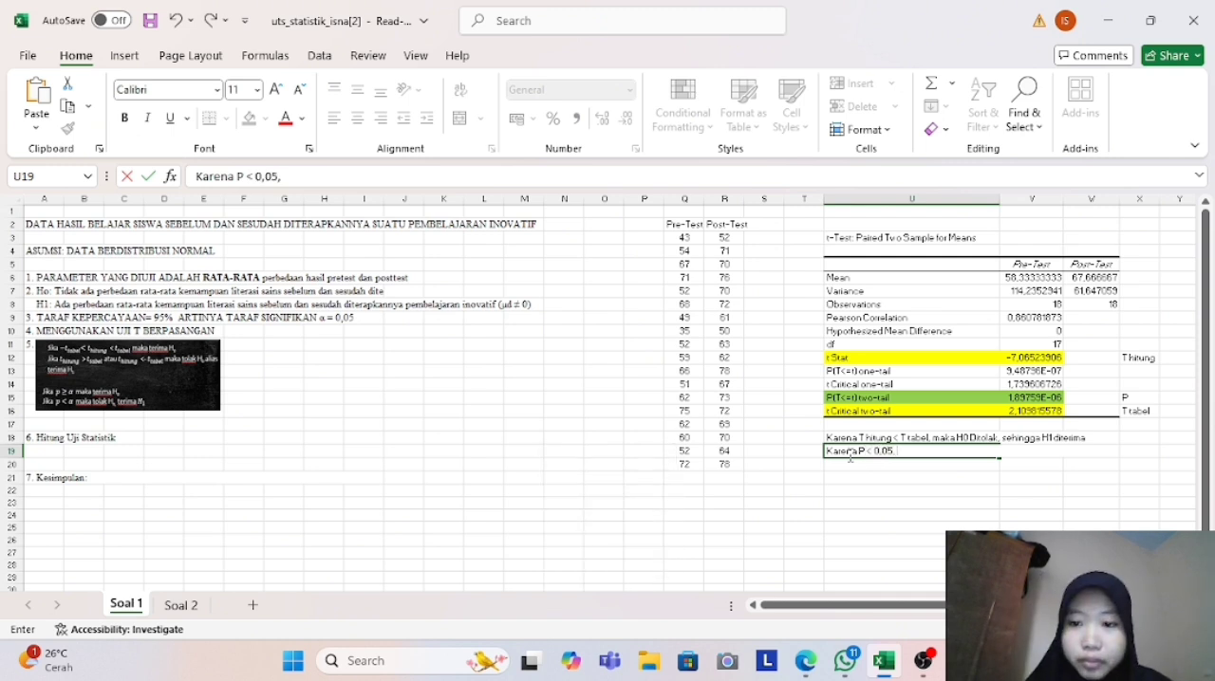
{"action": "key", "text": "Caps_Lock"}
{"action": "type", "text": "maka"}
{"action": "key", "text": "Caps_Lock"}
{"action": "type", "text": "H"}
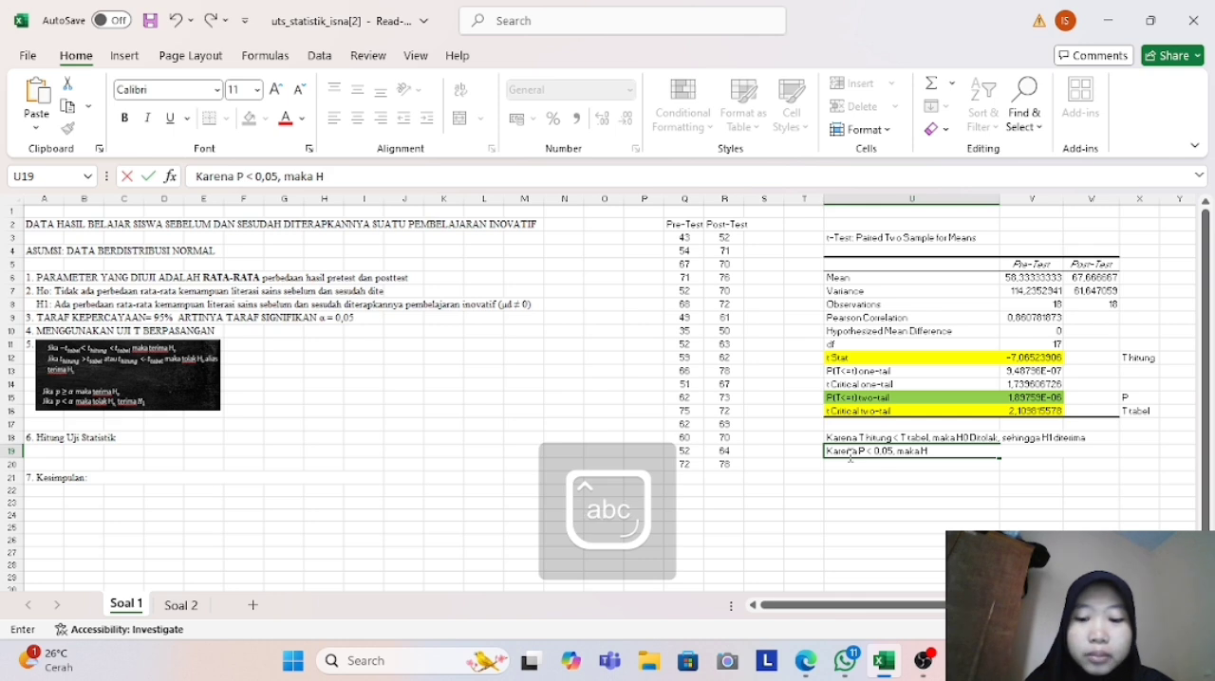
{"action": "type", "text": "0 ditolak"}
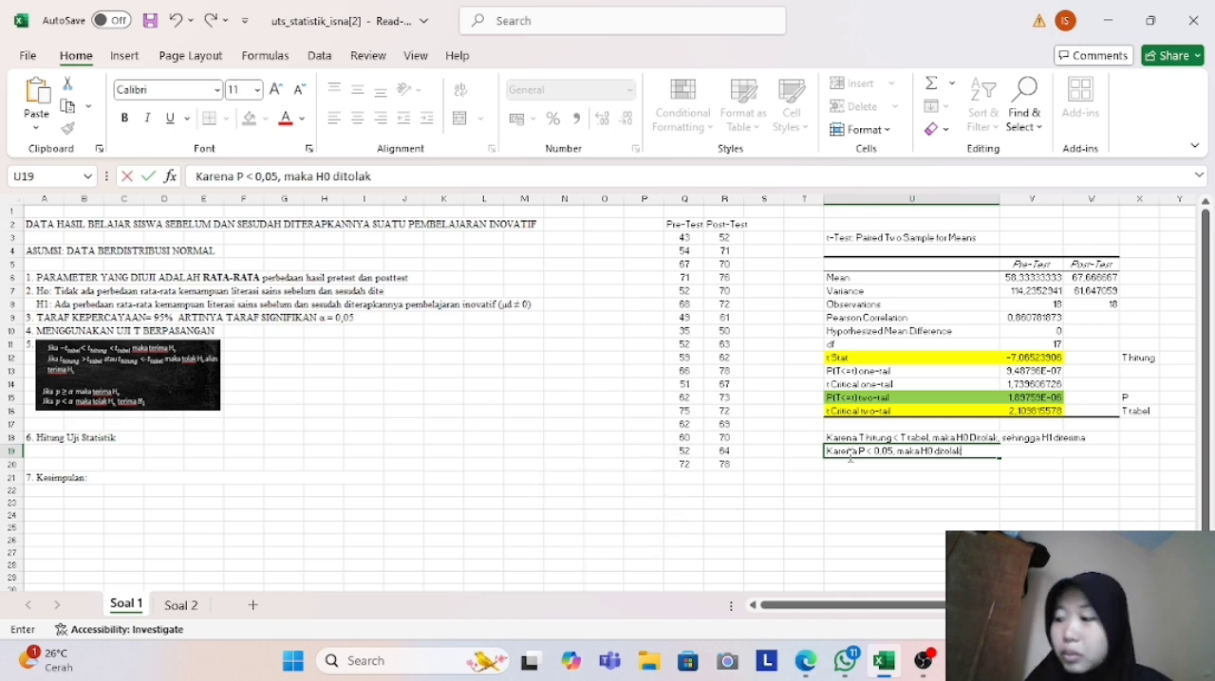
{"action": "type", "text": ", sehingga"}
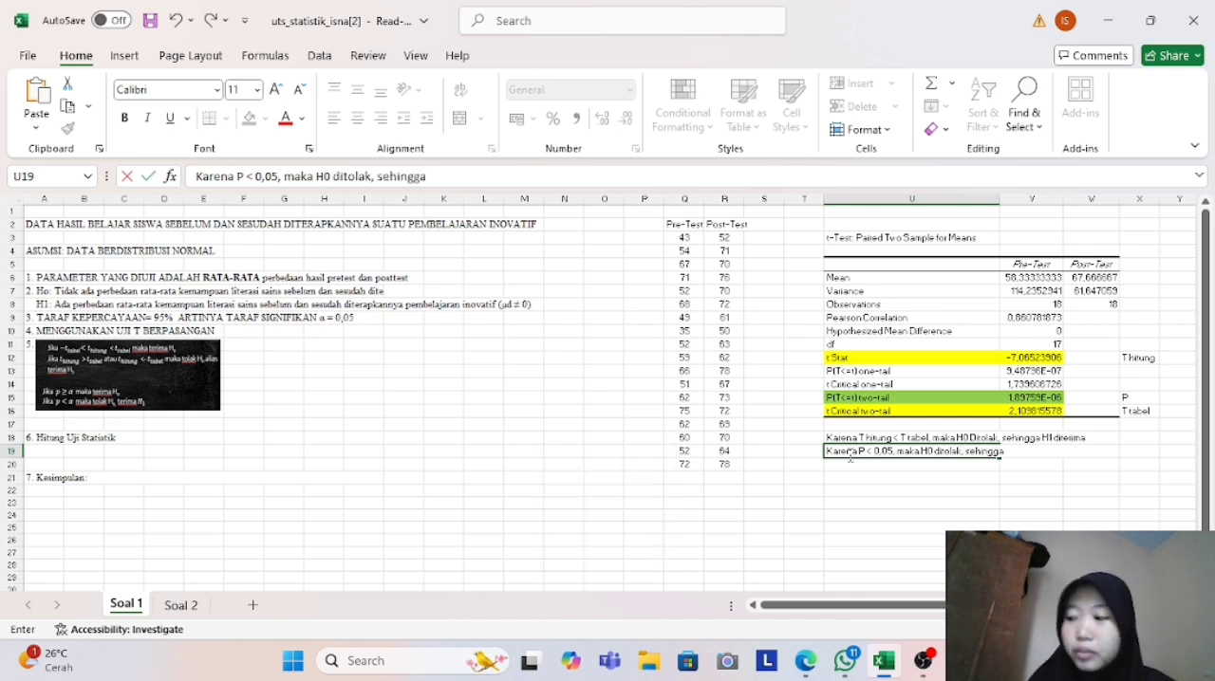
{"action": "key", "text": "Caps_Lock"}
{"action": "type", "text": "H"}
{"action": "key", "text": "Caps_Lock"}
{"action": "type", "text": "1 diterima"}
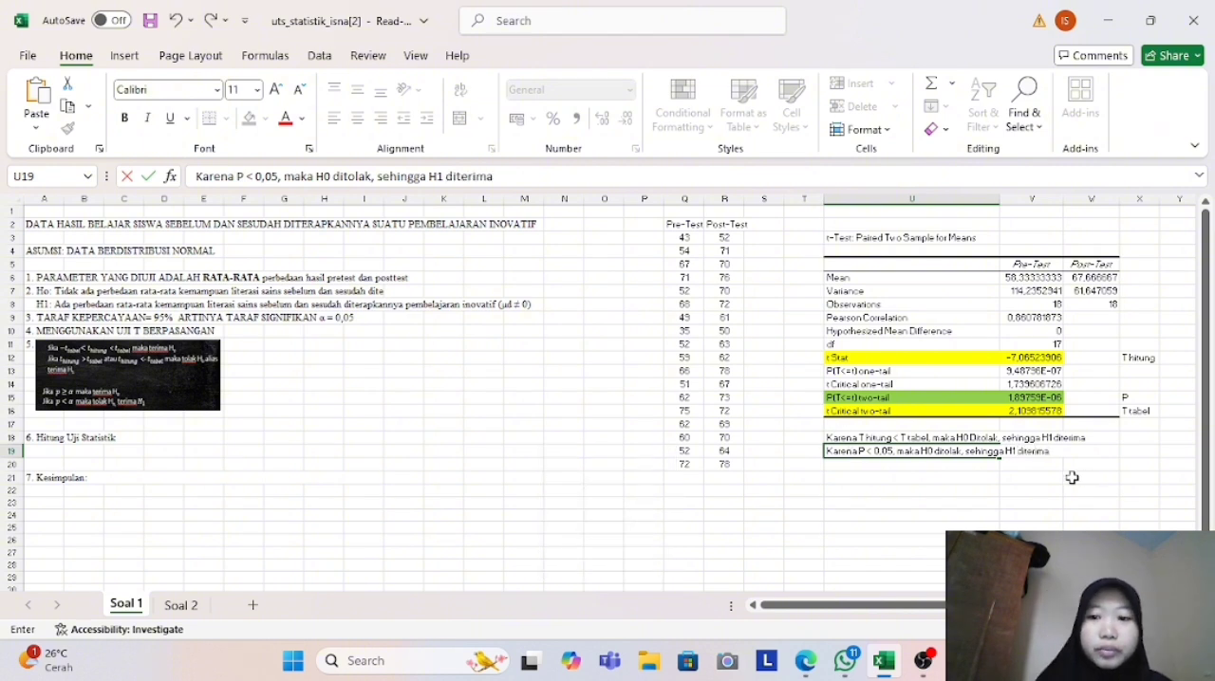
- Copy the H1 statement's wording from A8, without its label and symbols, and append it to "7. Kesimpulan:" in A21
{"action": "left_click", "coordinate": [63, 478]}
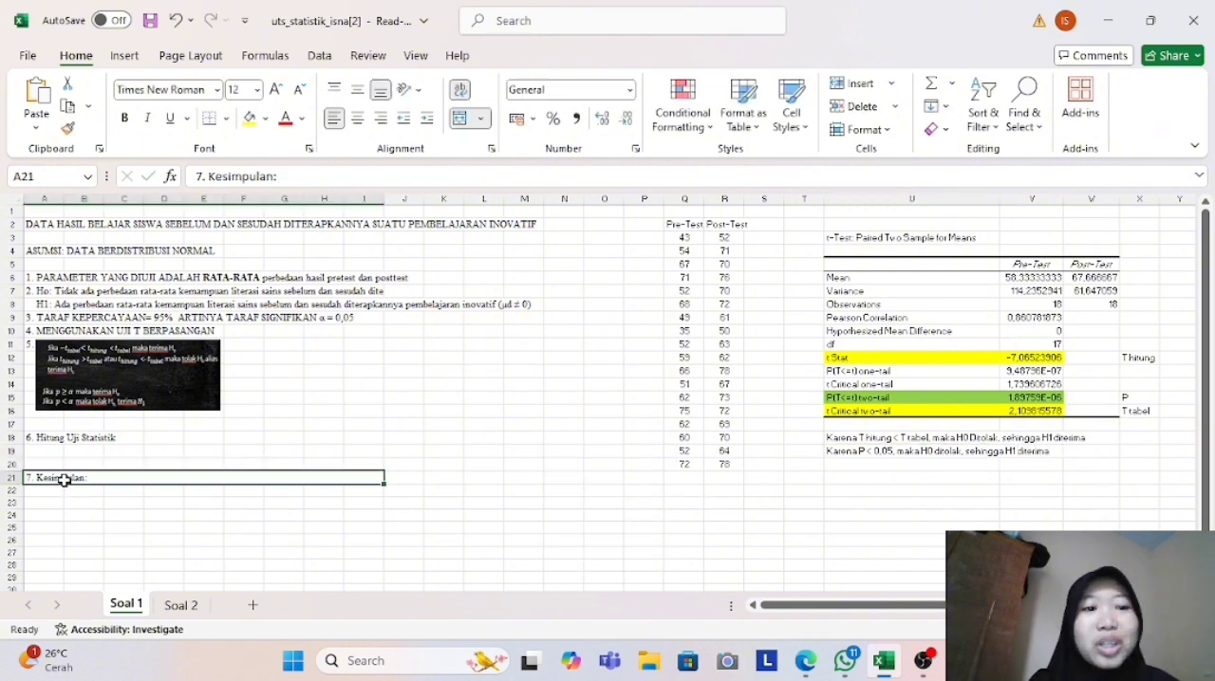
{"action": "left_click", "coordinate": [55, 306]}
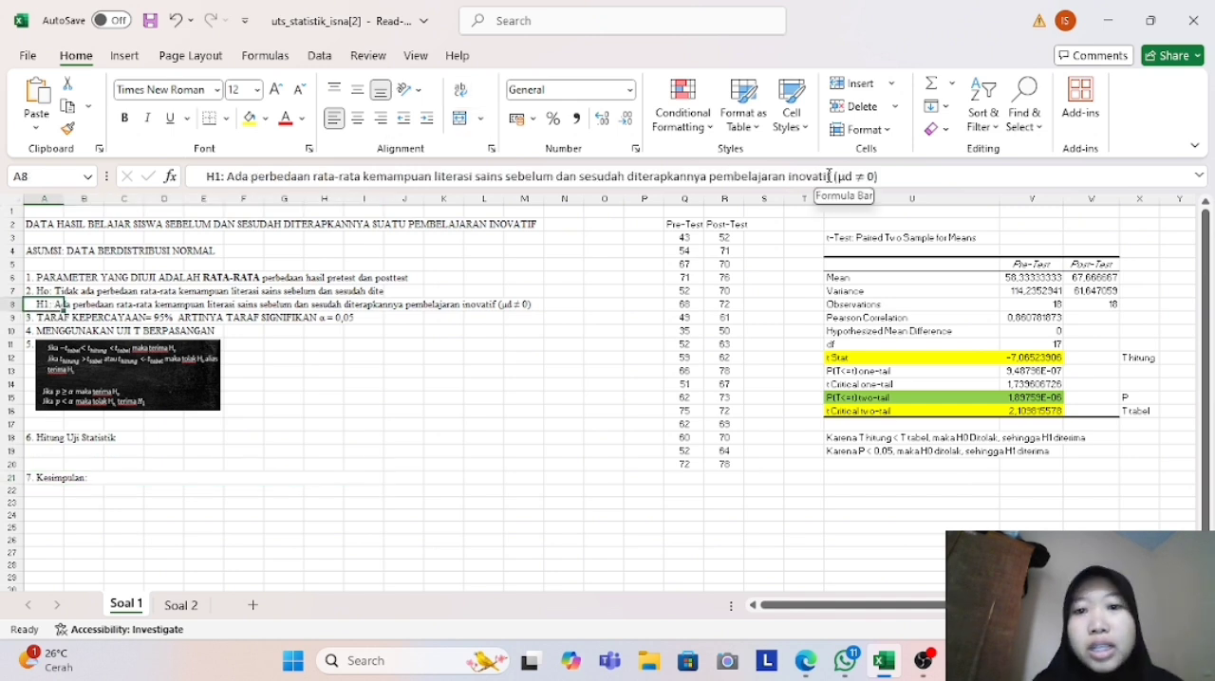
{"action": "left_click_drag", "start_coordinate": [830, 177], "coordinate": [226, 178]}
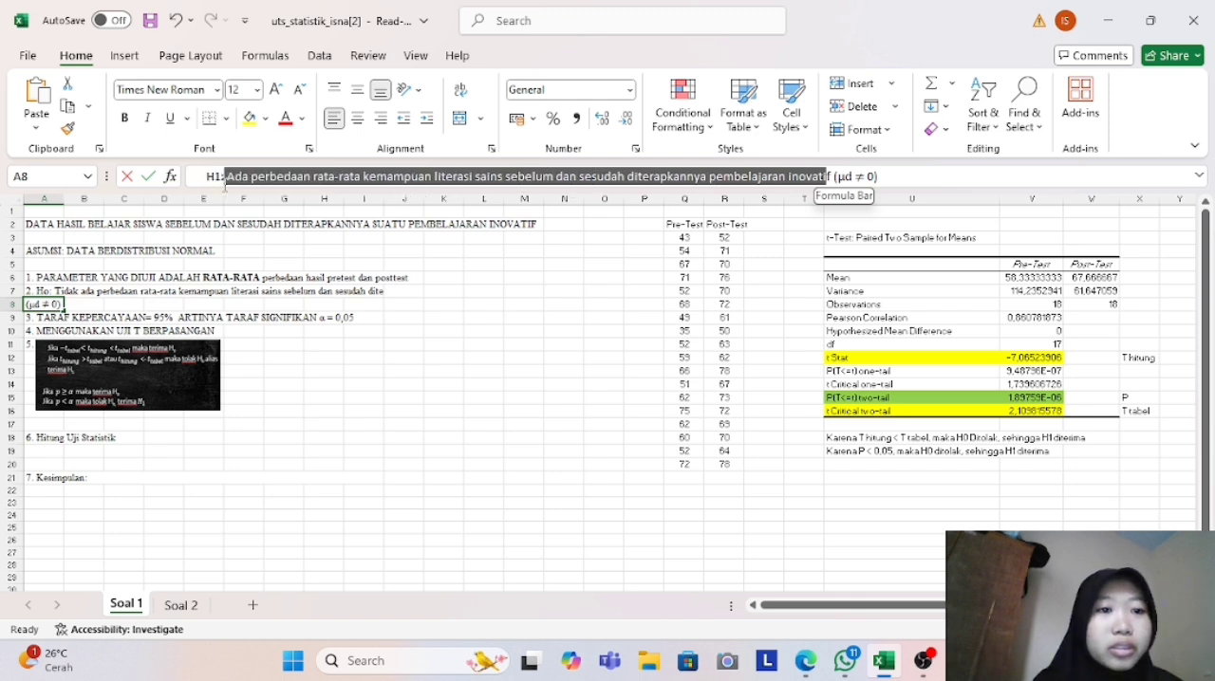
{"action": "left_click", "coordinate": [78, 488]}
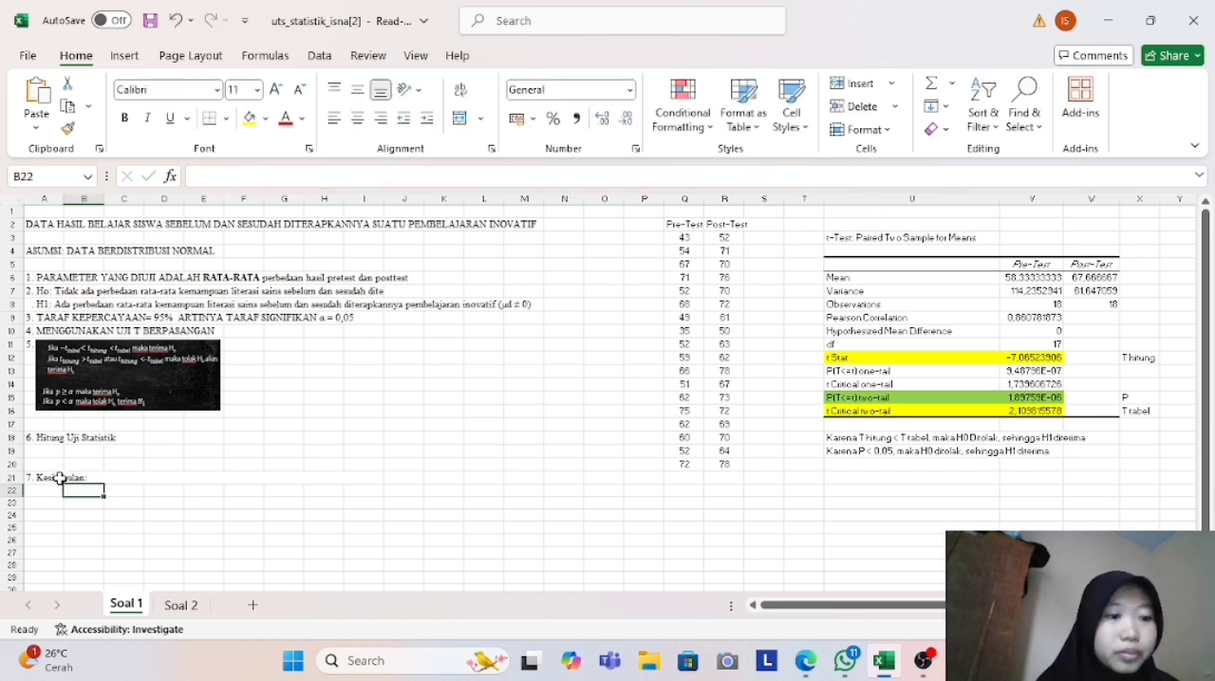
{"action": "left_click", "coordinate": [61, 479]}
{"action": "left_click", "coordinate": [303, 180]}
{"action": "type", "text": "Ada perbedaan rata-rata kemampuan literasi sains sebelum dan sesudah diterapkannya pembelajaran inovatif"}
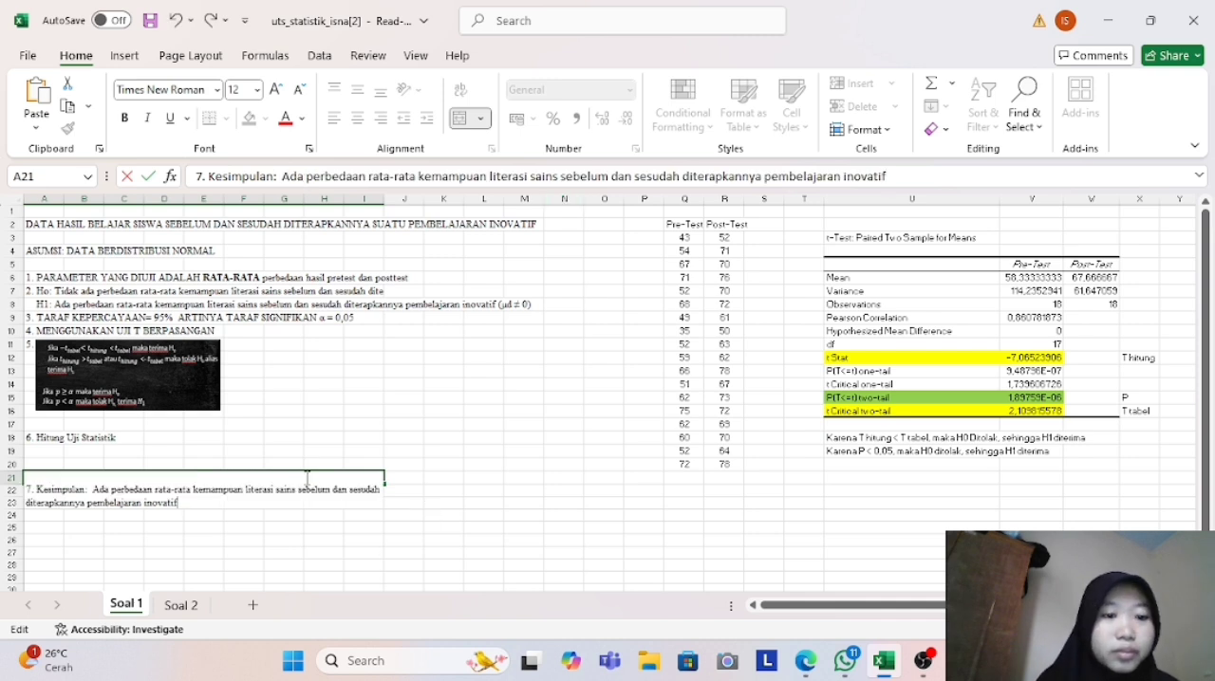
{"action": "left_click", "coordinate": [426, 555]}
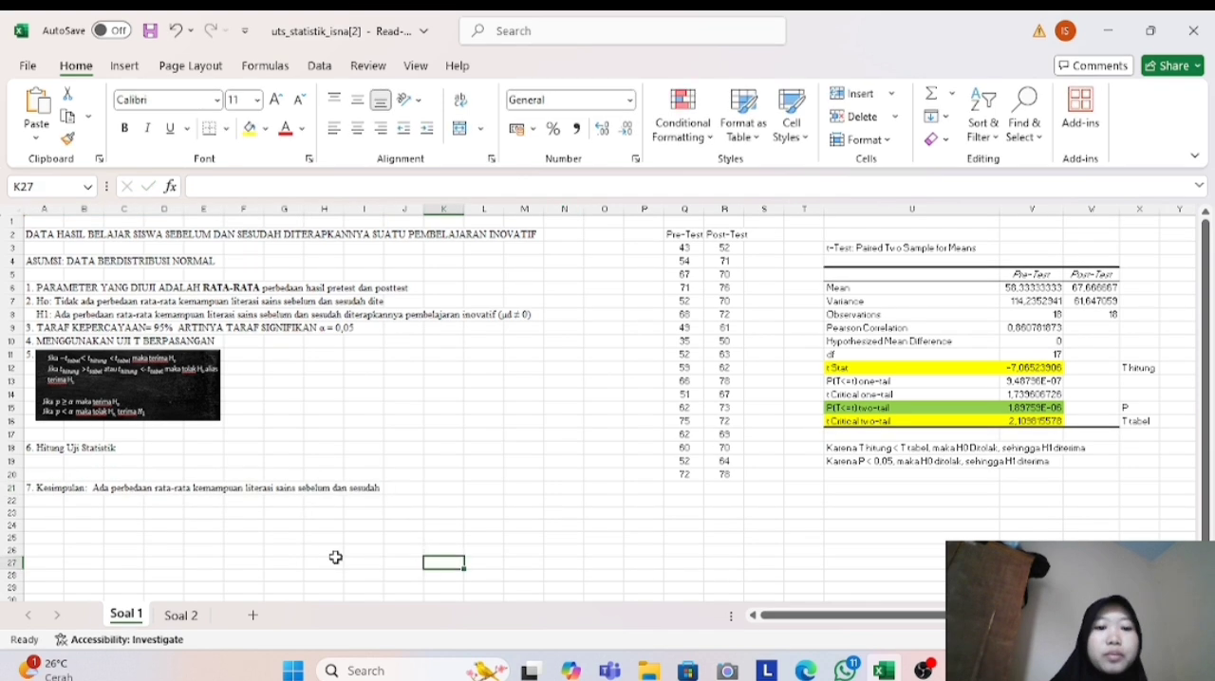
- Switch to the Soal 2 sheet and review its null hypothesis, alternative hypothesis and significance level
{"action": "left_click", "coordinate": [180, 616]}
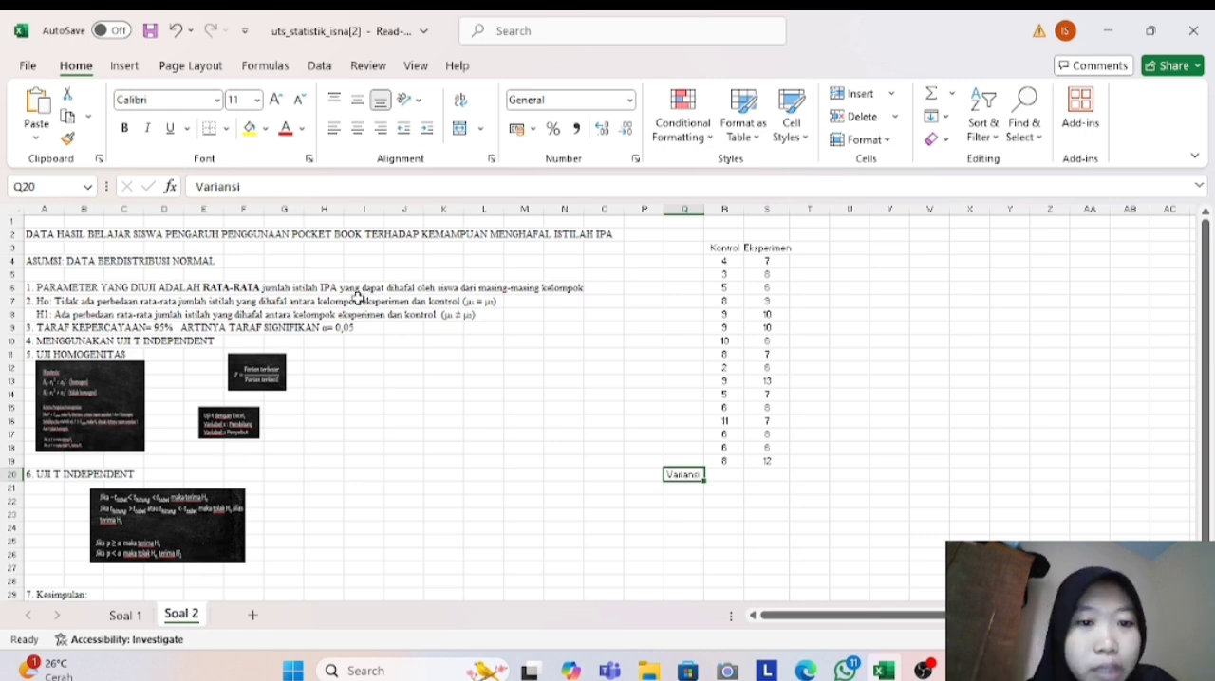
{"action": "left_click", "coordinate": [42, 302]}
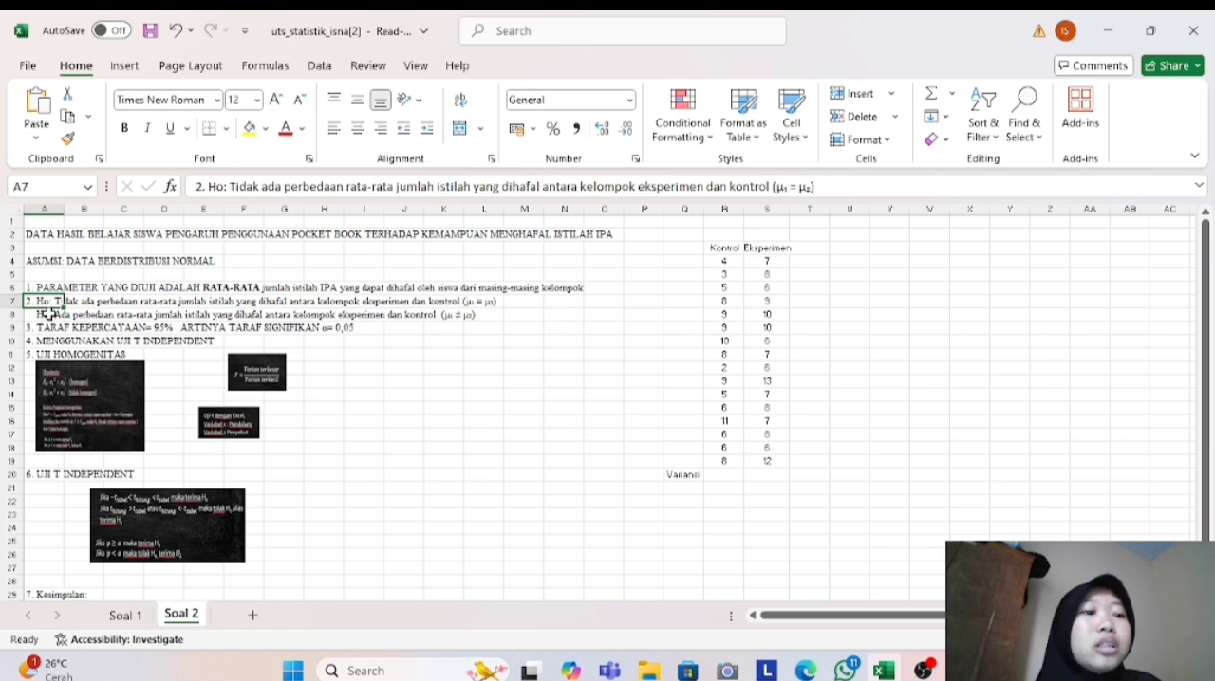
{"action": "left_click", "coordinate": [51, 317]}
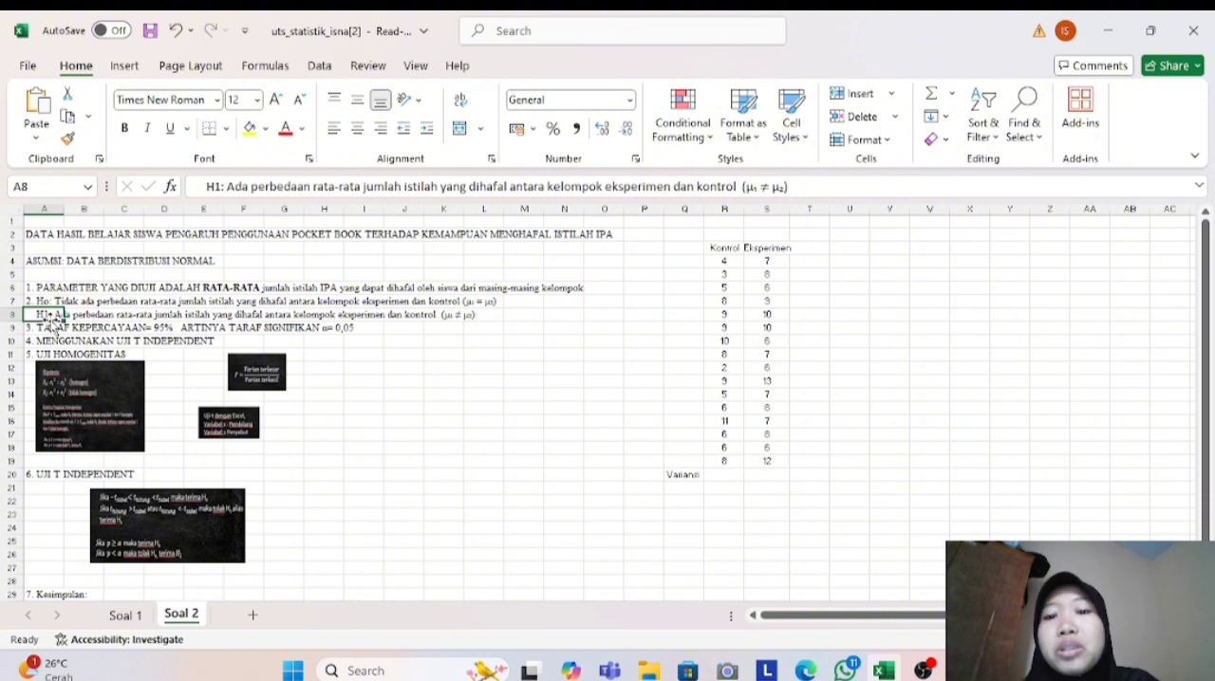
{"action": "left_click", "coordinate": [56, 327]}
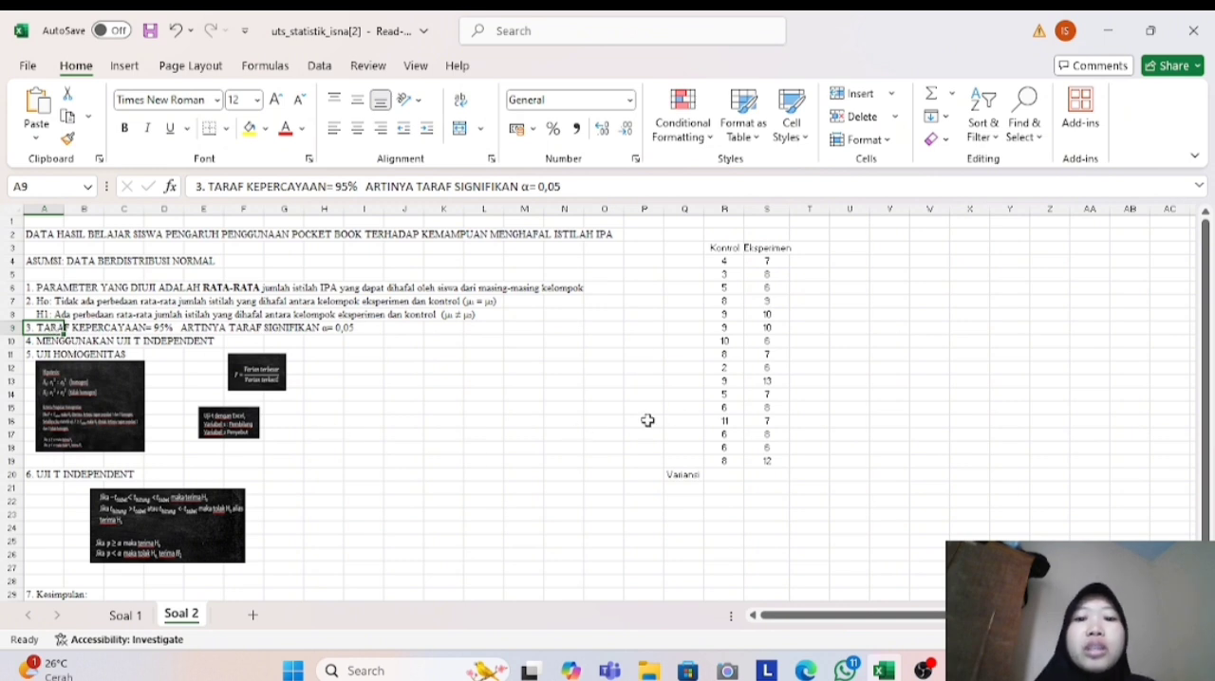
- Calculate the sample variance of the Kontrol scores R4:R19 in cell R20 using VAR.S
{"action": "left_click", "coordinate": [692, 475]}
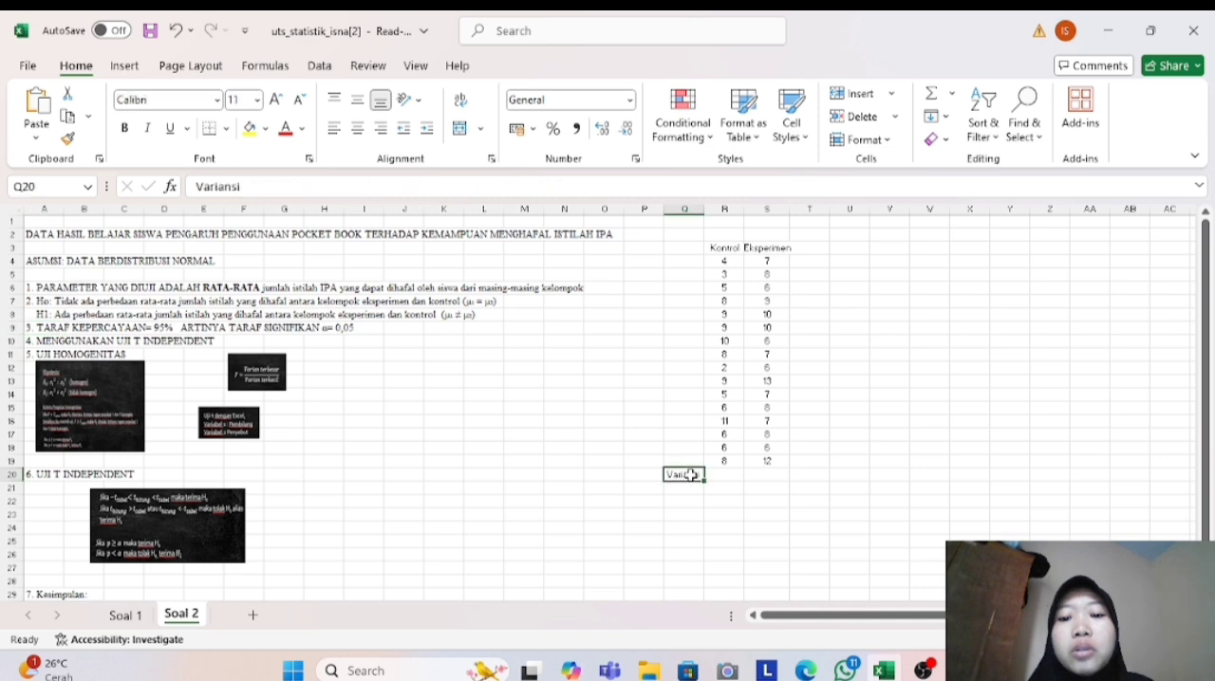
{"action": "left_click", "coordinate": [726, 477]}
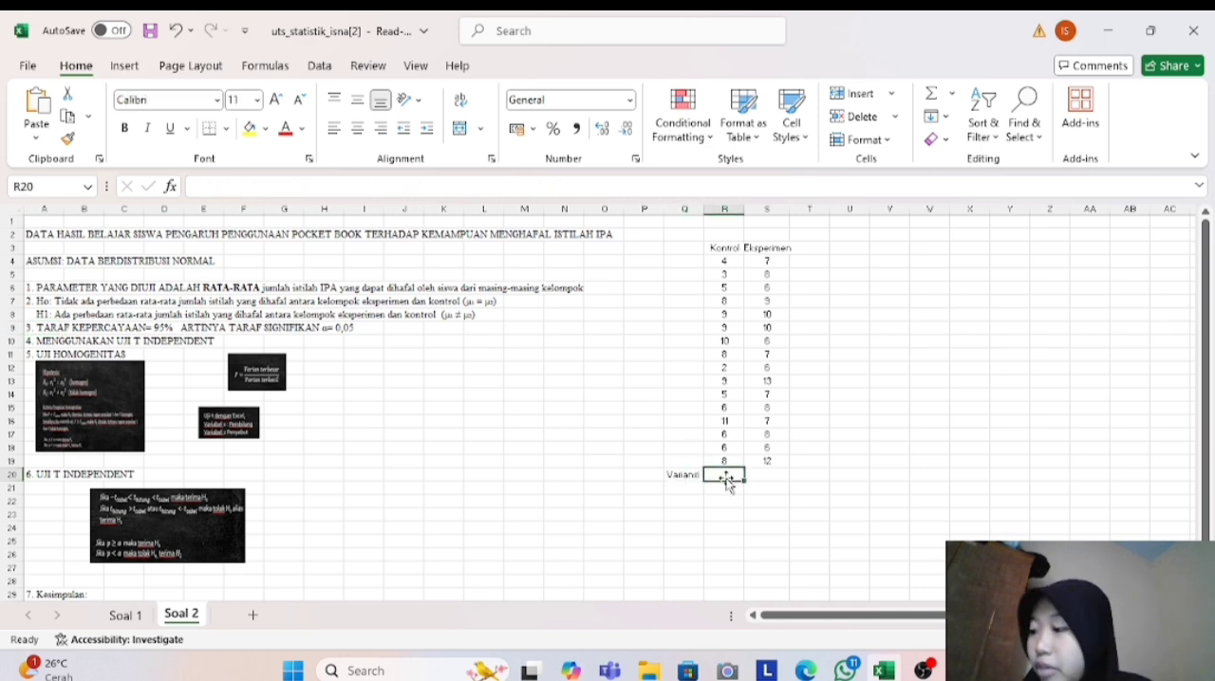
{"action": "type", "text": "="}
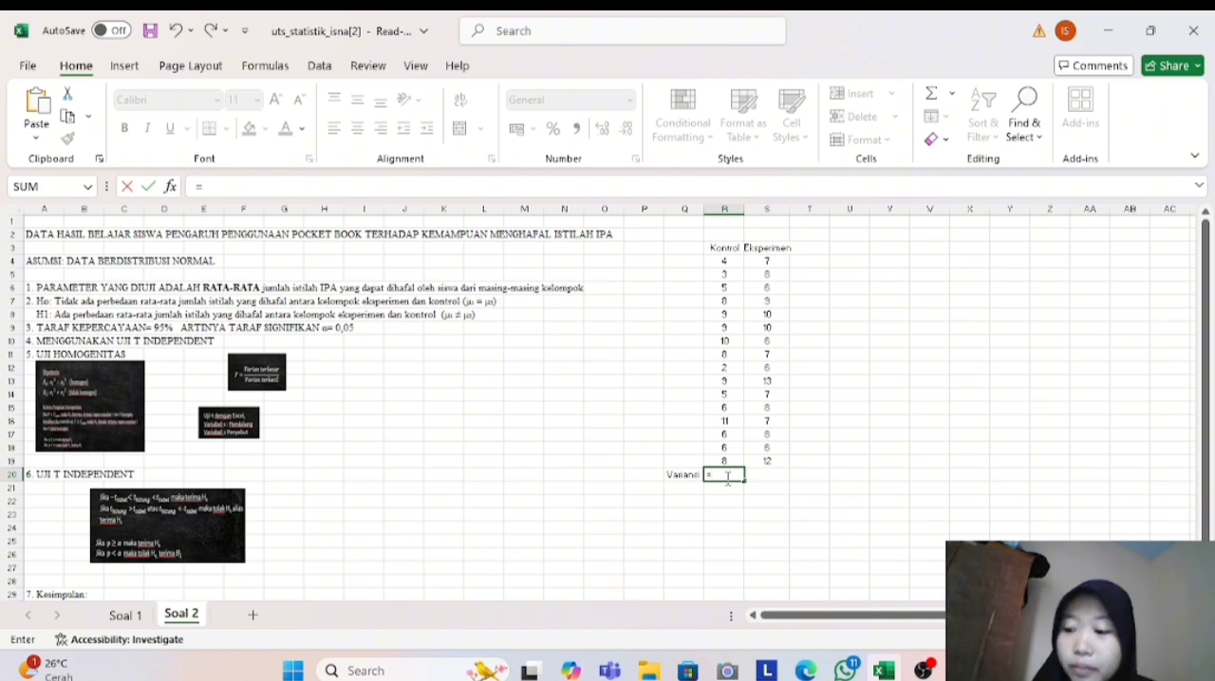
{"action": "type", "text": "VAR"}
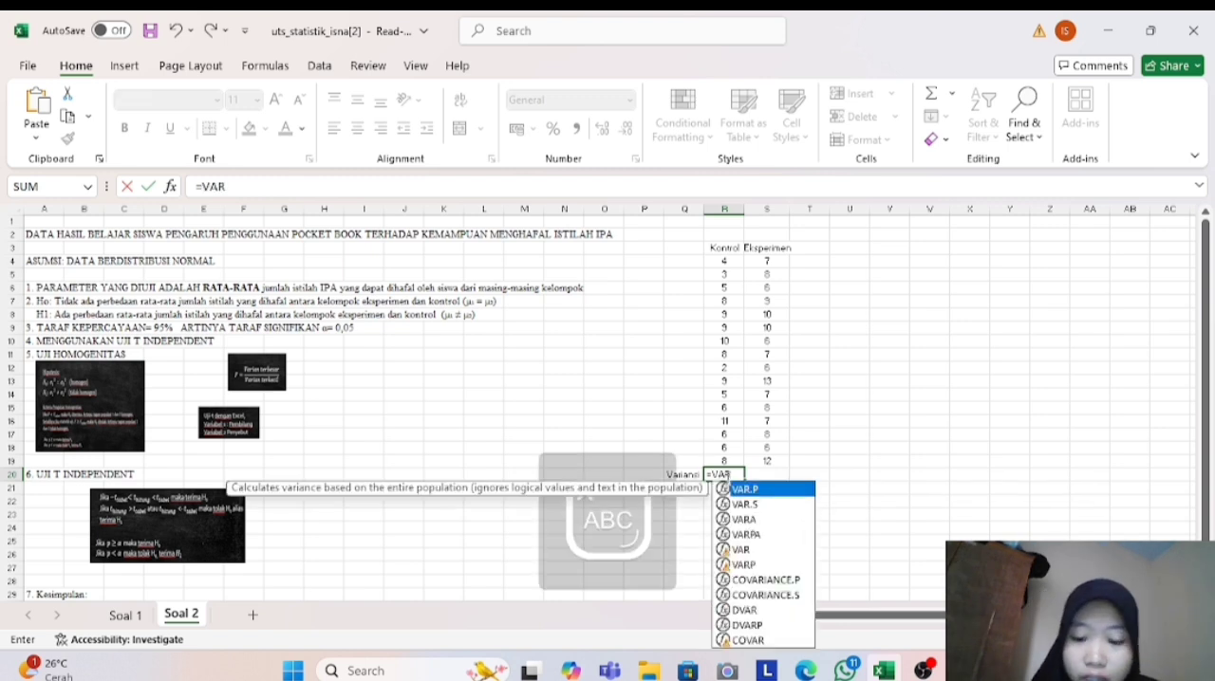
{"action": "type", "text": ".S("}
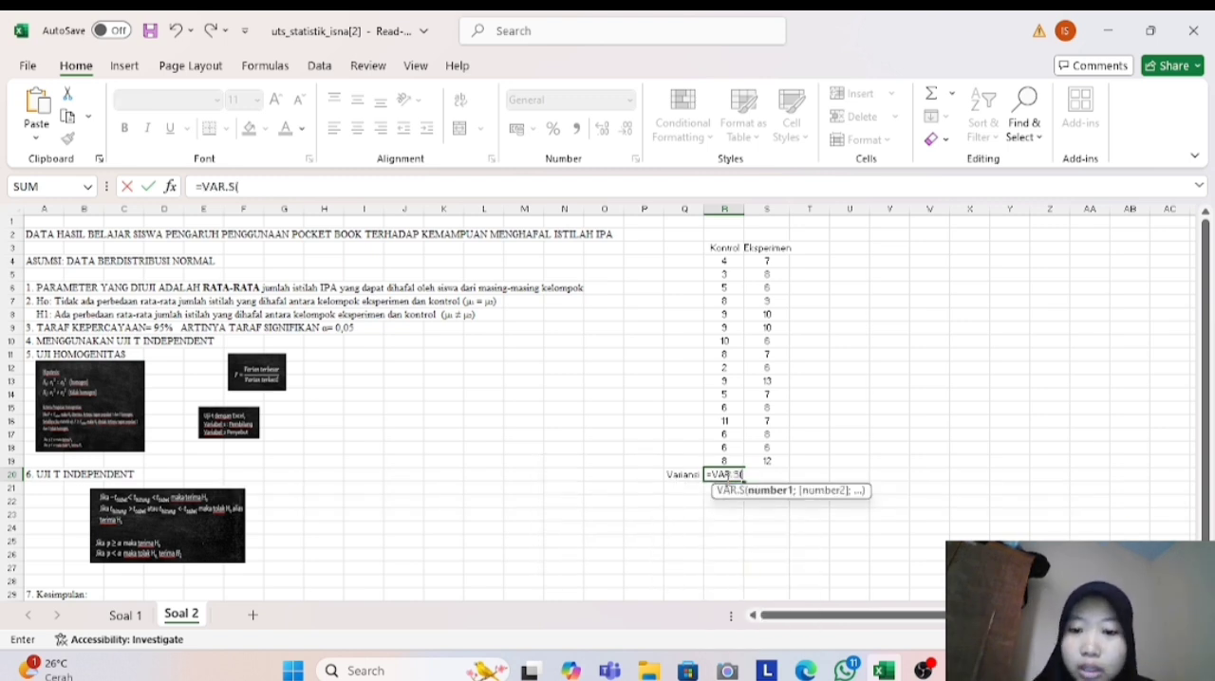
{"action": "left_click", "coordinate": [727, 262]}
{"action": "mouse_move", "coordinate": [729, 265]}
{"action": "left_mouse_down"}
{"action": "mouse_move", "coordinate": [729, 355]}
{"action": "mouse_move", "coordinate": [729, 263]}
{"action": "left_mouse_up"}
{"action": "left_click", "coordinate": [273, 187]}
{"action": "key", "text": "BackSpace"}
{"action": "key", "text": "BackSpace"}
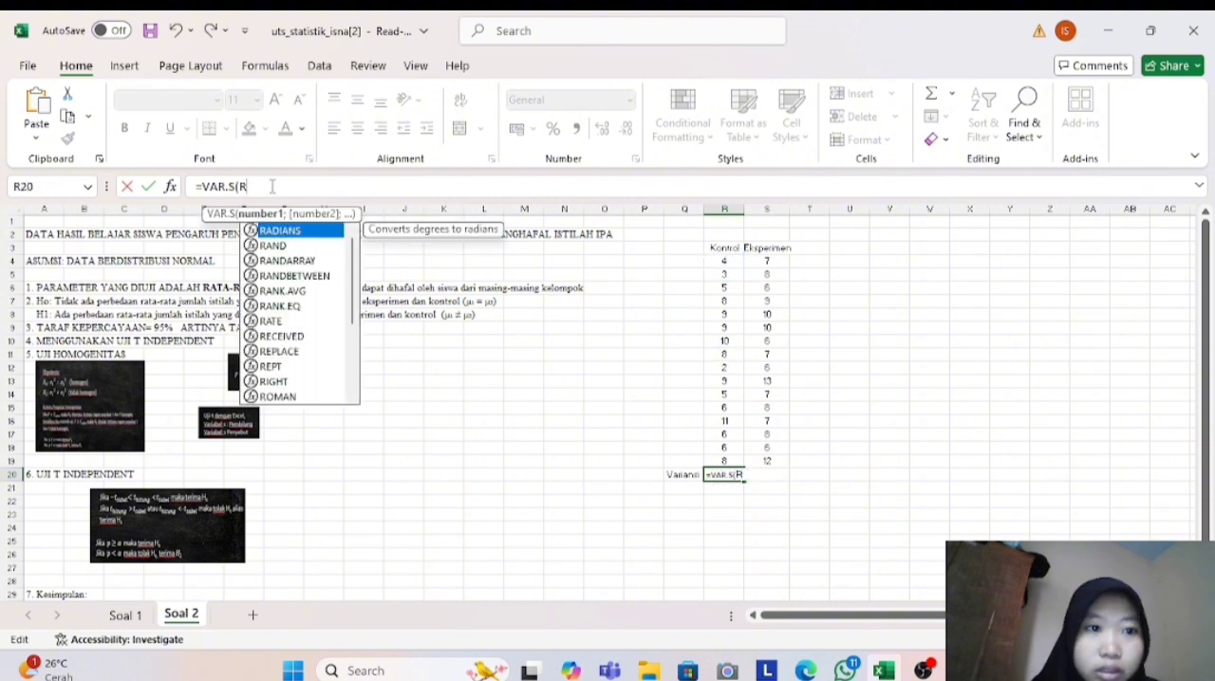
{"action": "left_click_drag", "start_coordinate": [726, 263], "coordinate": [736, 458]}
{"action": "key", "text": "Return"}
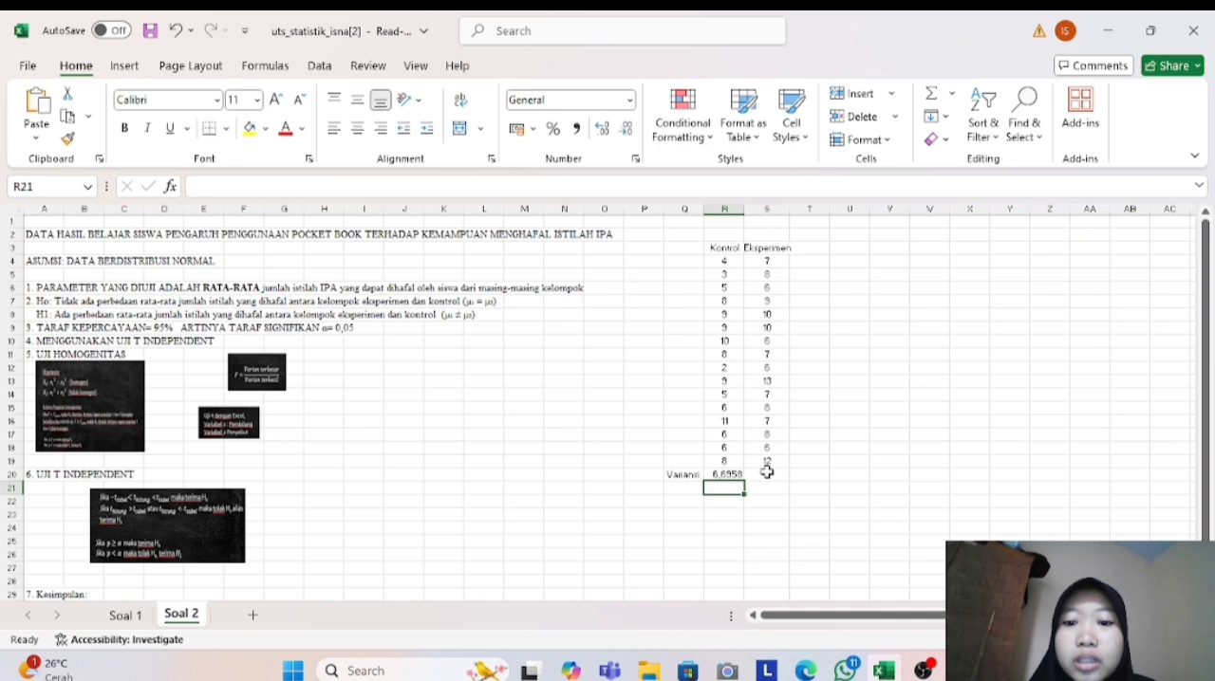
- Calculate the sample variance of the Eksperimen scores S4:S19 in cell S20 using VAR.S
{"action": "left_click", "coordinate": [767, 473]}
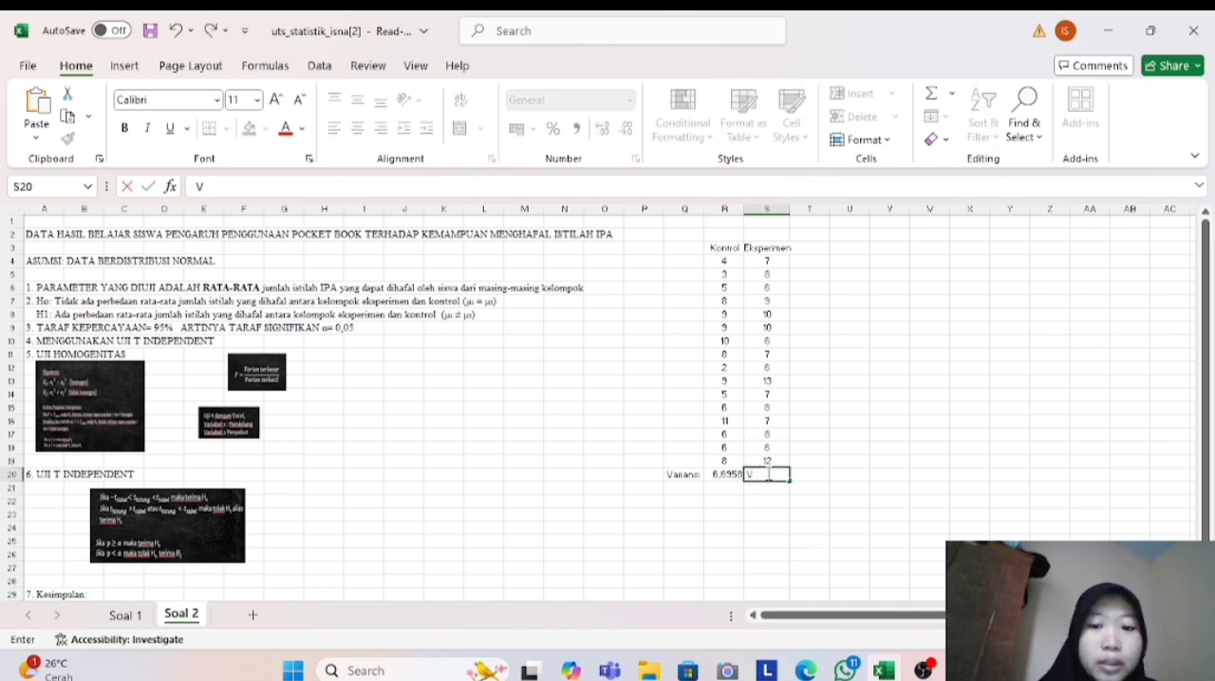
{"action": "type", "text": "=VAR"}
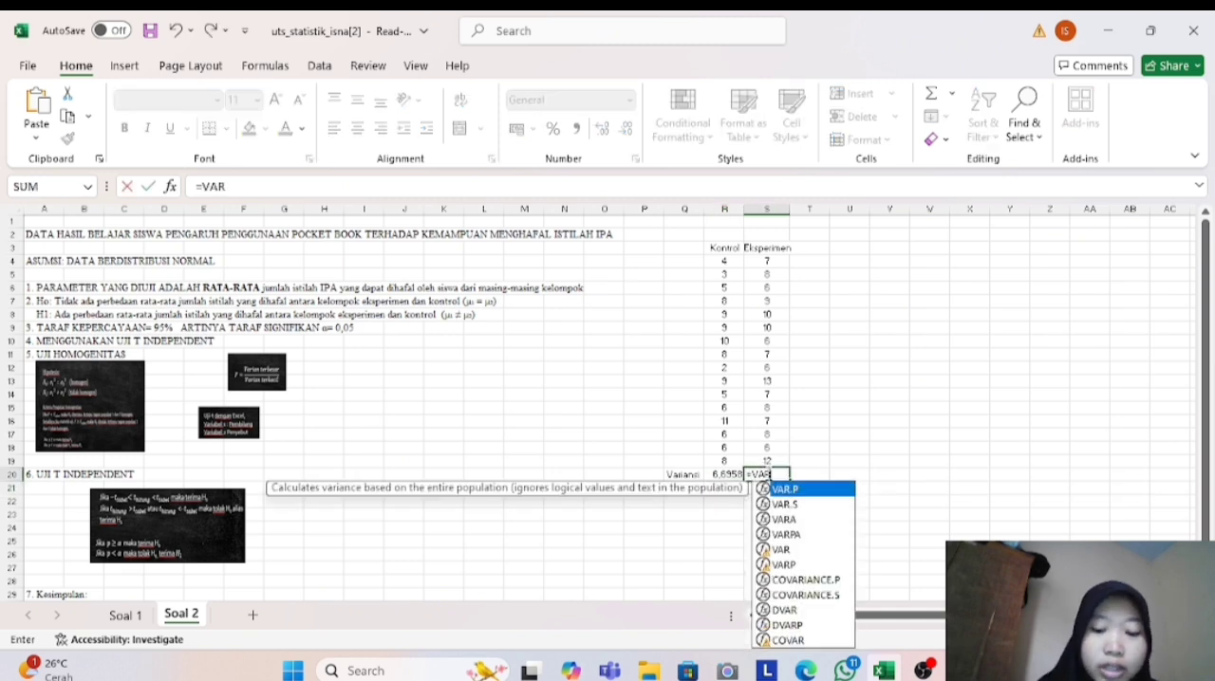
{"action": "type", "text": ".S("}
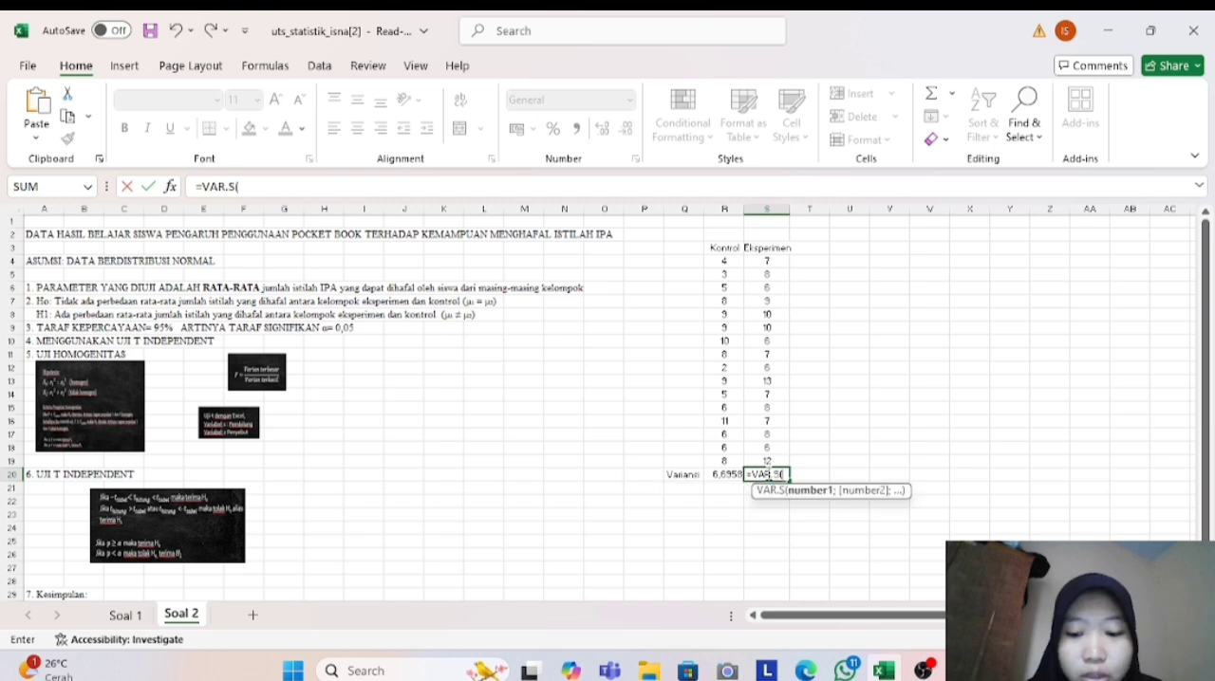
{"action": "left_click", "coordinate": [766, 261]}
{"action": "left_click_drag", "start_coordinate": [766, 261], "coordinate": [781, 464]}
{"action": "key", "text": "Return"}
- Label the Kontrol variance "Variabel 1" in cell R21
{"action": "left_click", "coordinate": [727, 488]}
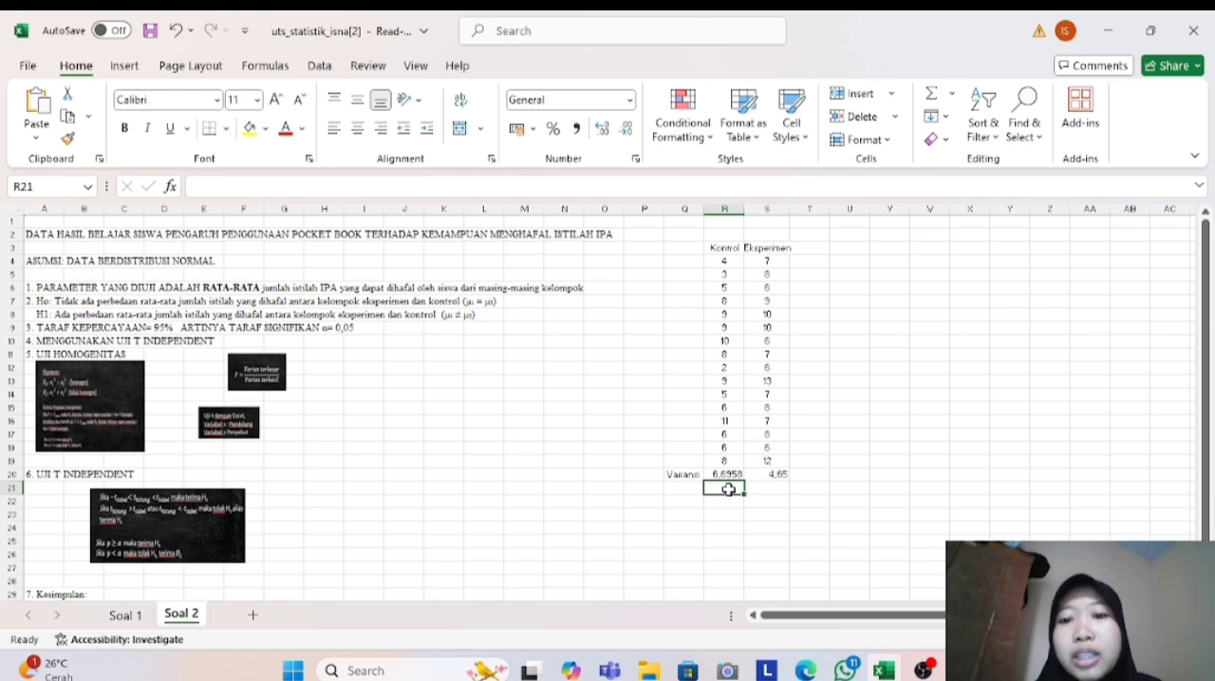
{"action": "type", "text": "Variabel 1"}
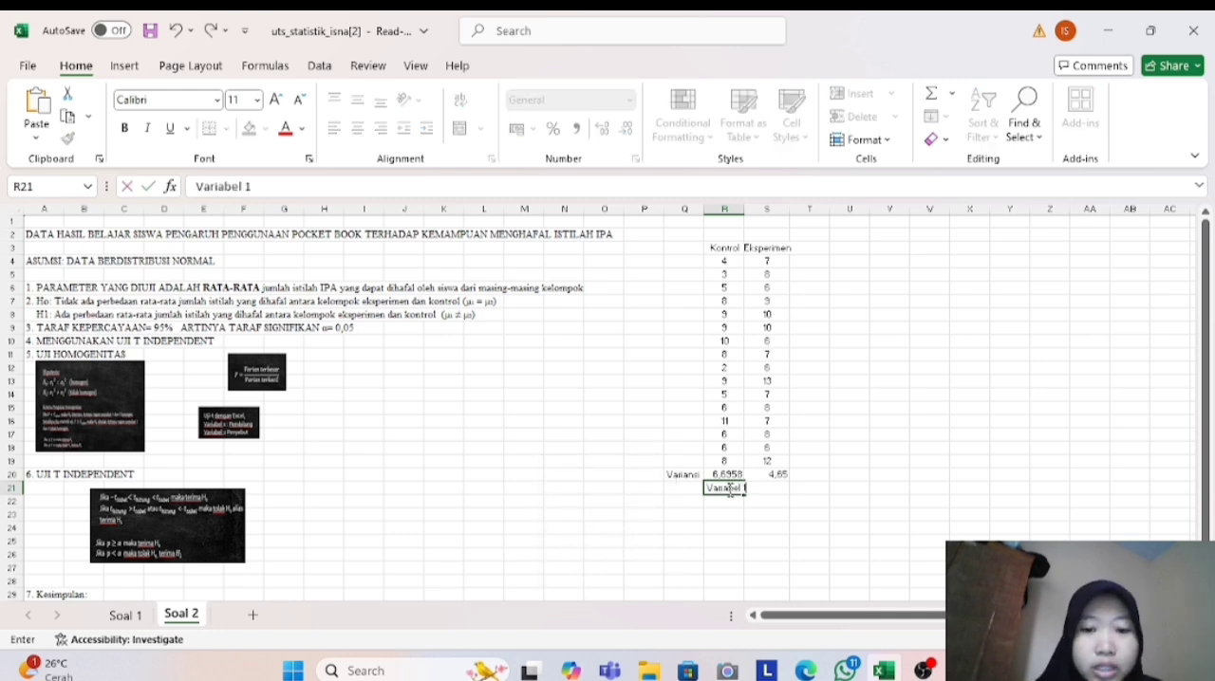
- Label the Eksperimen variance "Variabel 2" in cell S21 and fit column R's width to its contents
{"action": "key", "text": "F2"}
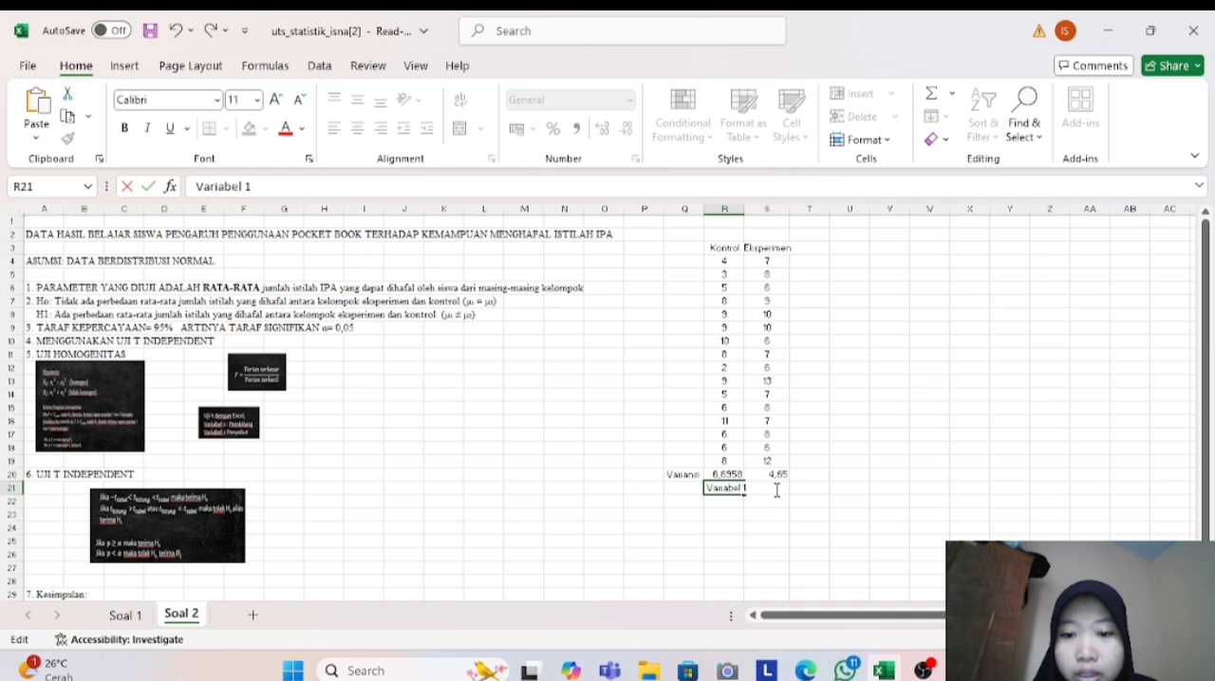
{"action": "double_click", "coordinate": [757, 490]}
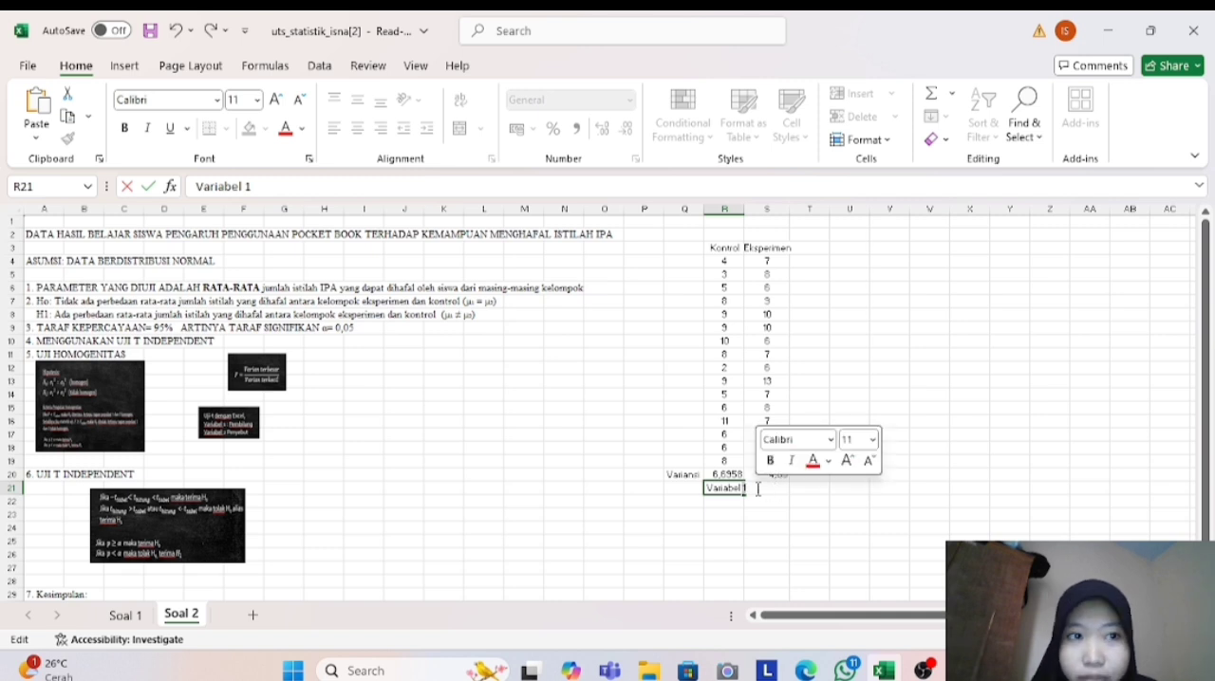
{"action": "left_click", "coordinate": [773, 542]}
{"action": "left_click", "coordinate": [773, 489]}
{"action": "key", "text": "Caps_Lock"}
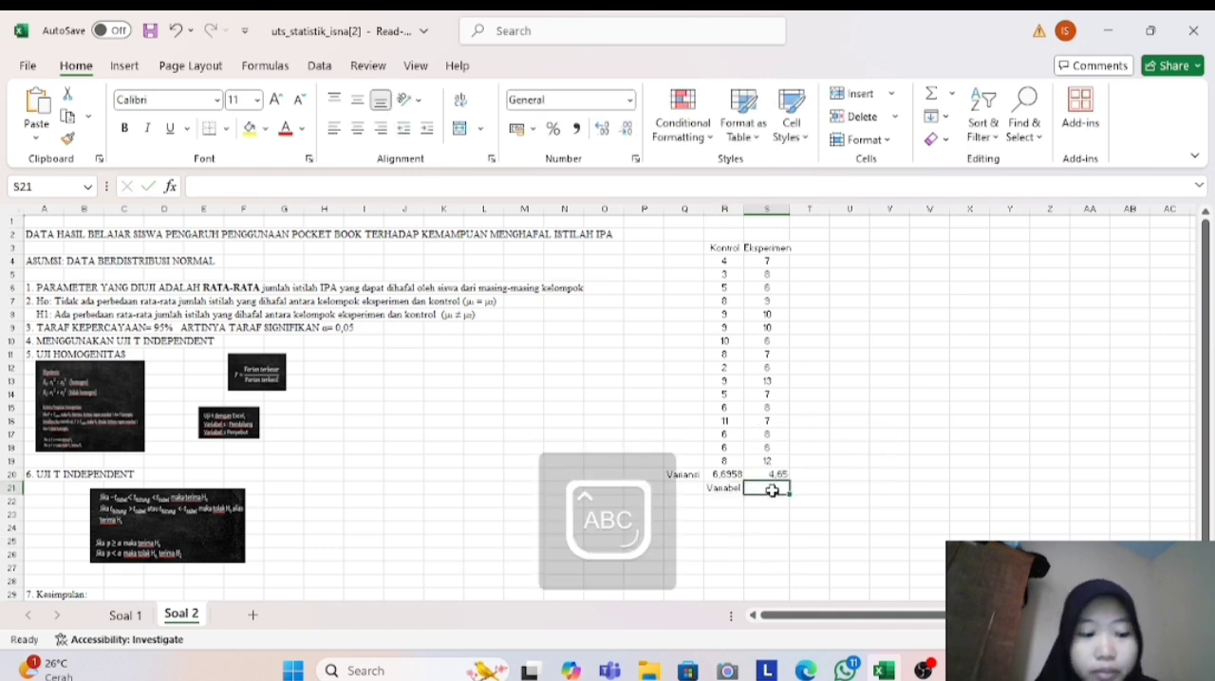
{"action": "type", "text": "V"}
{"action": "key", "text": "Caps_Lock"}
{"action": "type", "text": "aria"}
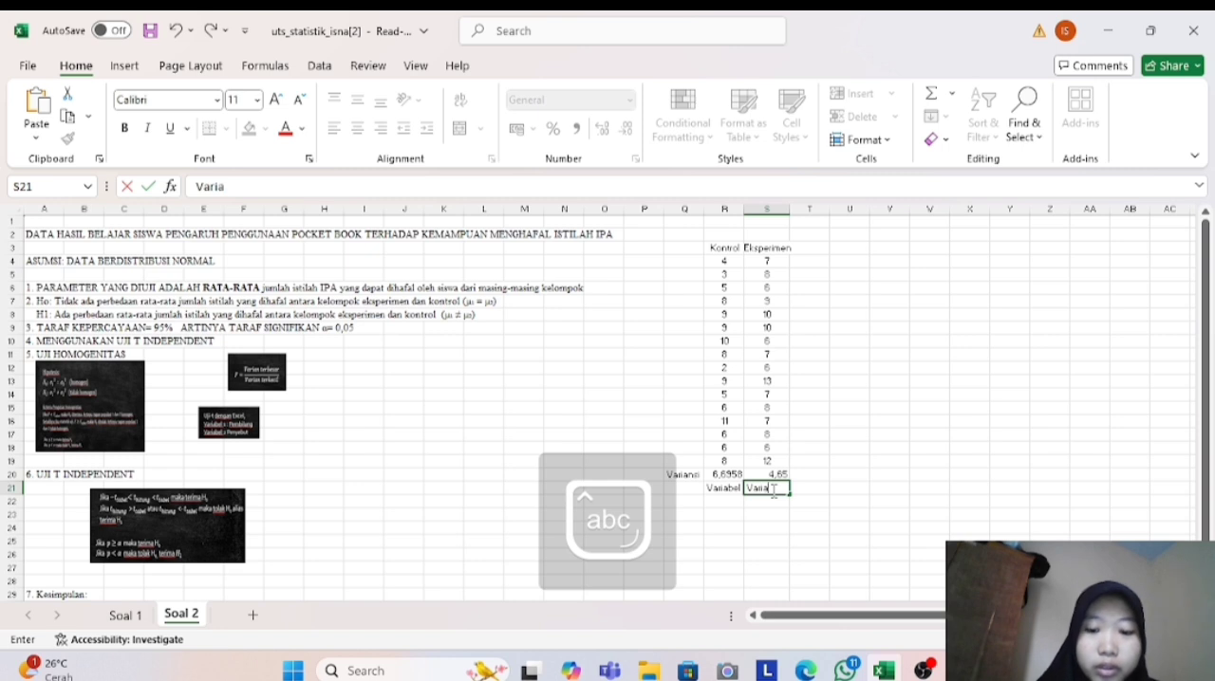
{"action": "type", "text": "bel 2"}
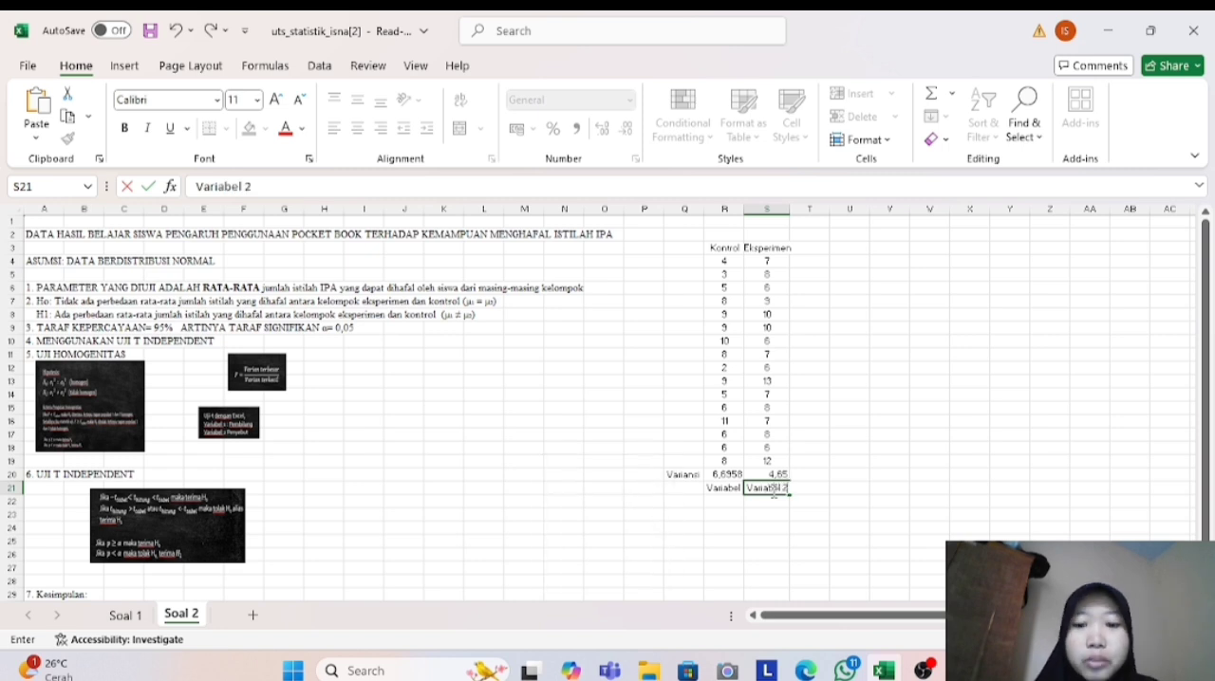
{"action": "left_click", "coordinate": [822, 450]}
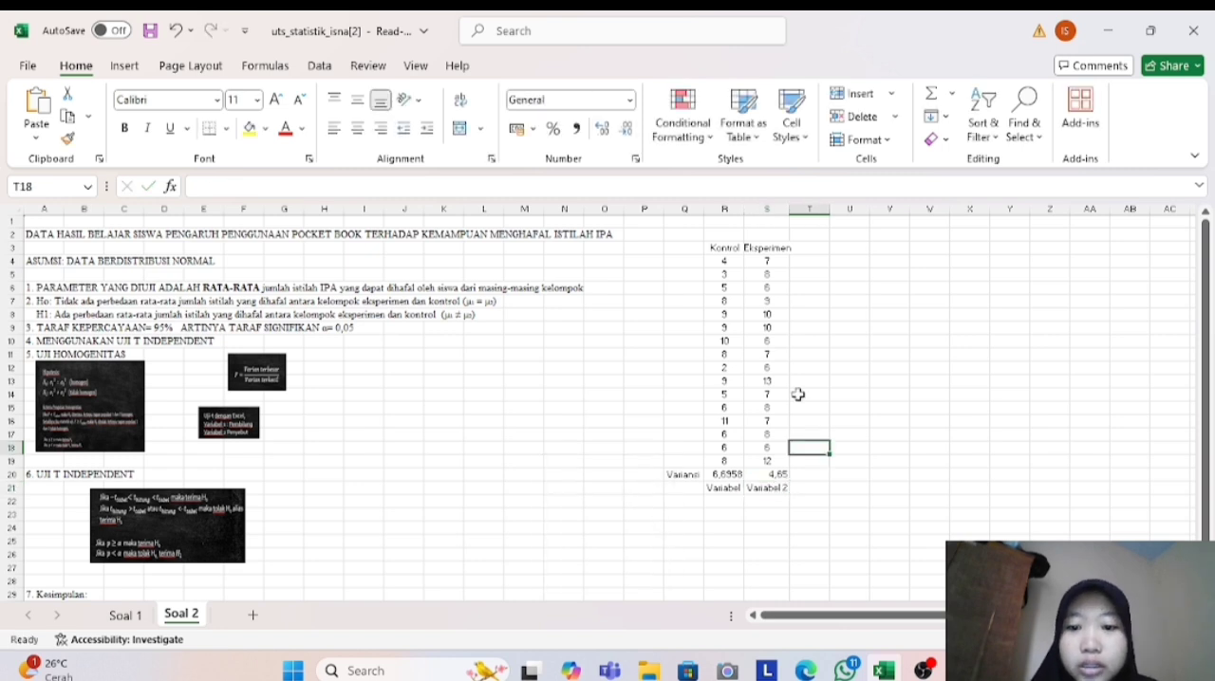
{"action": "double_click", "coordinate": [742, 212]}
{"action": "left_click", "coordinate": [969, 448]}
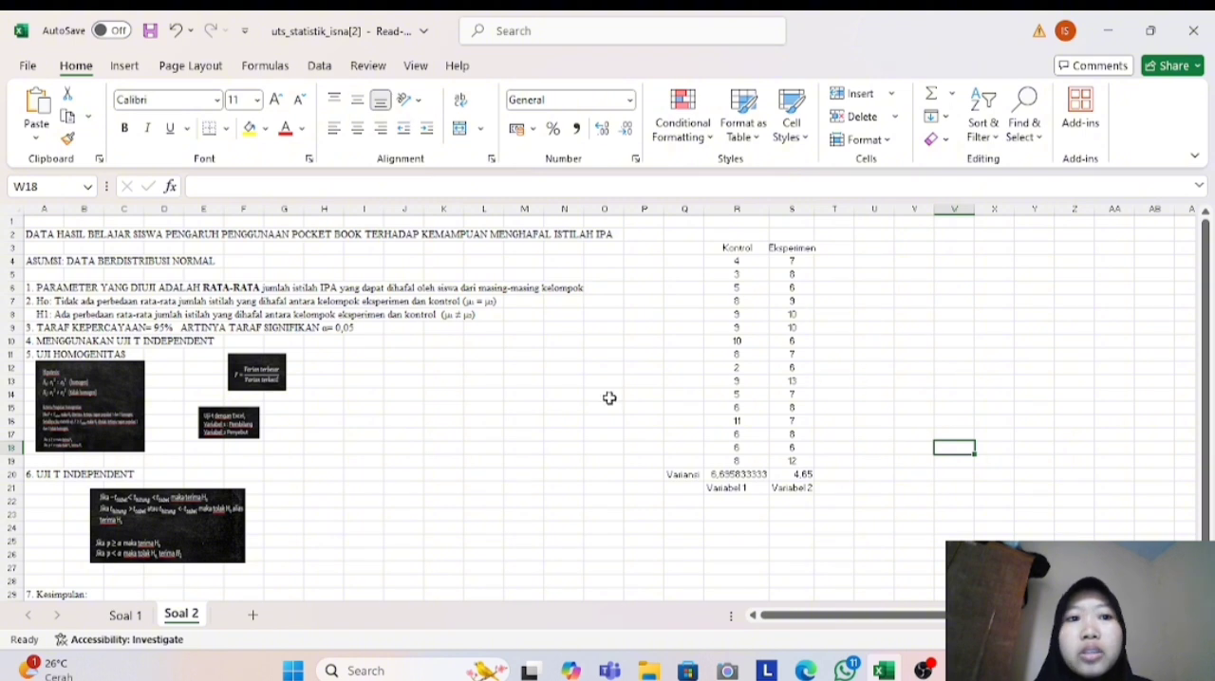
- Start an F-Test Two-Sample for Variances analysis, with labels included and the results directed to an output range
{"action": "left_click", "coordinate": [319, 66]}
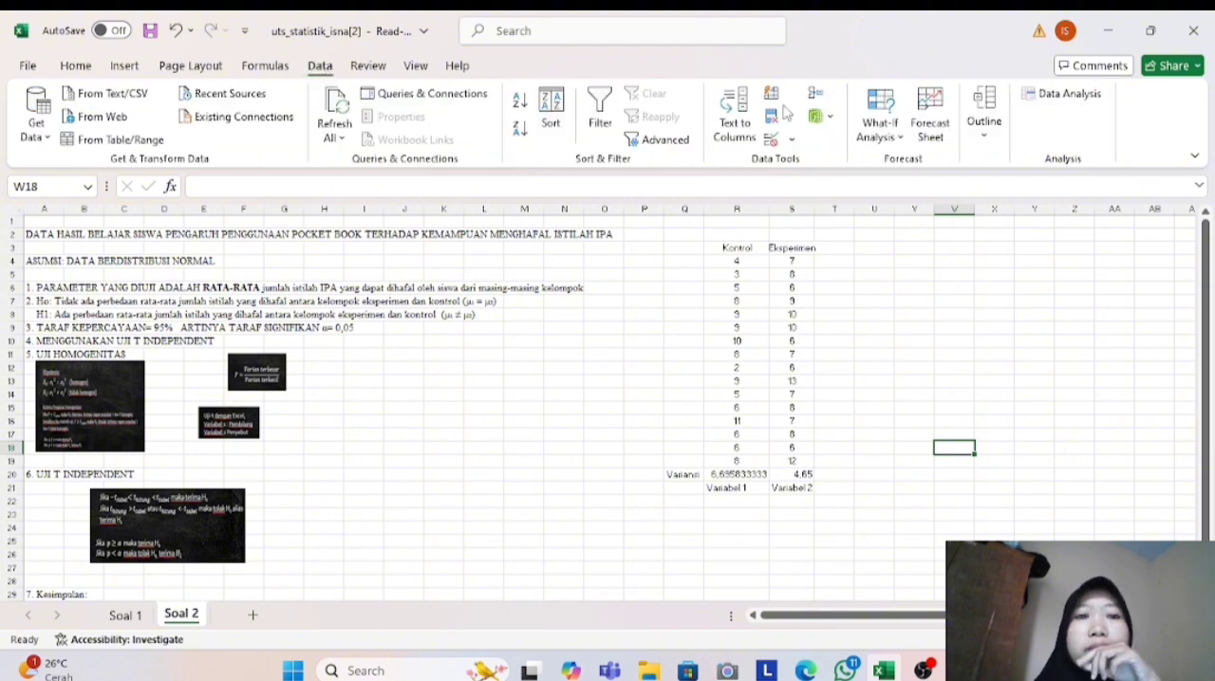
{"action": "left_click", "coordinate": [1056, 95]}
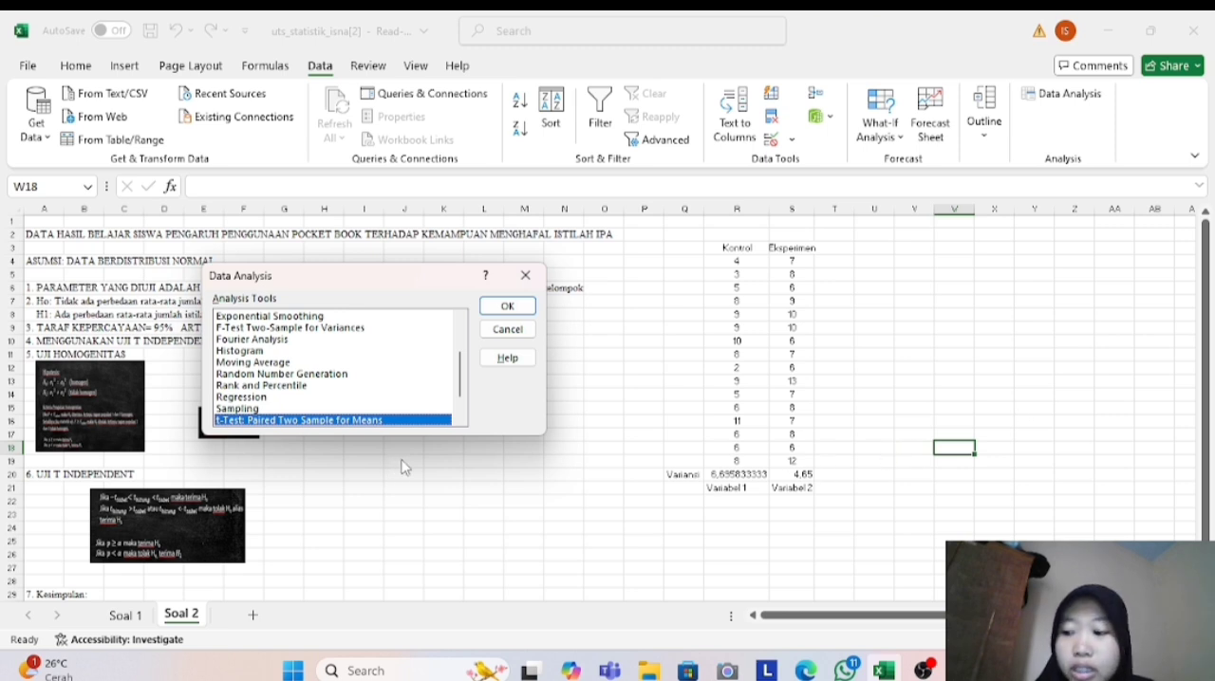
{"action": "left_click", "coordinate": [390, 327]}
{"action": "left_click", "coordinate": [507, 305]}
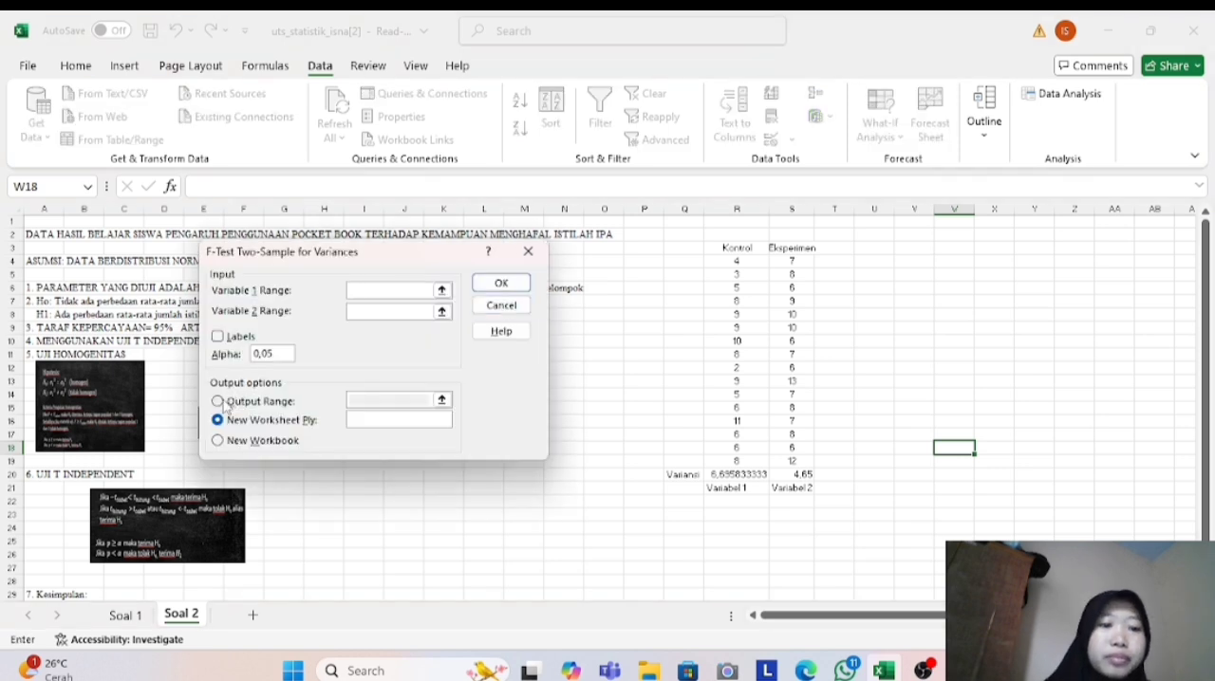
{"action": "left_click", "coordinate": [218, 401]}
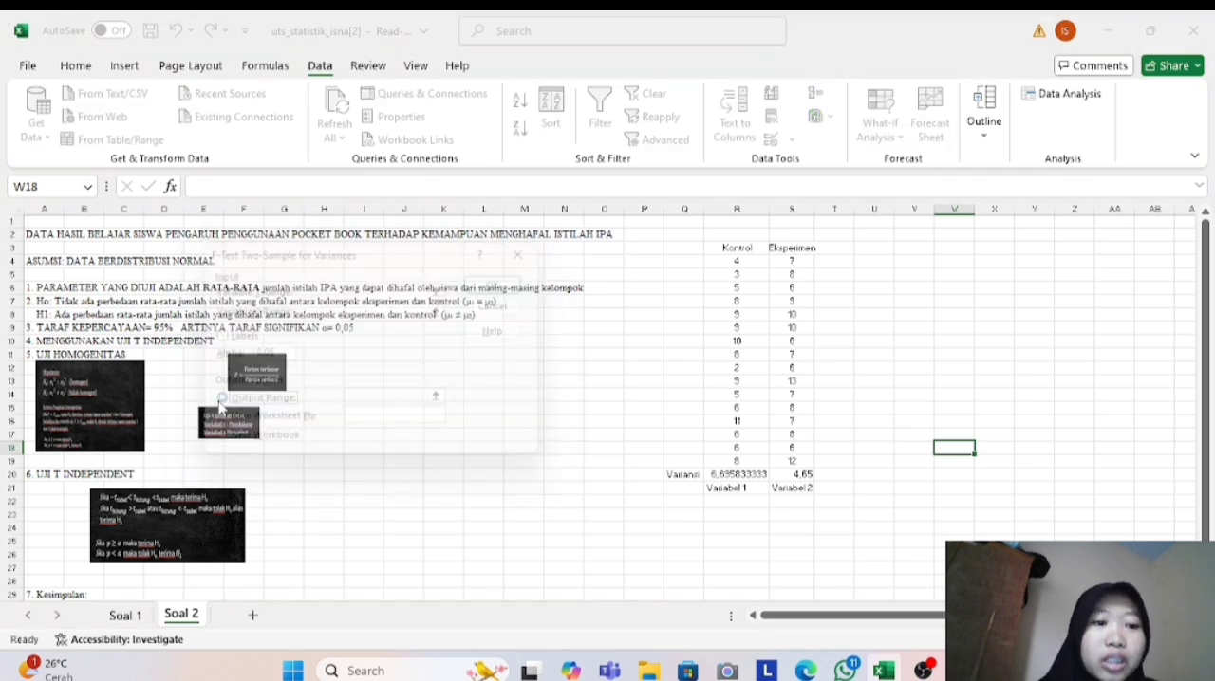
{"action": "left_click", "coordinate": [213, 333]}
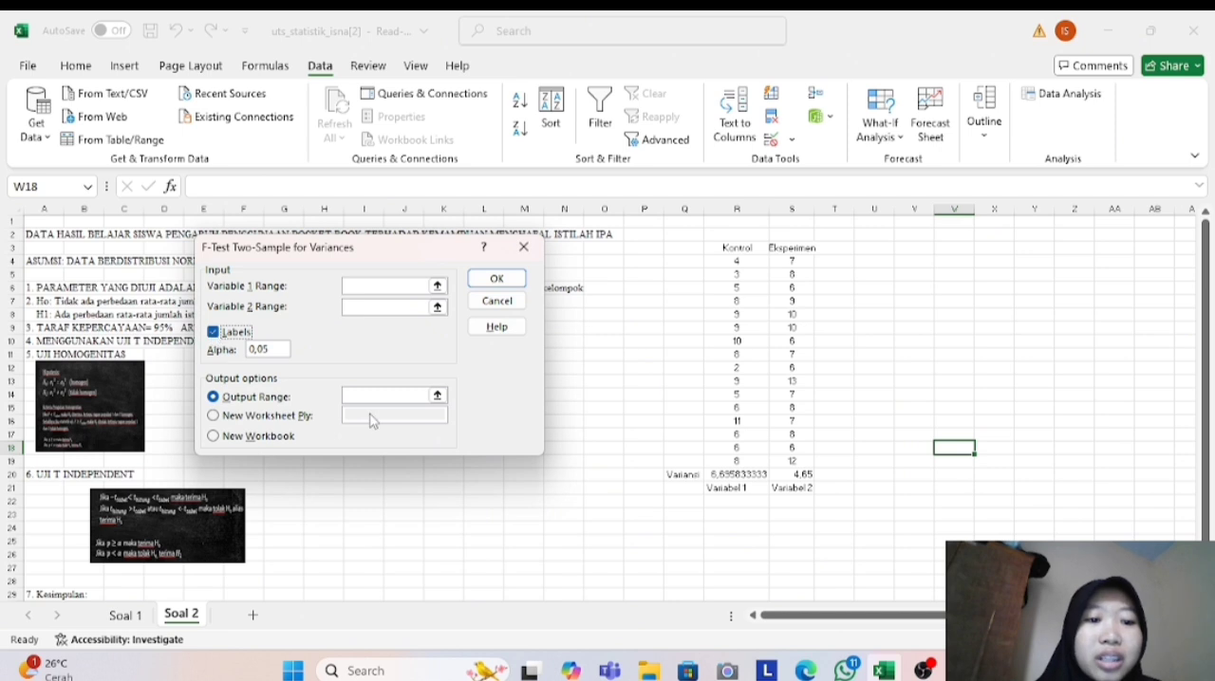
- Set the F-test's Variable 1 range to Kontrol R3:R19 and the Variable 2 range to Eksperimen S3:S19
{"action": "left_click", "coordinate": [373, 287]}
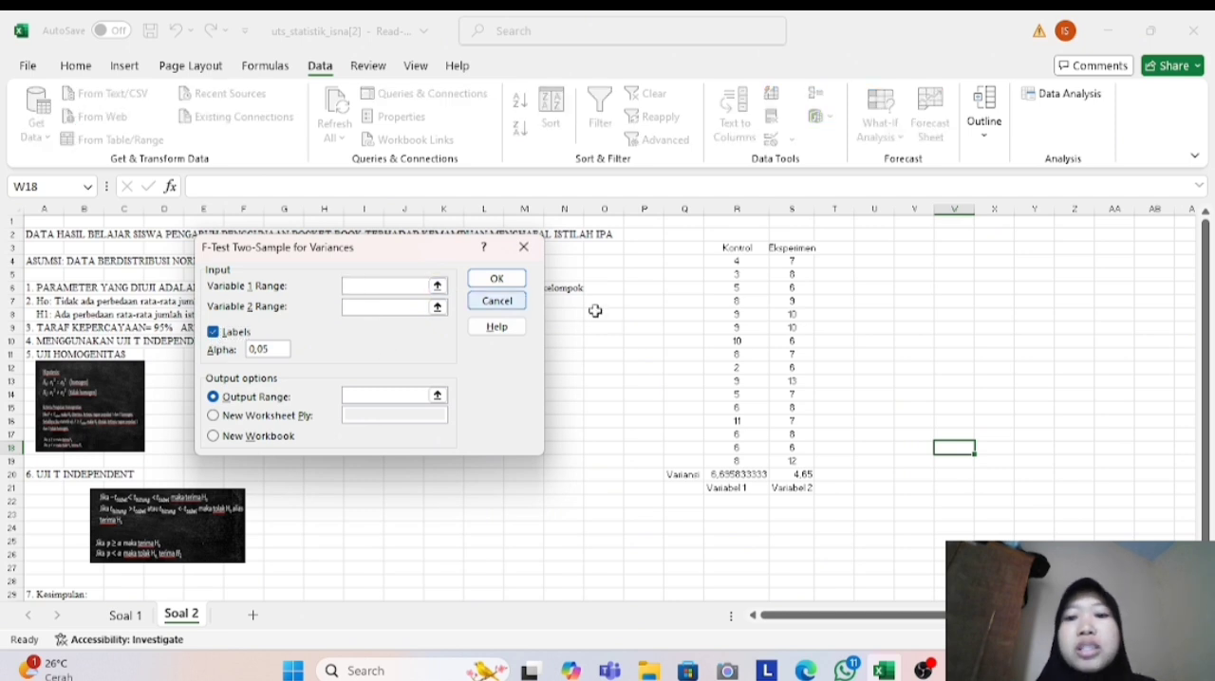
{"action": "left_click", "coordinate": [742, 249]}
{"action": "left_click_drag", "start_coordinate": [765, 249], "coordinate": [751, 465]}
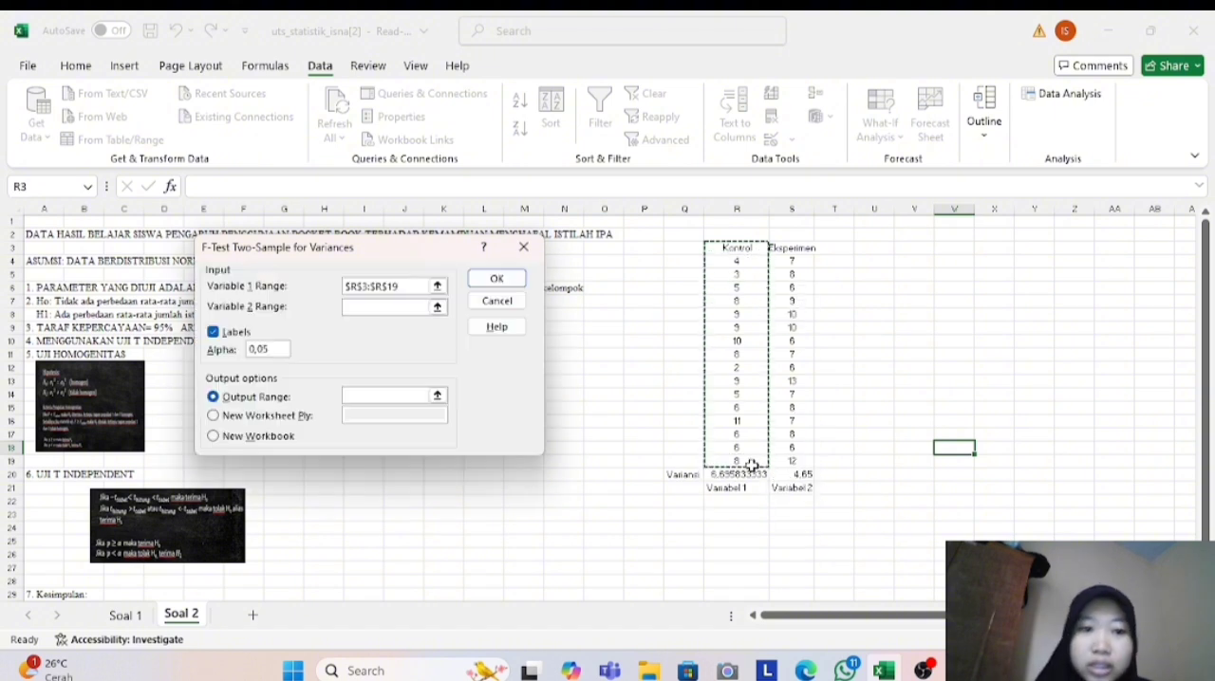
{"action": "left_click", "coordinate": [402, 307]}
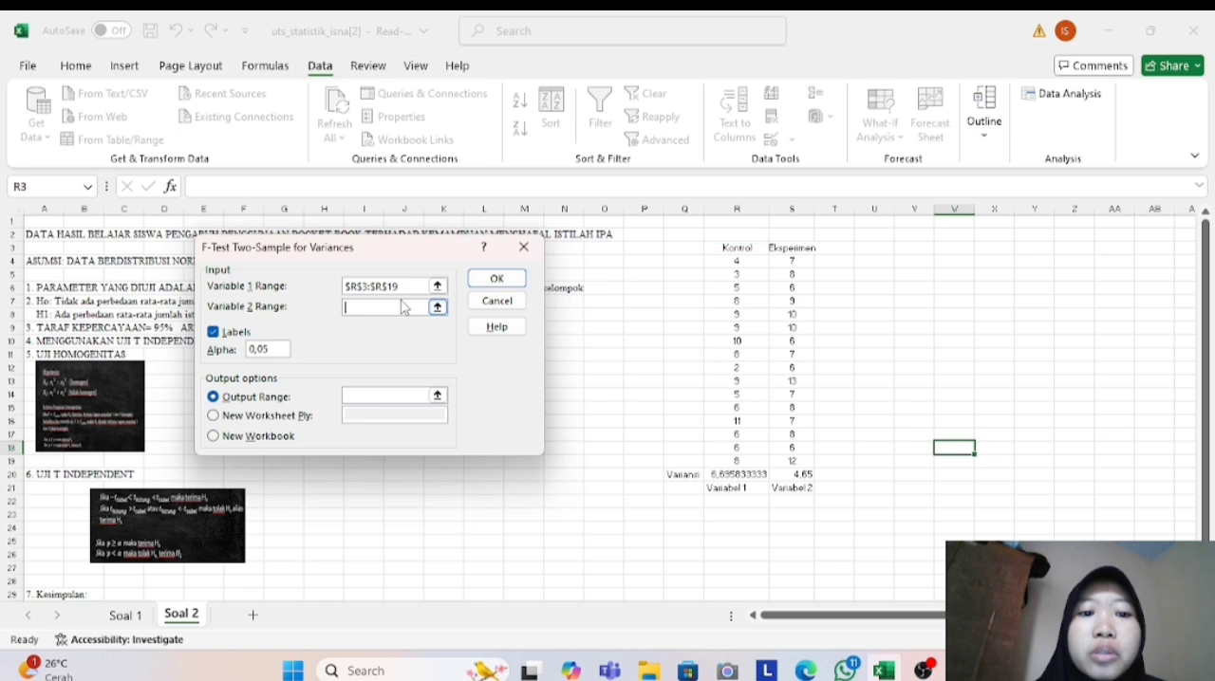
{"action": "left_click", "coordinate": [791, 248]}
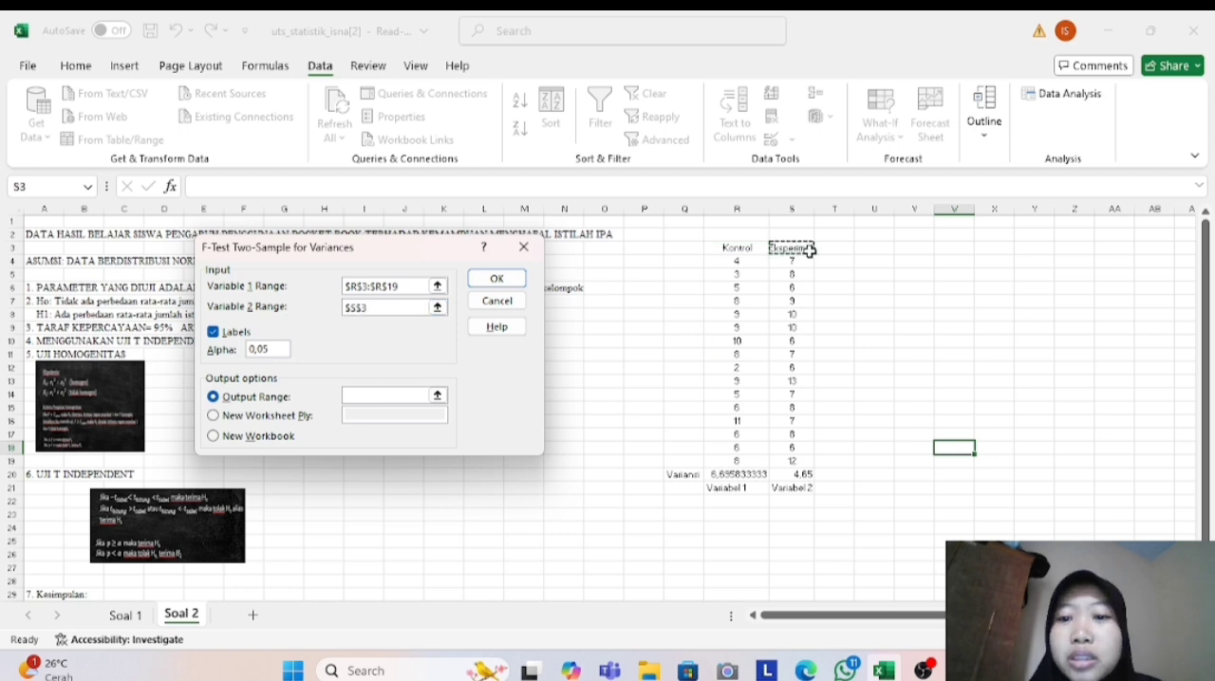
{"action": "left_click_drag", "start_coordinate": [808, 250], "coordinate": [811, 460]}
{"action": "left_click", "coordinate": [802, 245]}
{"action": "left_click_drag", "start_coordinate": [802, 248], "coordinate": [805, 460]}
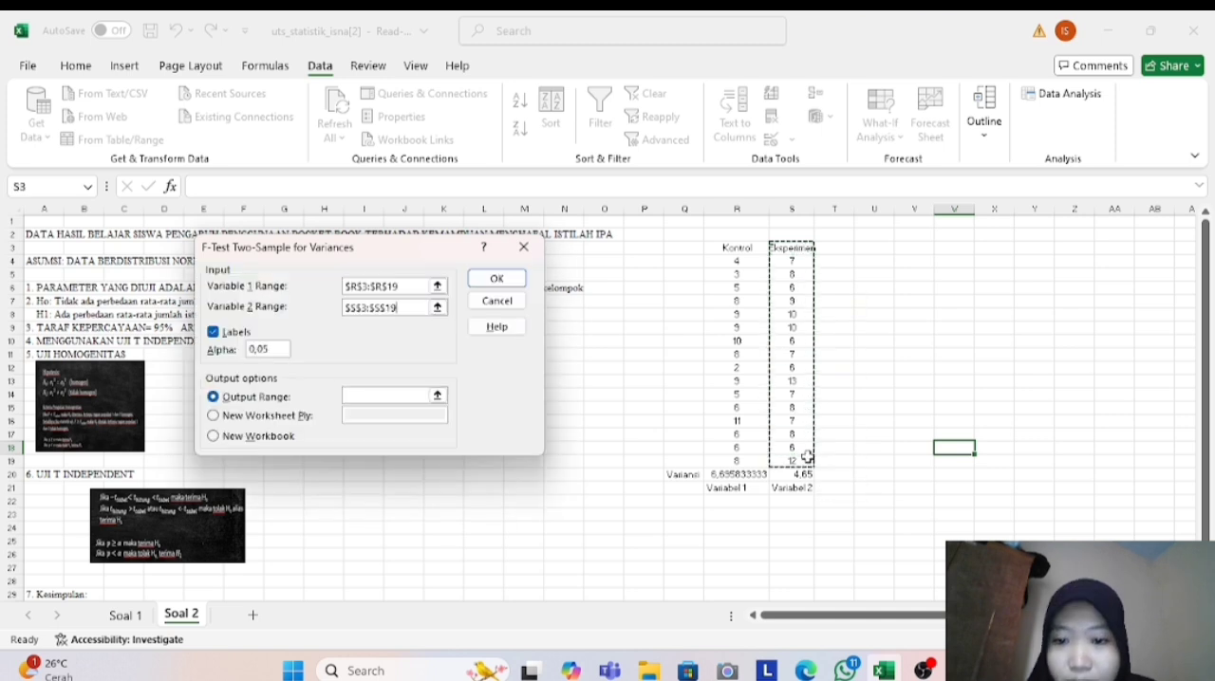
- Output the F-test results at cell W4 and fit column W's width to the result labels
{"action": "left_click", "coordinate": [403, 395]}
{"action": "left_click", "coordinate": [967, 258]}
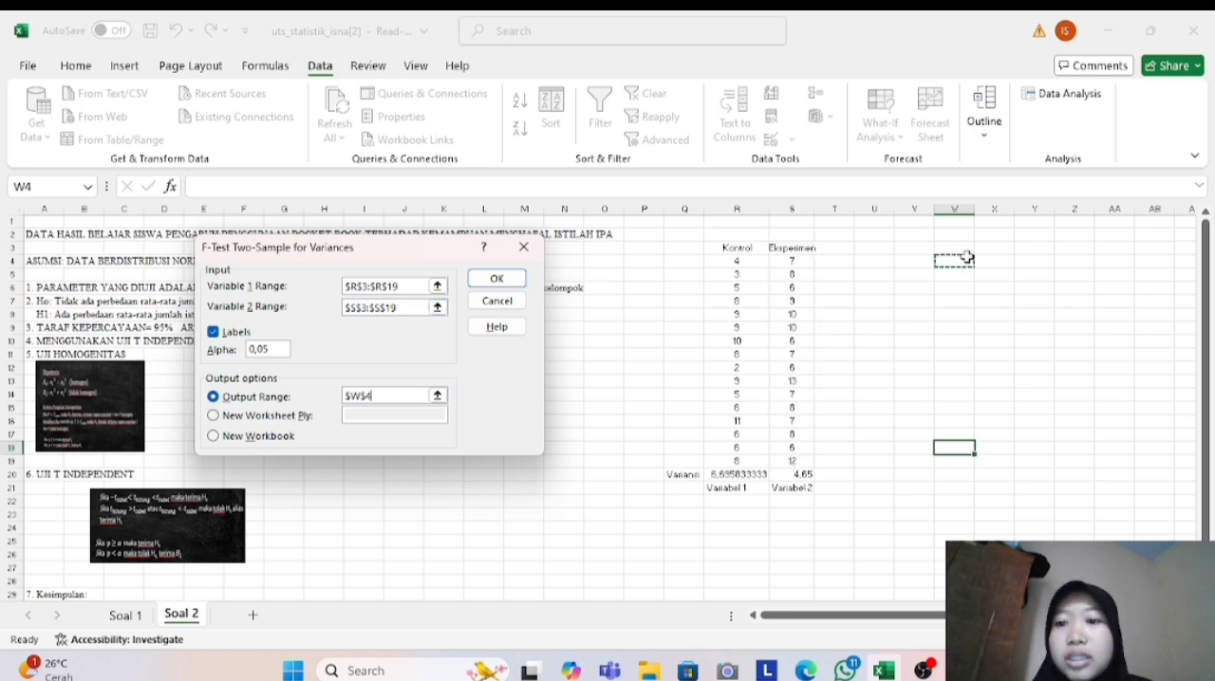
{"action": "left_click", "coordinate": [496, 278]}
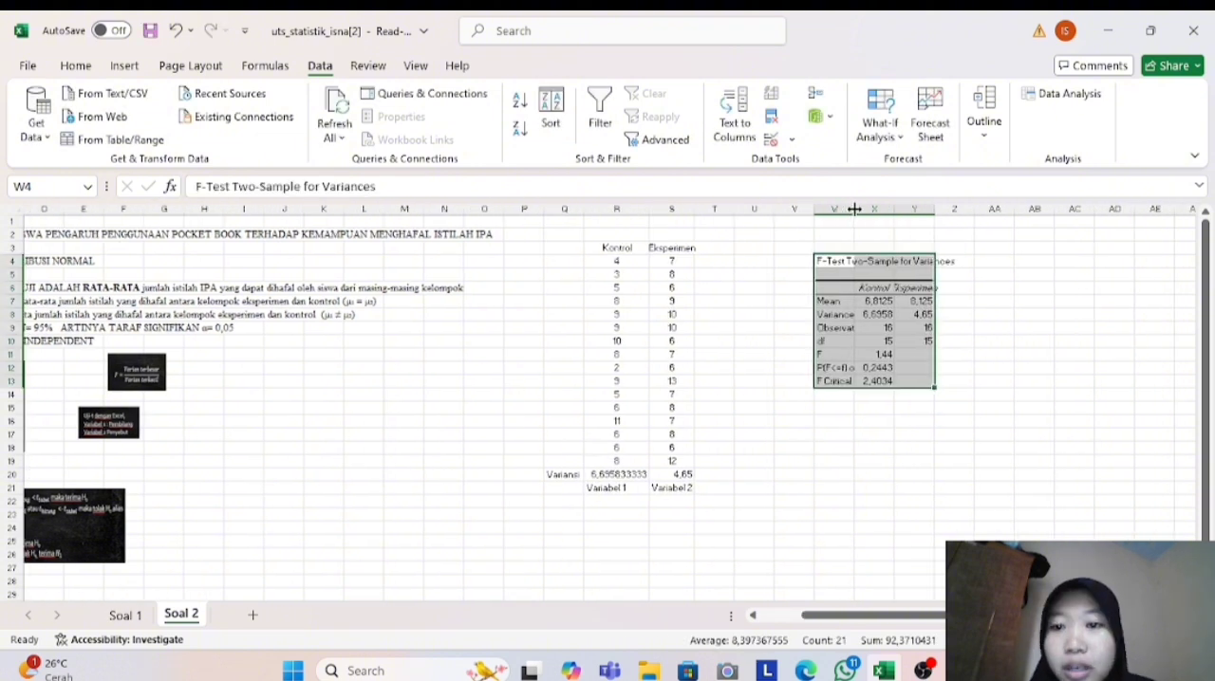
{"action": "double_click", "coordinate": [853, 210]}
{"action": "left_click", "coordinate": [857, 427]}
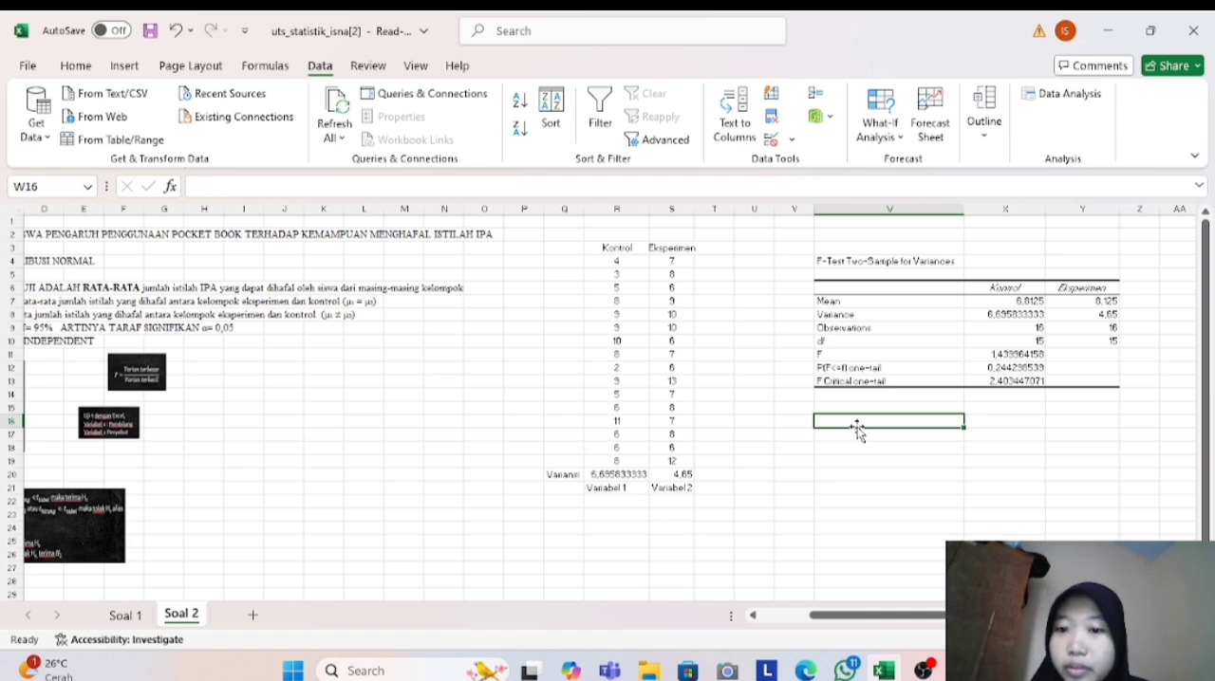
- Fill the F label and its value in cells W11 and X11 with yellow
{"action": "left_click", "coordinate": [831, 354]}
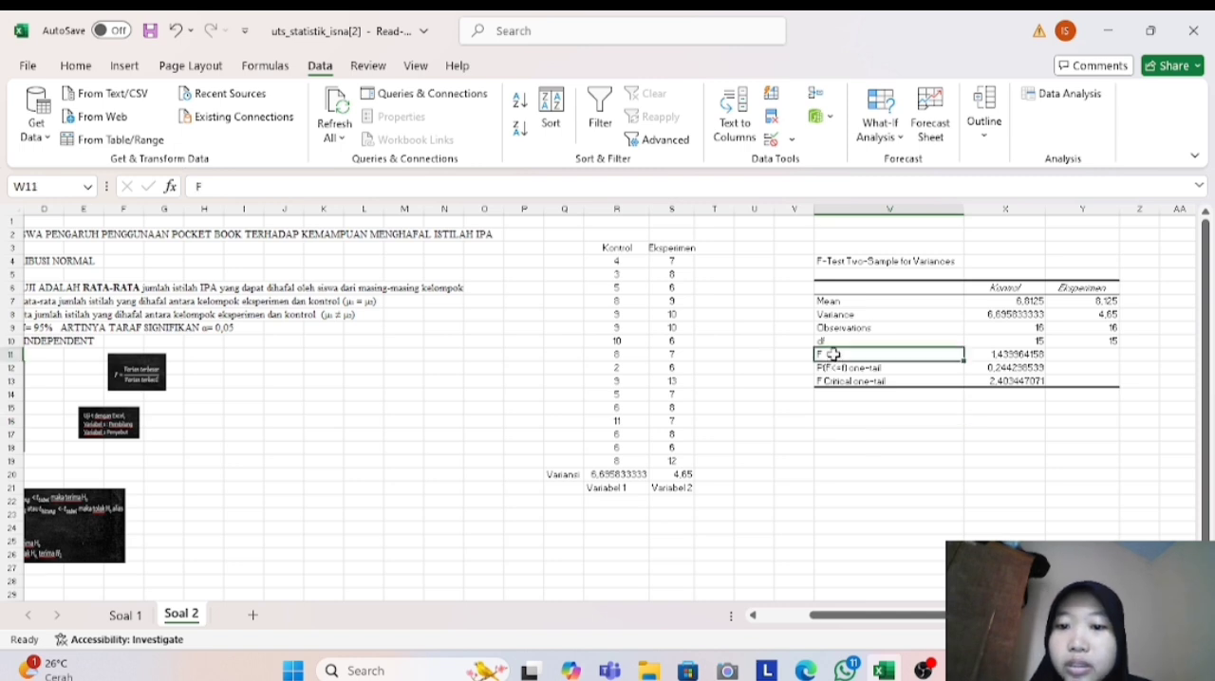
{"action": "left_click", "coordinate": [96, 69]}
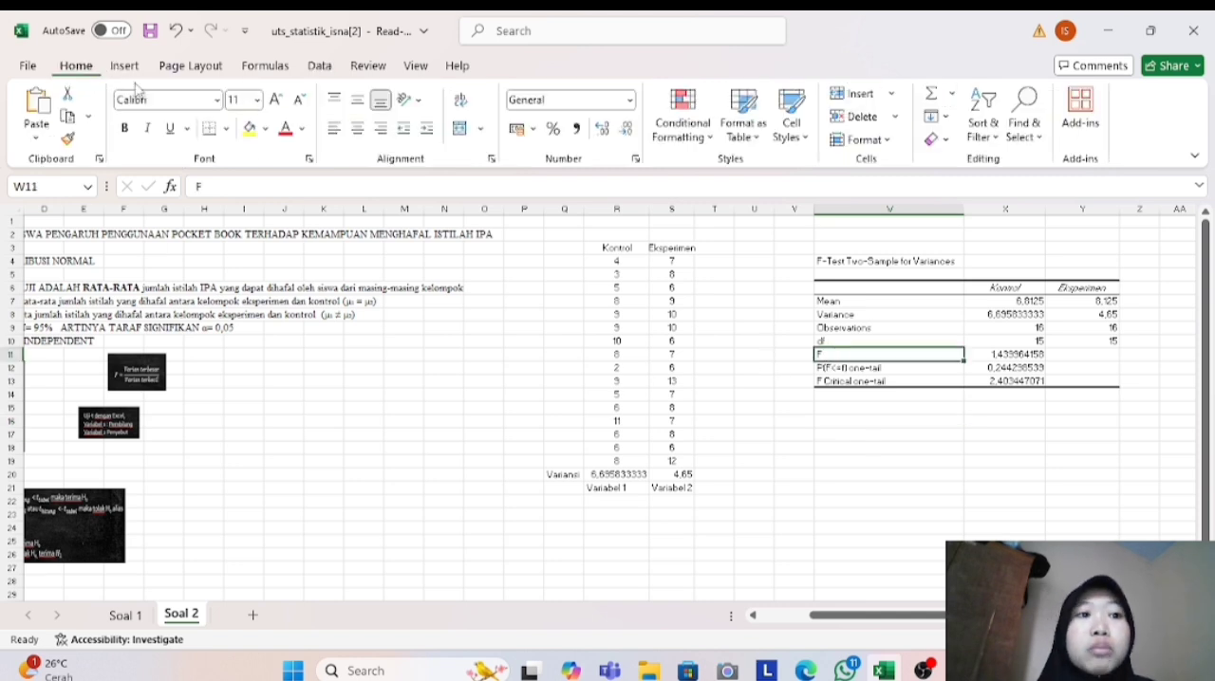
{"action": "left_click", "coordinate": [248, 127]}
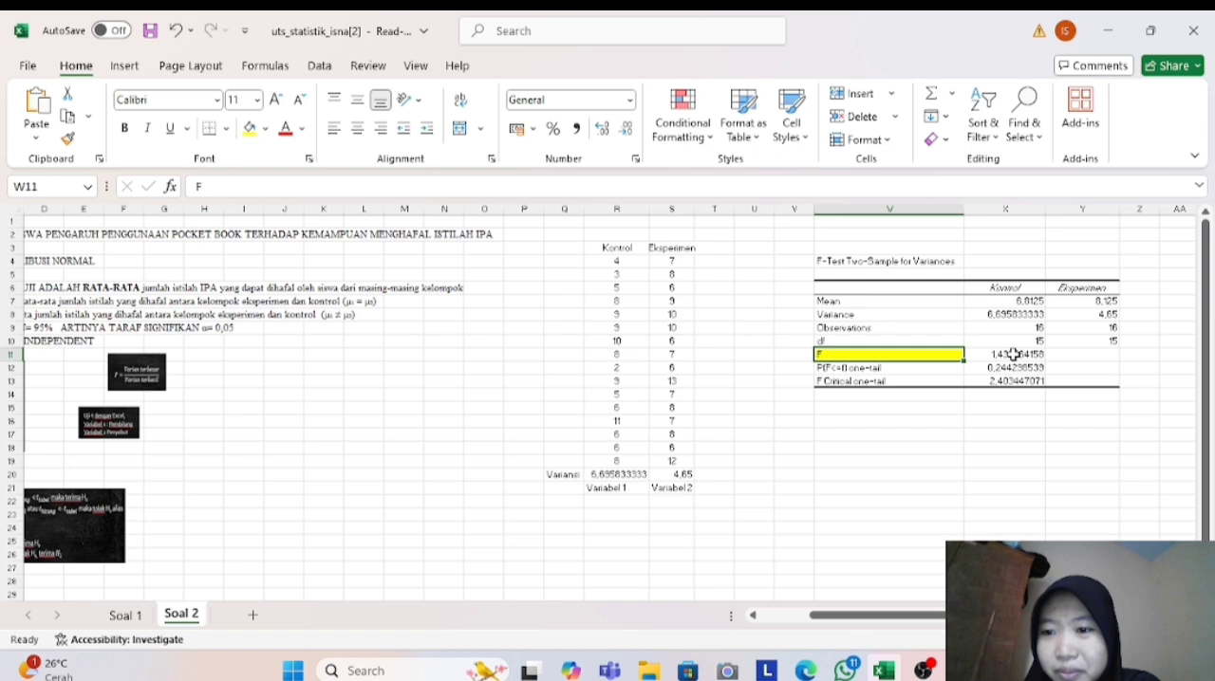
{"action": "left_click", "coordinate": [1013, 354]}
{"action": "left_click", "coordinate": [249, 128]}
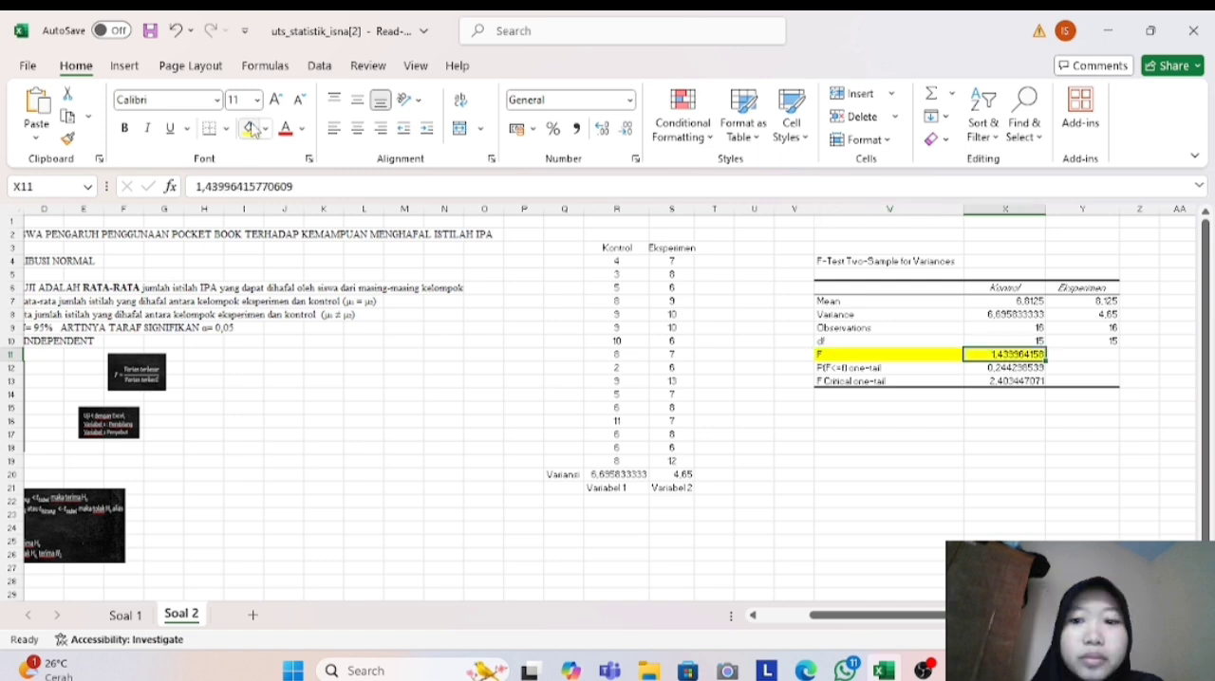
- Fill the P(F<=f) one-tail label and its value in cells W12 and X12 with light green
{"action": "left_click", "coordinate": [856, 370]}
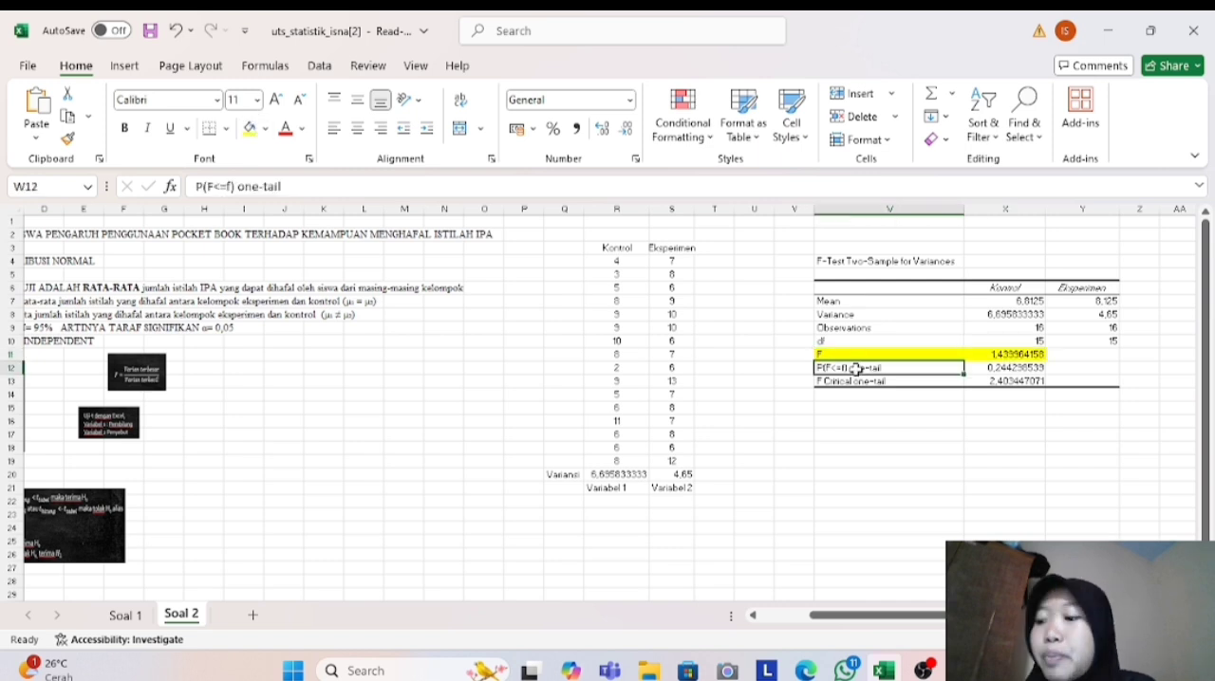
{"action": "left_click", "coordinate": [265, 128]}
{"action": "left_click", "coordinate": [363, 398]}
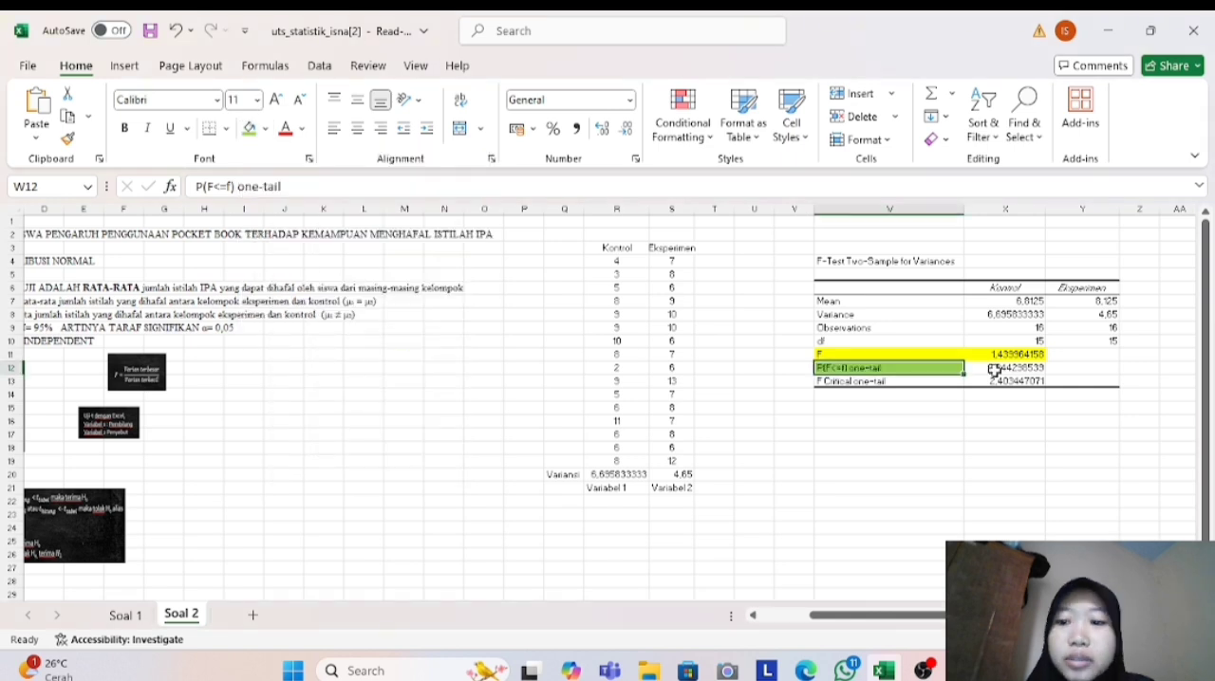
{"action": "key", "text": "Right"}
{"action": "left_click", "coordinate": [270, 130]}
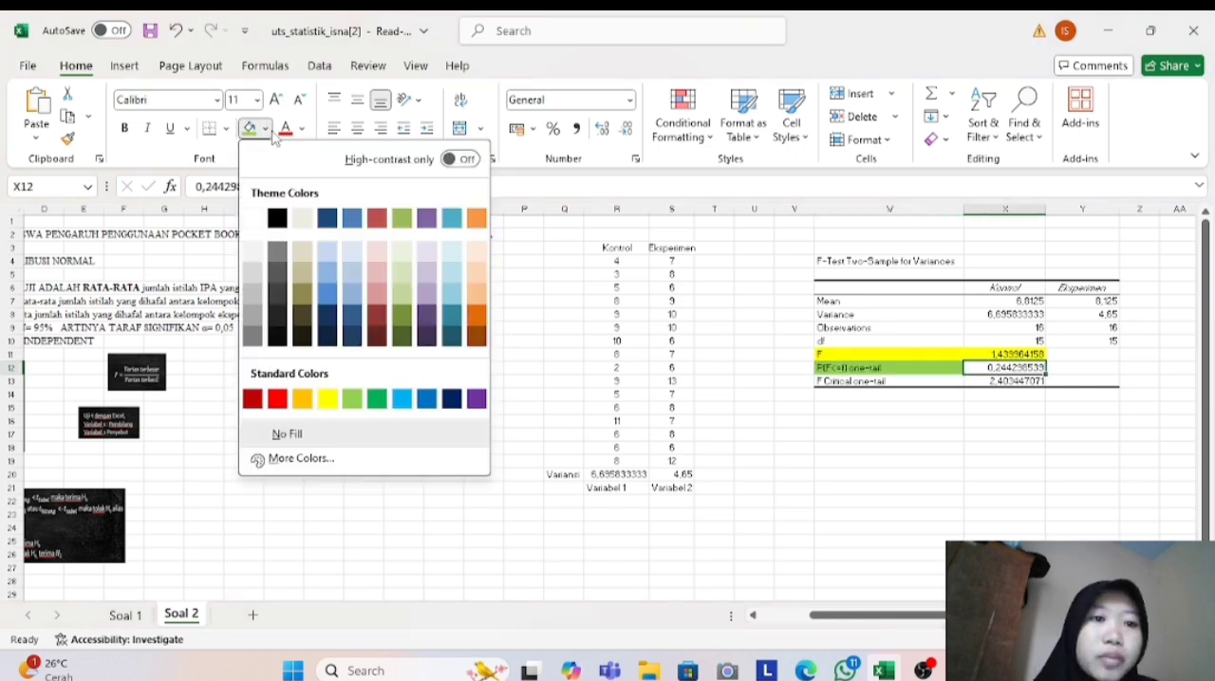
{"action": "left_click", "coordinate": [351, 397]}
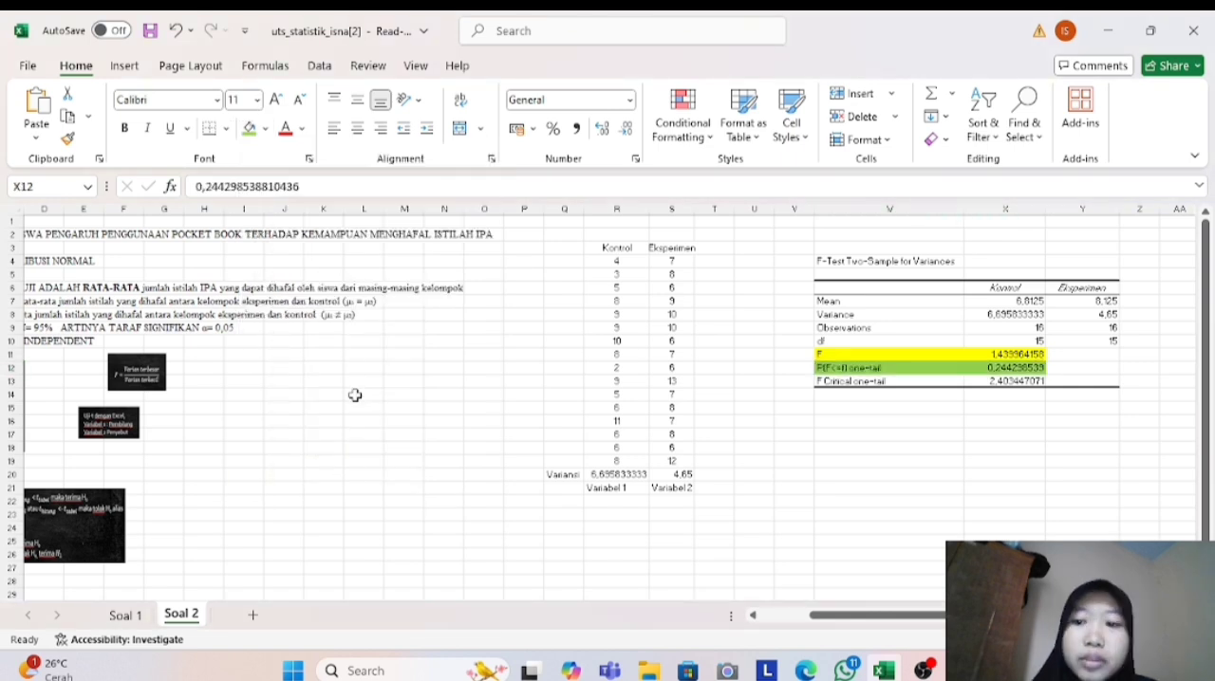
- Mark the P(F<=f) one-tail row with "P" in cell Z12
{"action": "left_click", "coordinate": [1146, 369]}
{"action": "key", "text": "Caps_Lock"}
{"action": "type", "text": "P"}
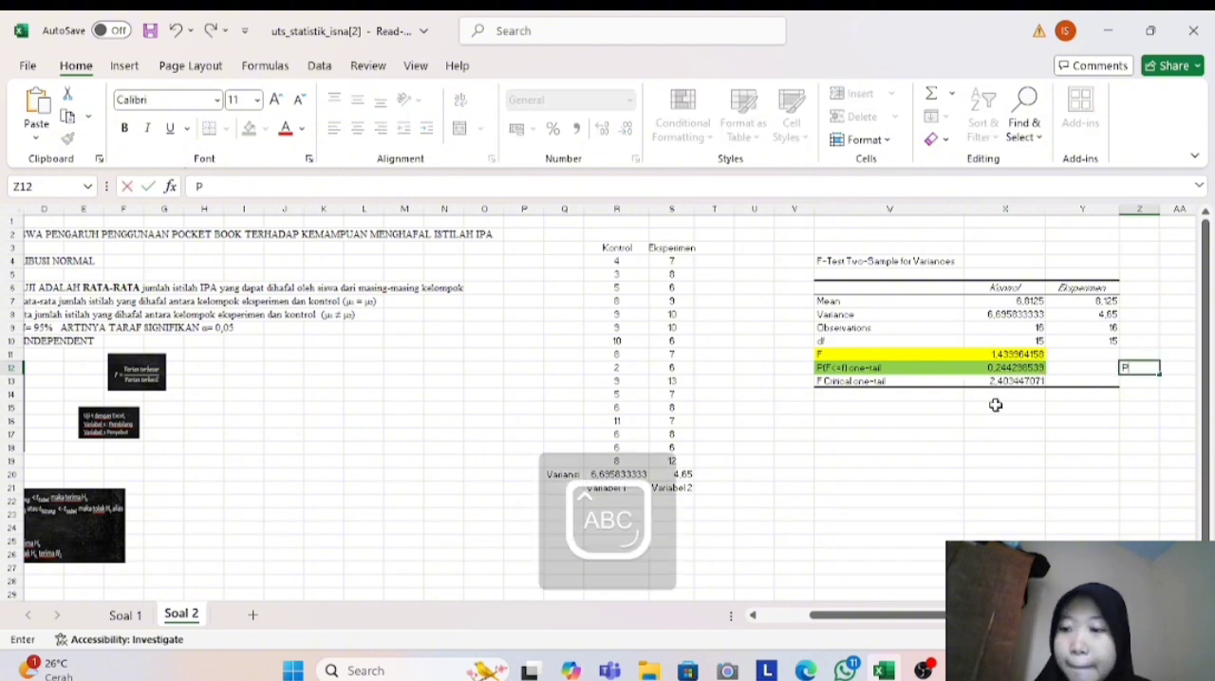
- Fill the F Critical one-tail label and its value in cells W13 and X13 with yellow
{"action": "left_click", "coordinate": [844, 381]}
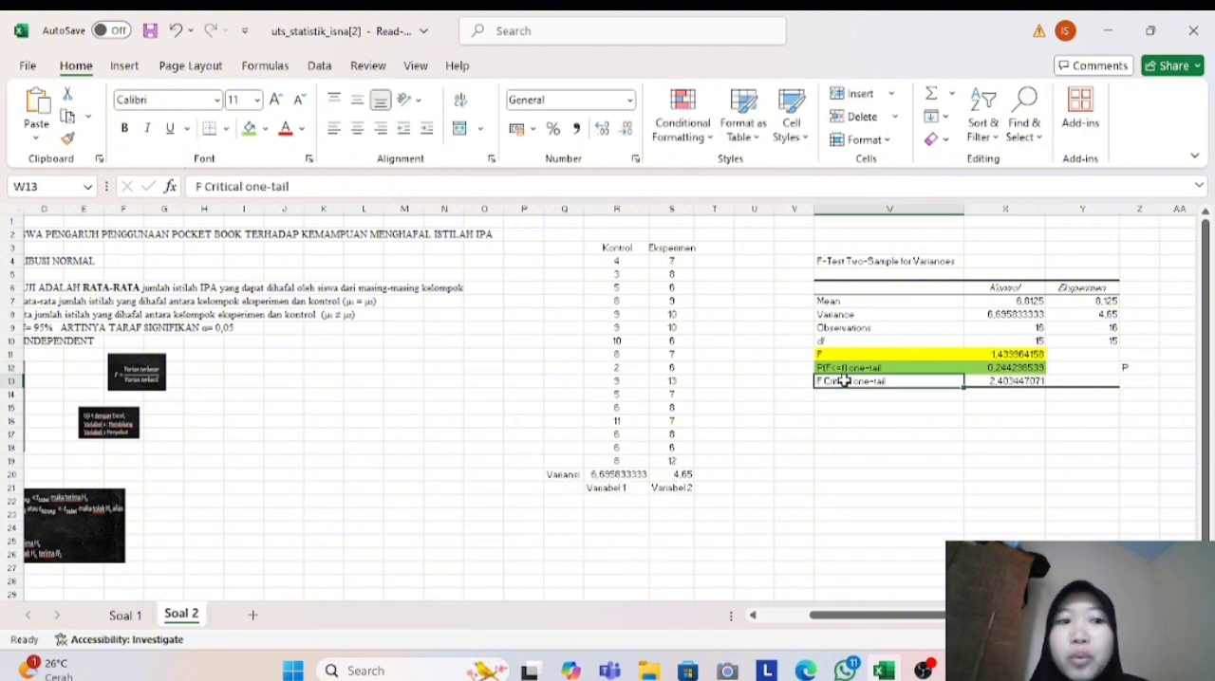
{"action": "left_click", "coordinate": [268, 130]}
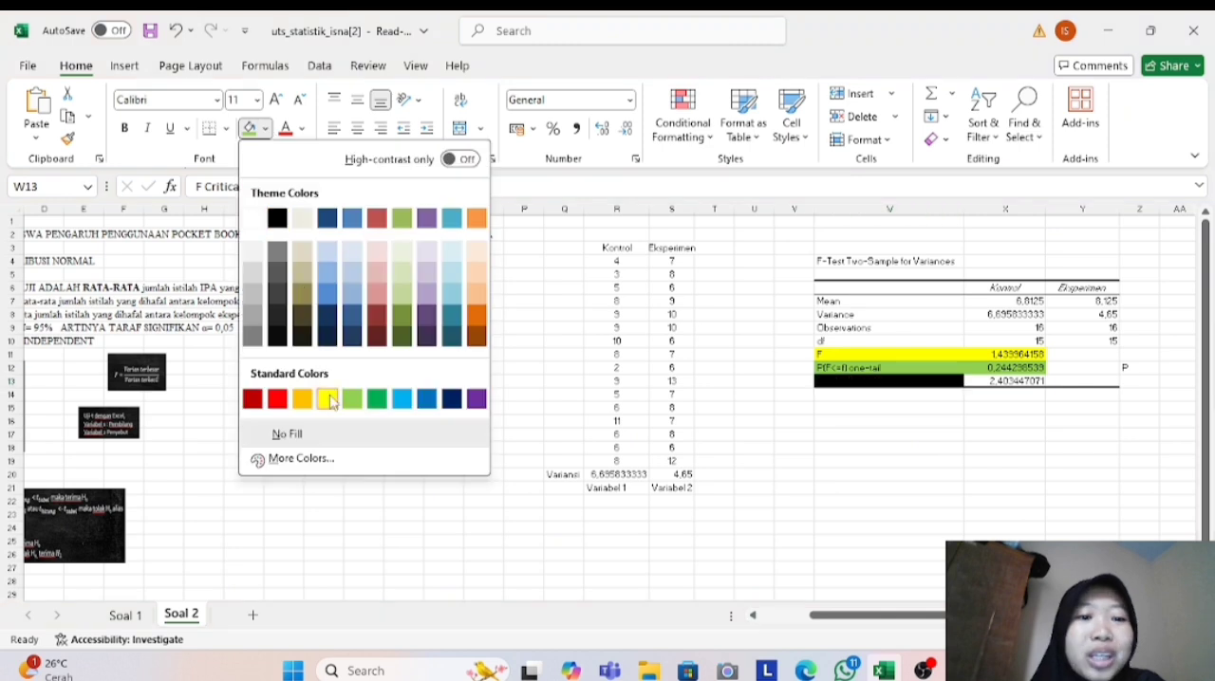
{"action": "left_click", "coordinate": [328, 399]}
{"action": "key", "text": "Right"}
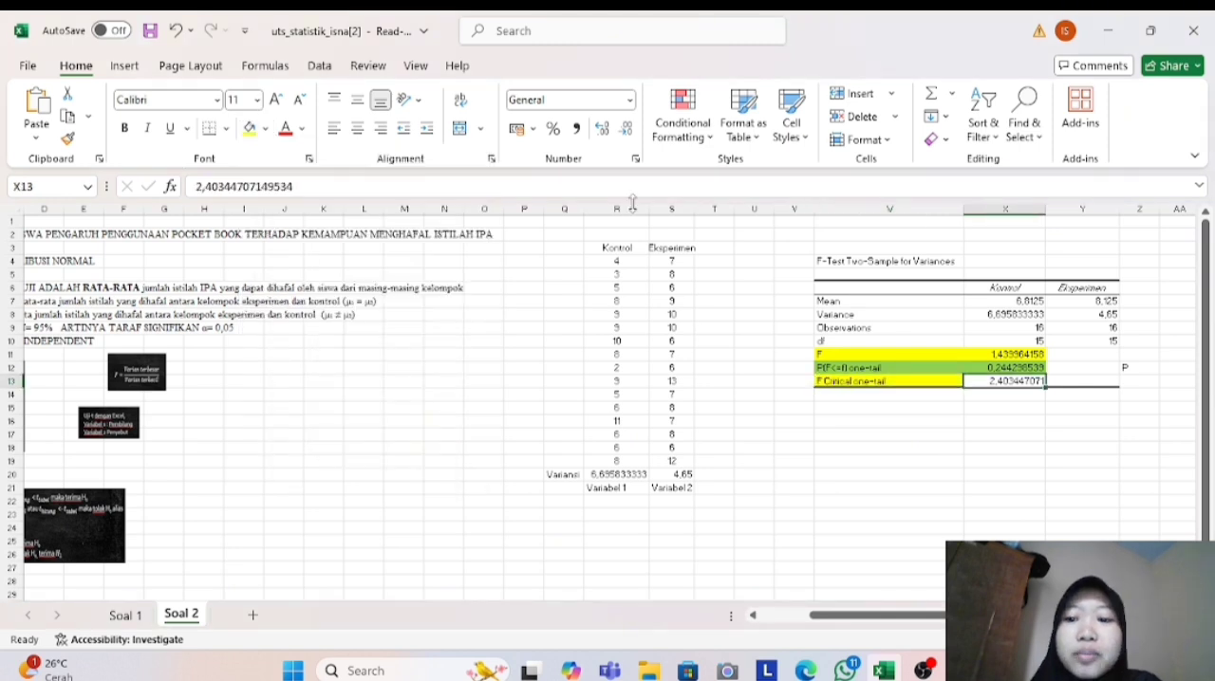
{"action": "left_click", "coordinate": [266, 130]}
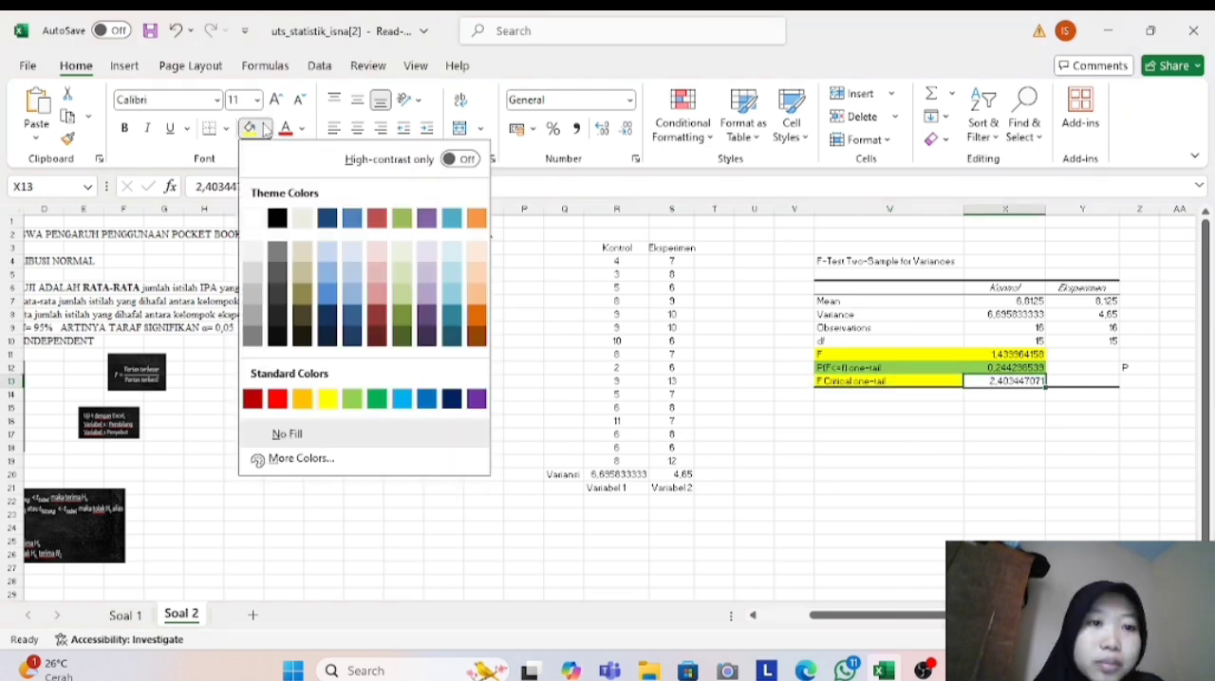
{"action": "left_click", "coordinate": [326, 401]}
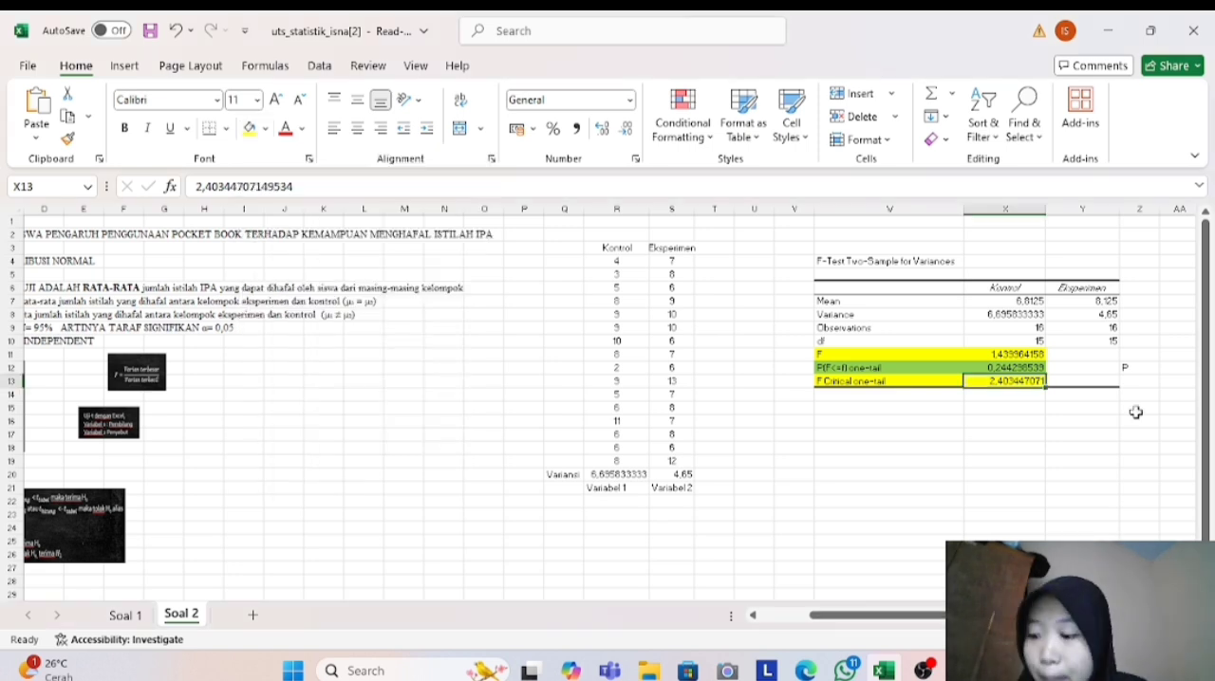
- Mark the F Critical one-tail row with "F tabel" in cell Z13 and move to cell W15
{"action": "left_click", "coordinate": [1135, 380]}
{"action": "type", "text": "F"}
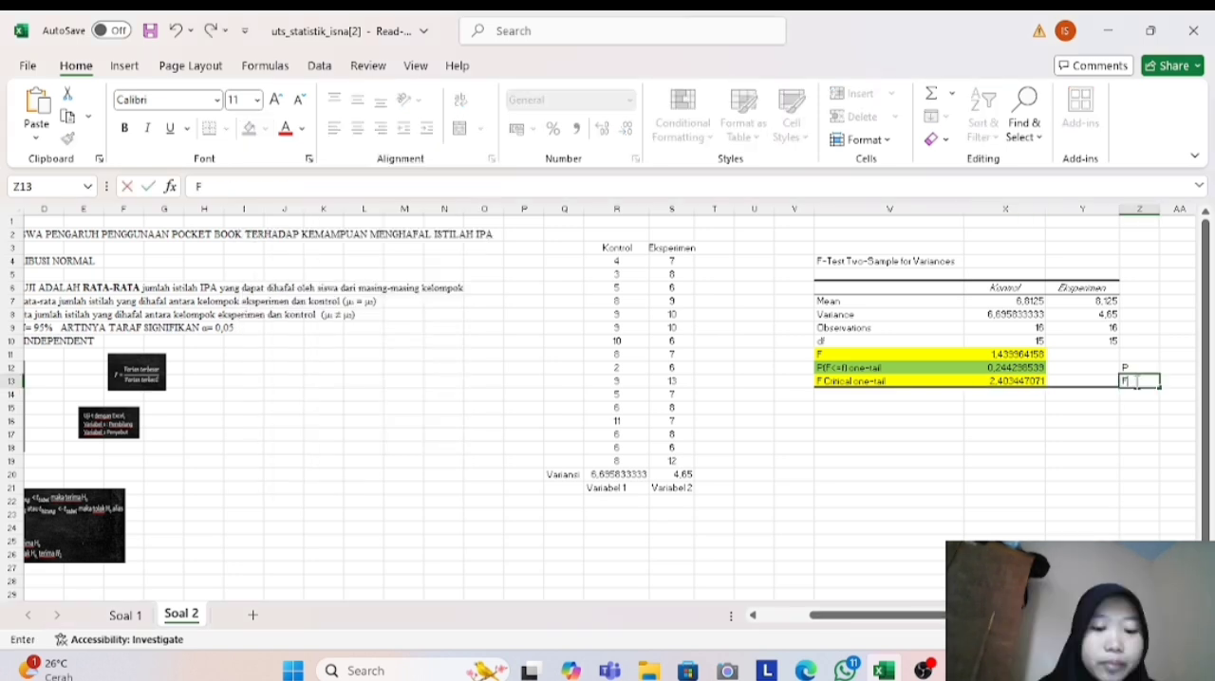
{"action": "type", "text": " tabel"}
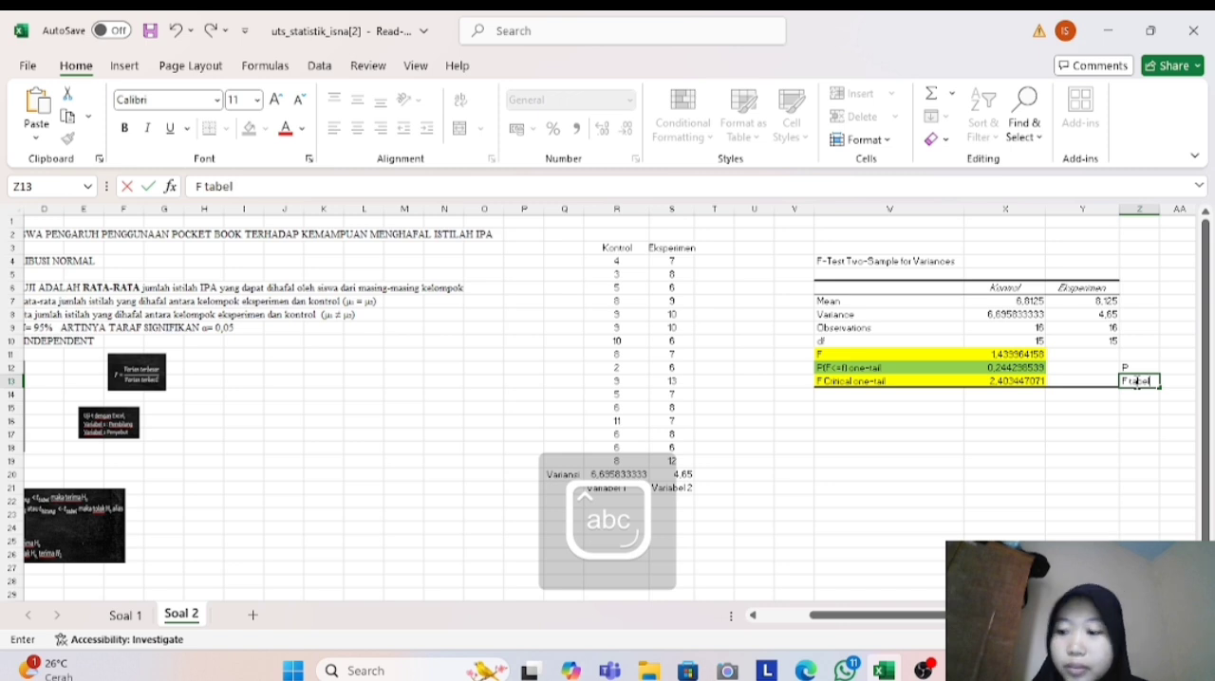
{"action": "left_click", "coordinate": [849, 408]}
{"action": "type", "text": "Karena F"}
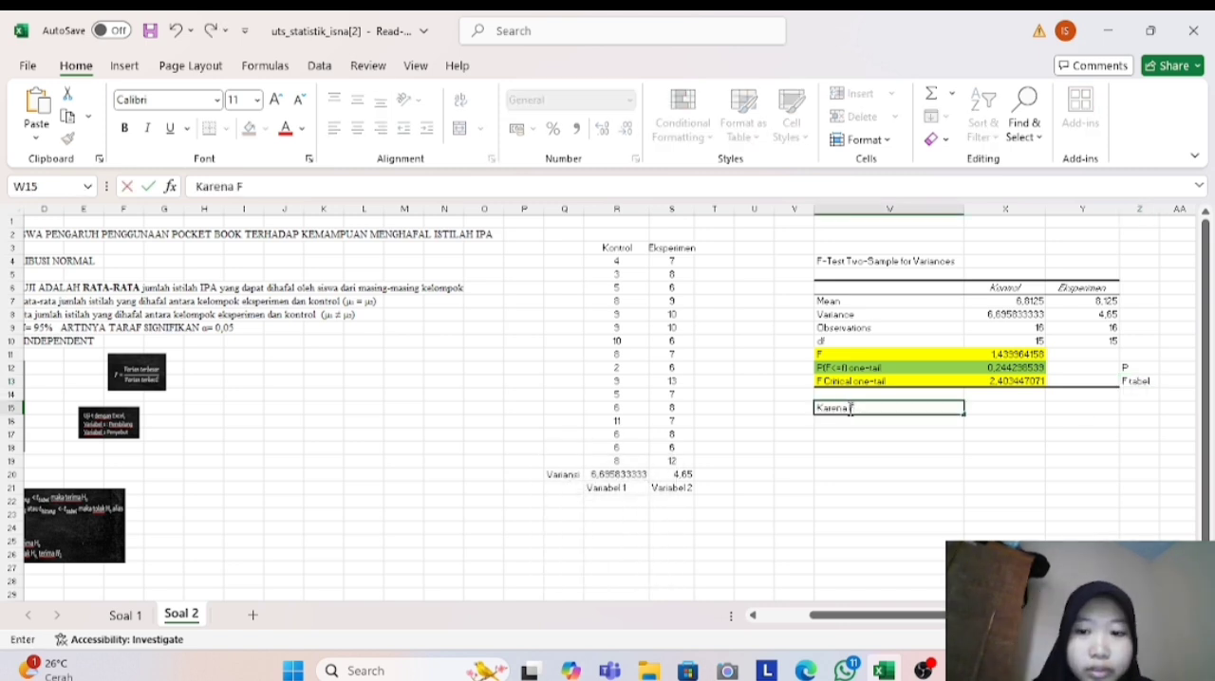
{"action": "key", "text": "Caps_Lock"}
{"action": "type", "text": "tabel"}
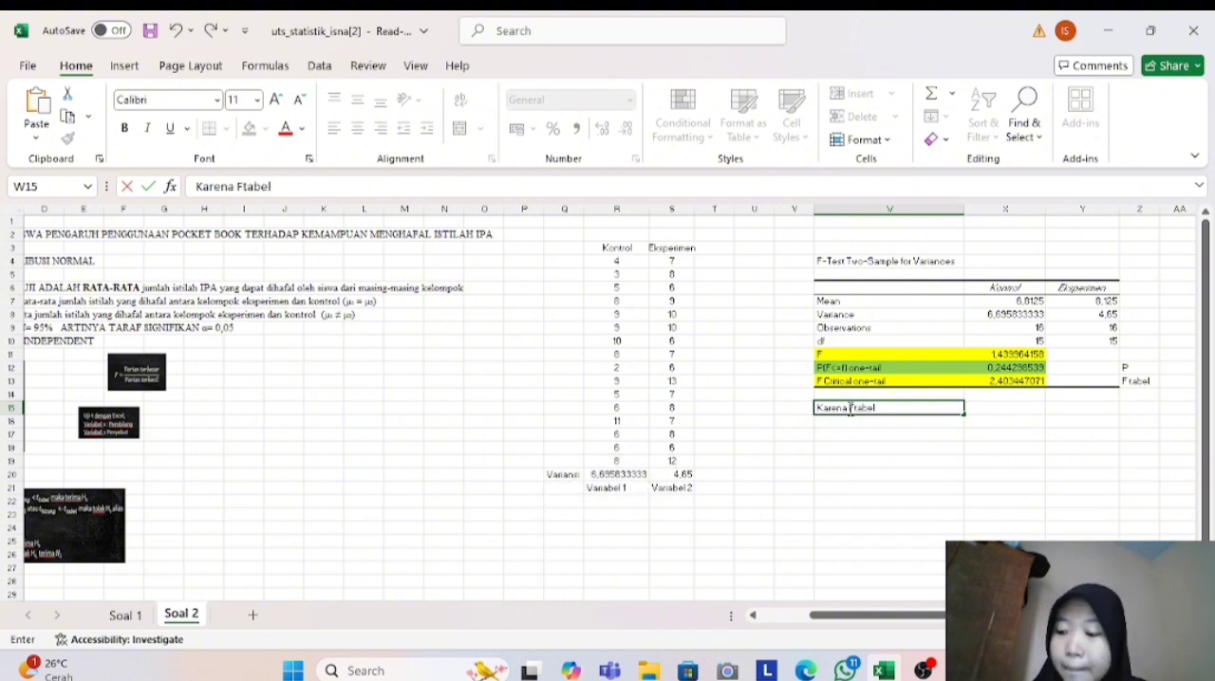
{"action": "key", "text": "BackSpace"}
{"action": "key", "text": "BackSpace"}
{"action": "key", "text": "BackSpace"}
{"action": "key", "text": "BackSpace"}
{"action": "key", "text": "BackSpace"}
{"action": "key", "text": "BackSpace"}
{"action": "key", "text": "BackSpace"}
{"action": "key", "text": "BackSpace"}
{"action": "key", "text": "BackSpace"}
{"action": "key", "text": "BackSpace"}
{"action": "key", "text": "BackSpace"}
{"action": "key", "text": "BackSpace"}
{"action": "key", "text": "BackSpace"}
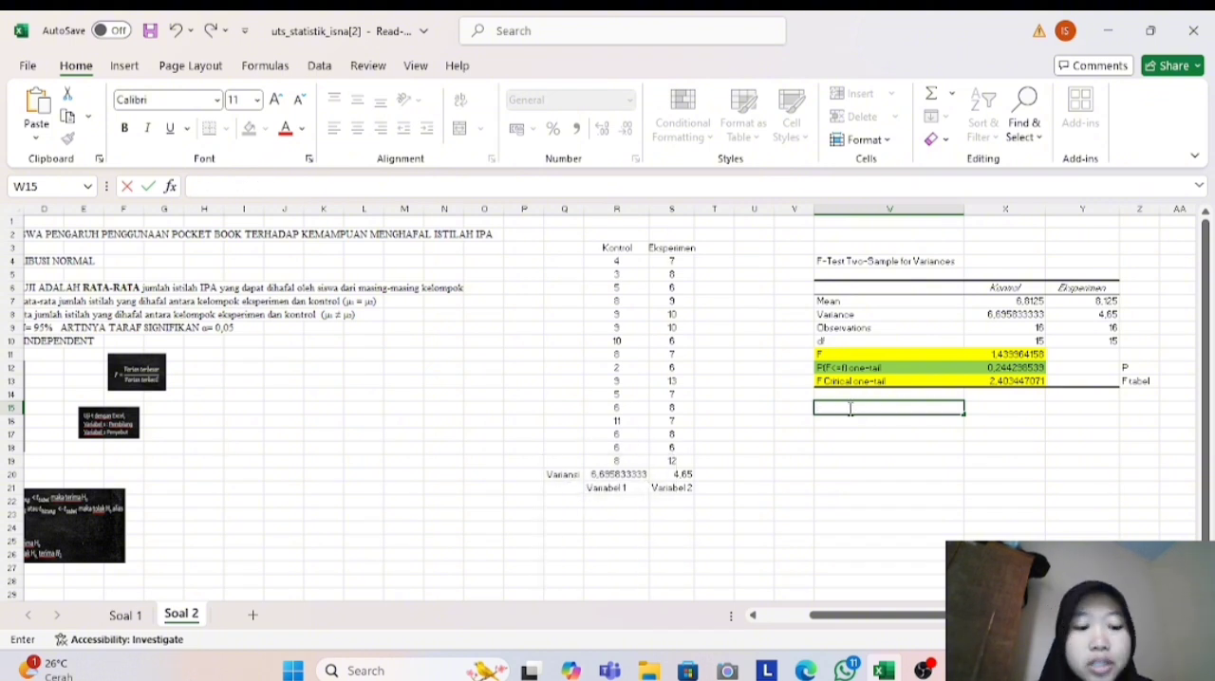
- Write the F comparison conclusion "Karena F < Ftabel, maka data homogen" in cell W15
{"action": "key", "text": "Caps_Lock"}
{"action": "type", "text": "Karena F"}
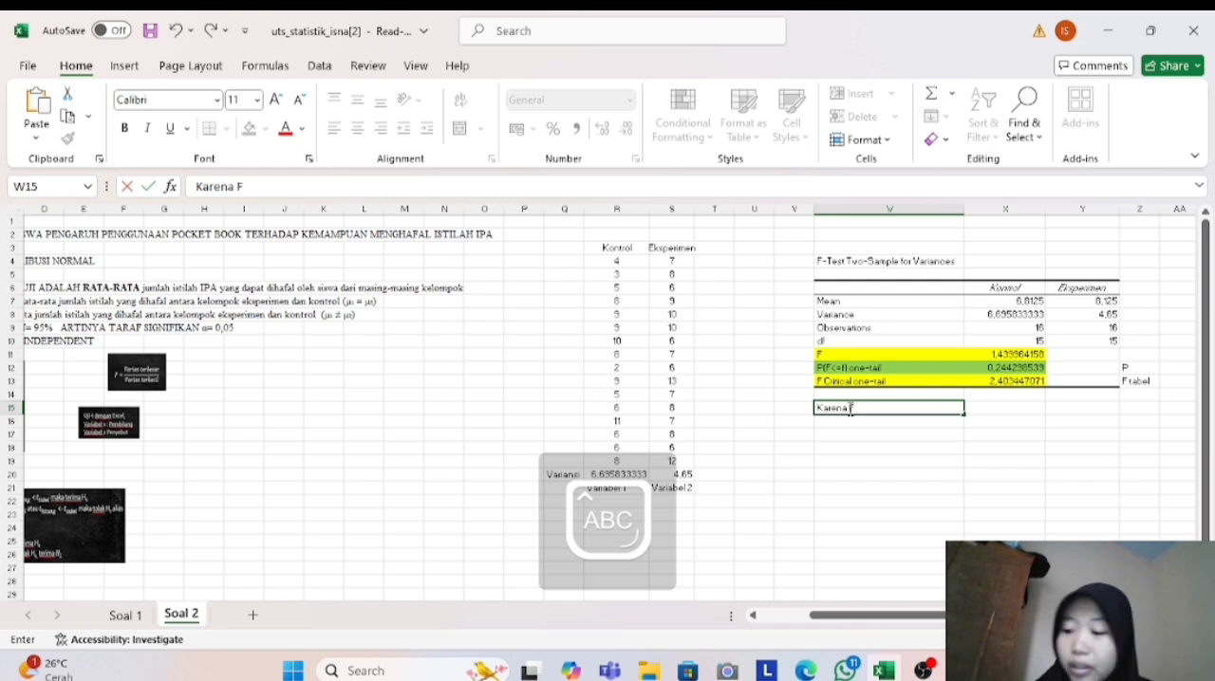
{"action": "type", "text": " < F"}
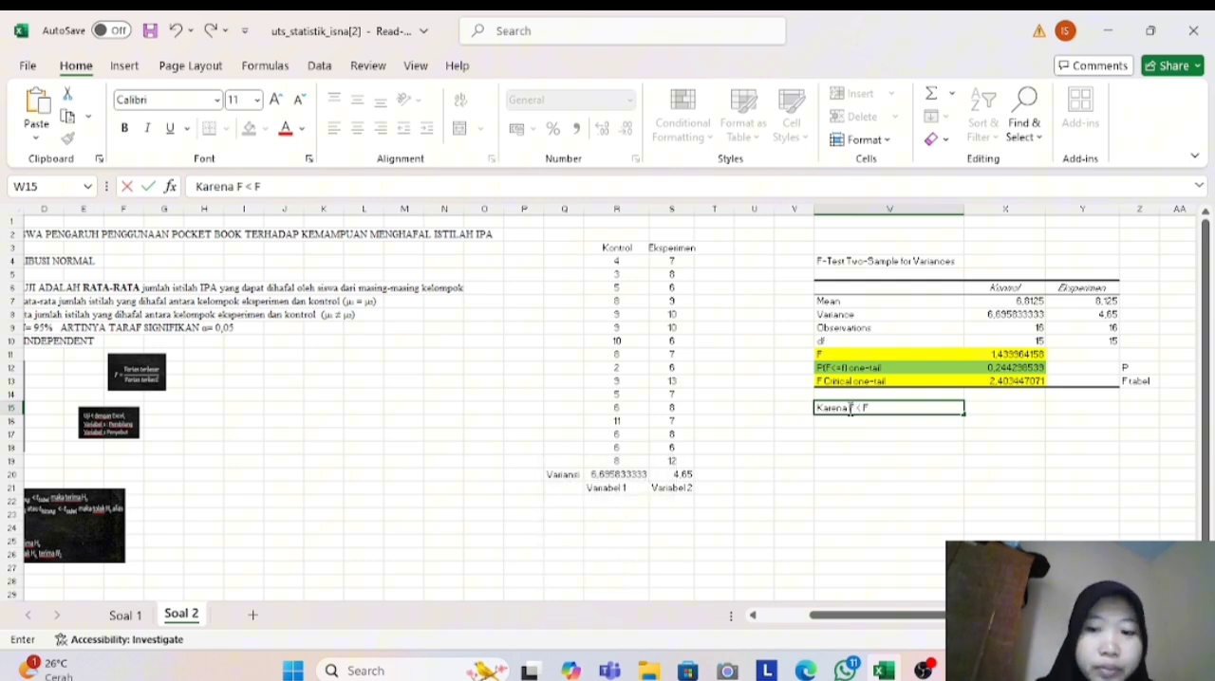
{"action": "key", "text": "Caps_Lock"}
{"action": "type", "text": "tab"}
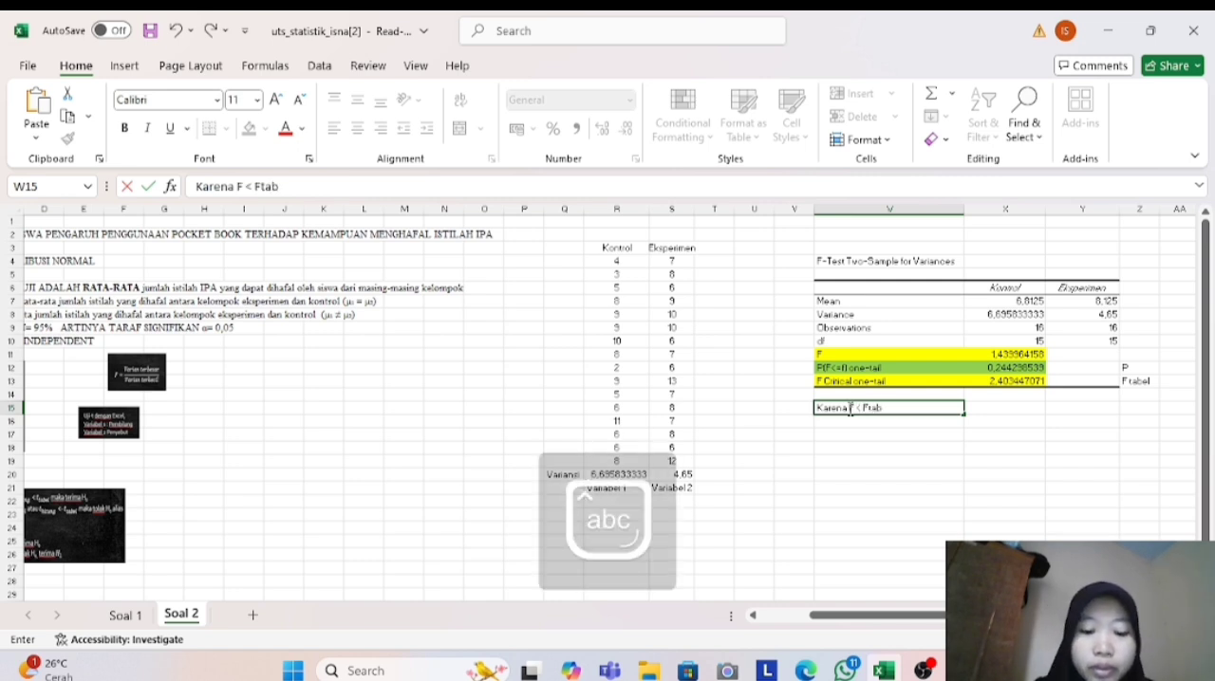
{"action": "type", "text": "el,"}
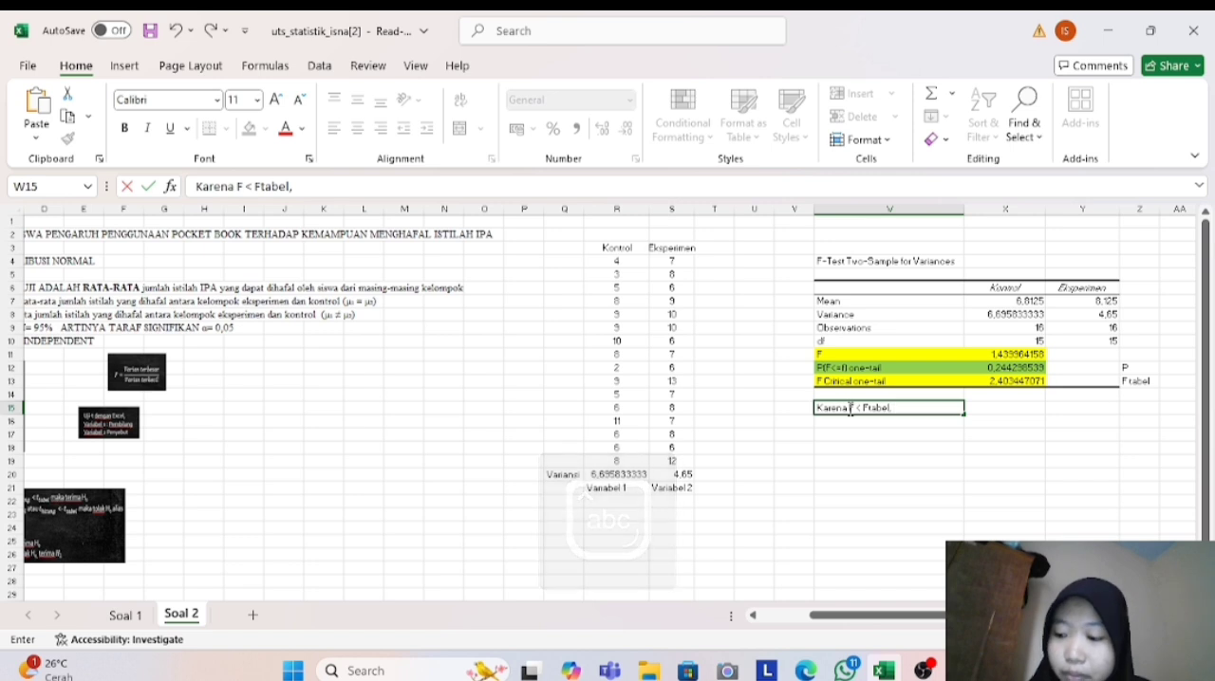
{"action": "type", "text": " maka data"}
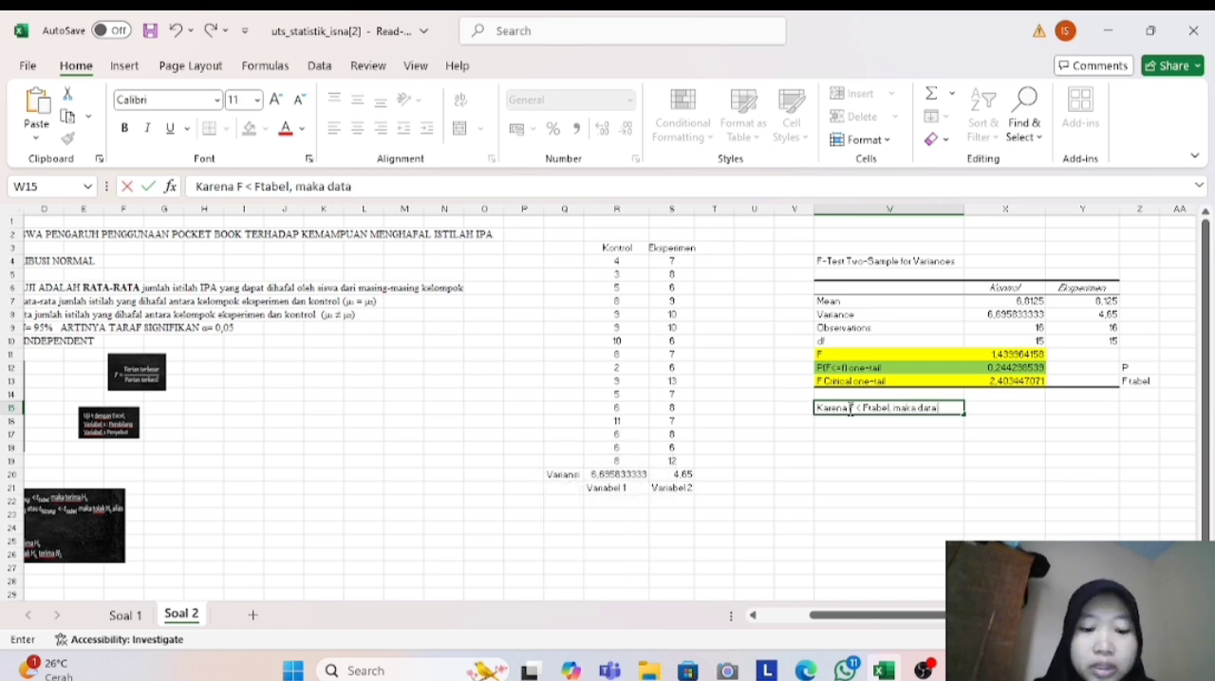
{"action": "type", "text": " homogrn"}
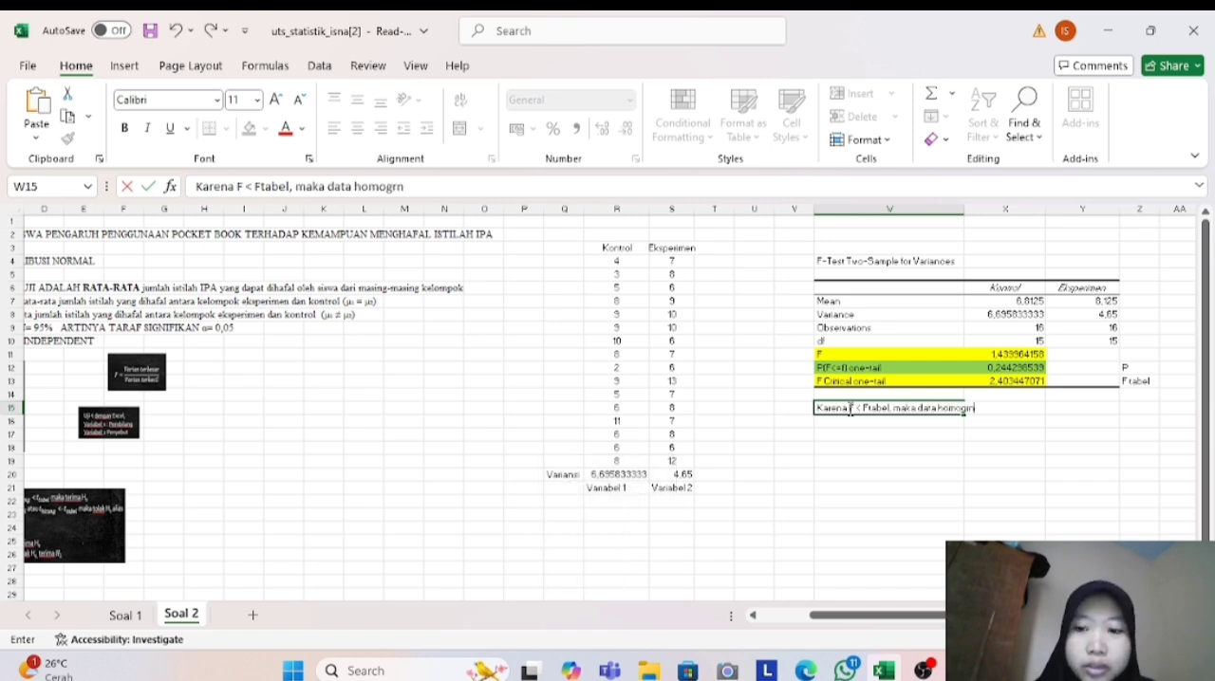
{"action": "key", "text": "BackSpace"}
{"action": "type", "text": "en"}
- Write the significance conclusion "Karena P >0,05, maka data homogen" in cell W16
{"action": "left_click", "coordinate": [823, 425]}
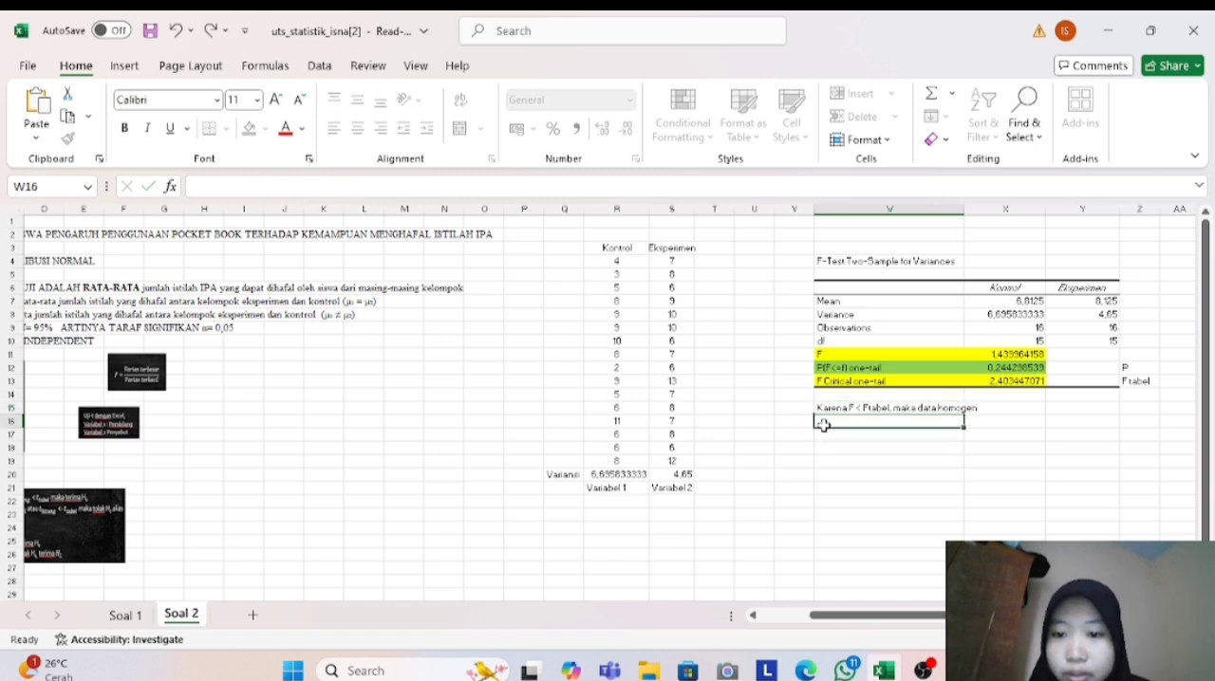
{"action": "key", "text": "Caps_Lock"}
{"action": "type", "text": "K"}
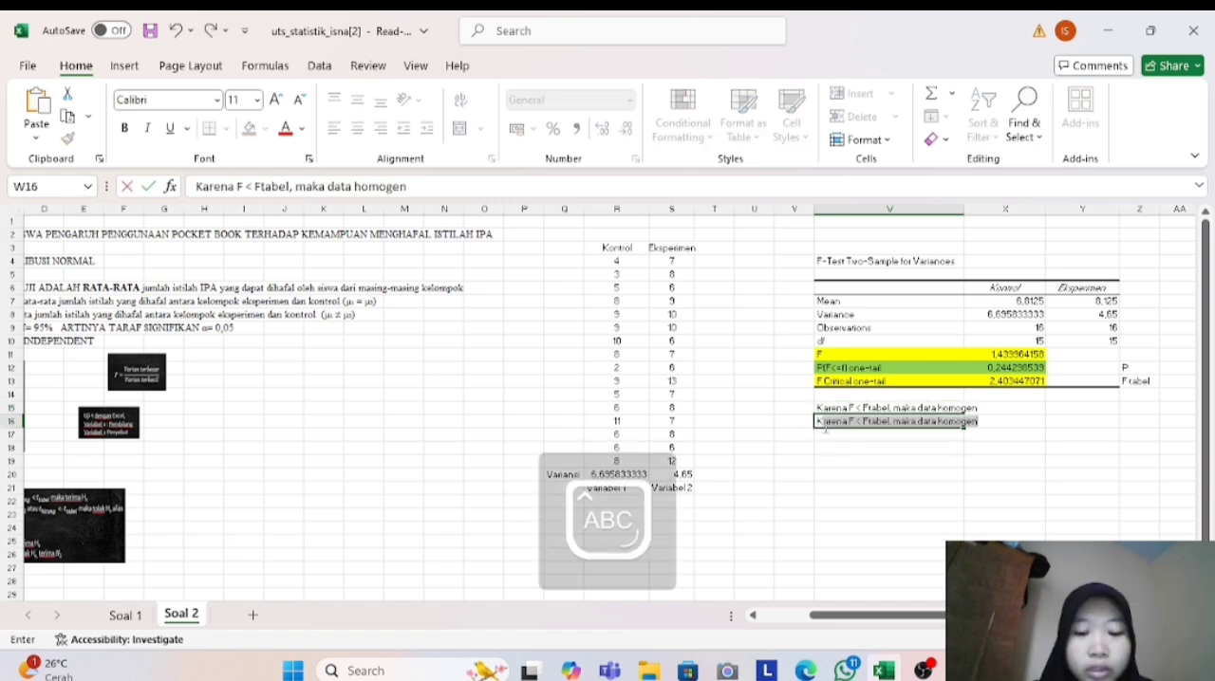
{"action": "key", "text": "Caps_Lock"}
{"action": "type", "text": "arena"}
{"action": "key", "text": "Caps_Lock"}
{"action": "type", "text": "P"}
{"action": "key", "text": "Caps_Lock"}
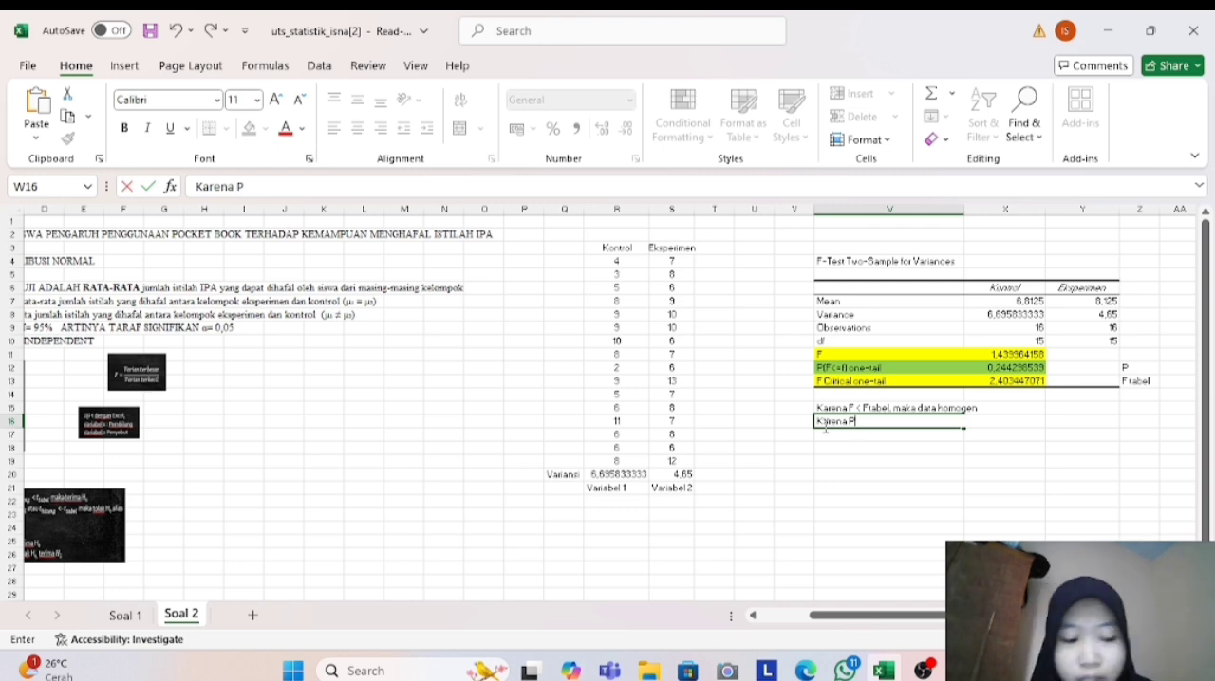
{"action": "type", "text": ">"}
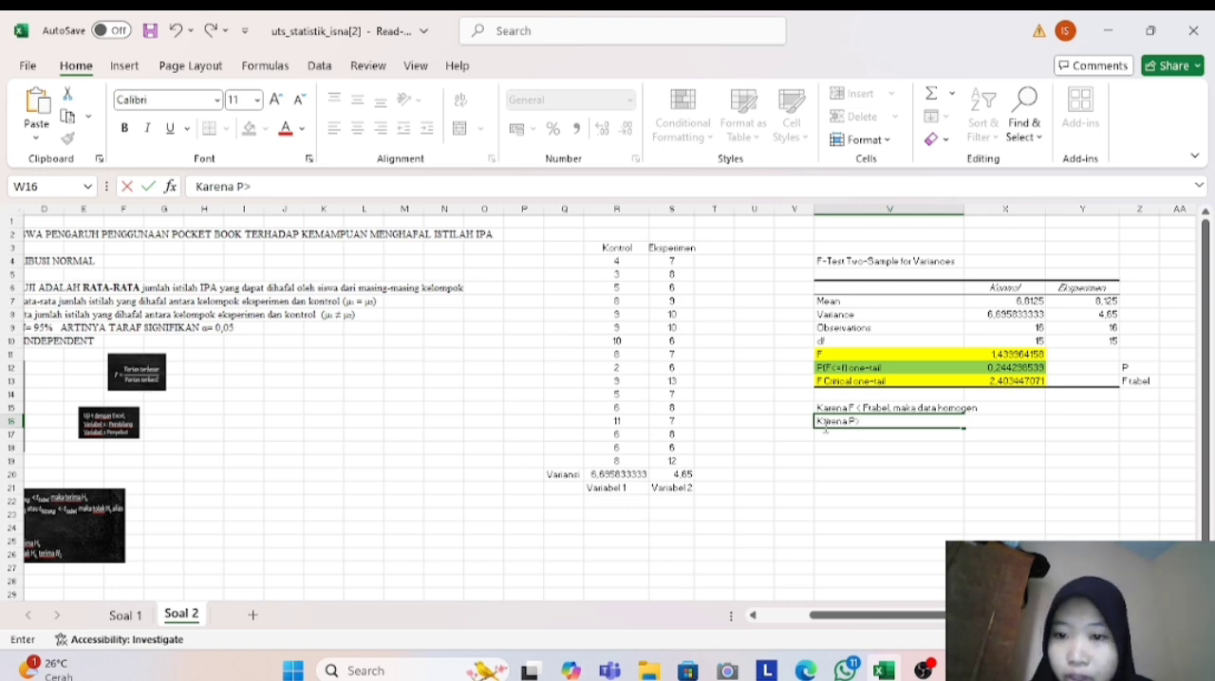
{"action": "key", "text": "BackSpace"}
{"action": "type", "text": "> 0,05, maka da"}
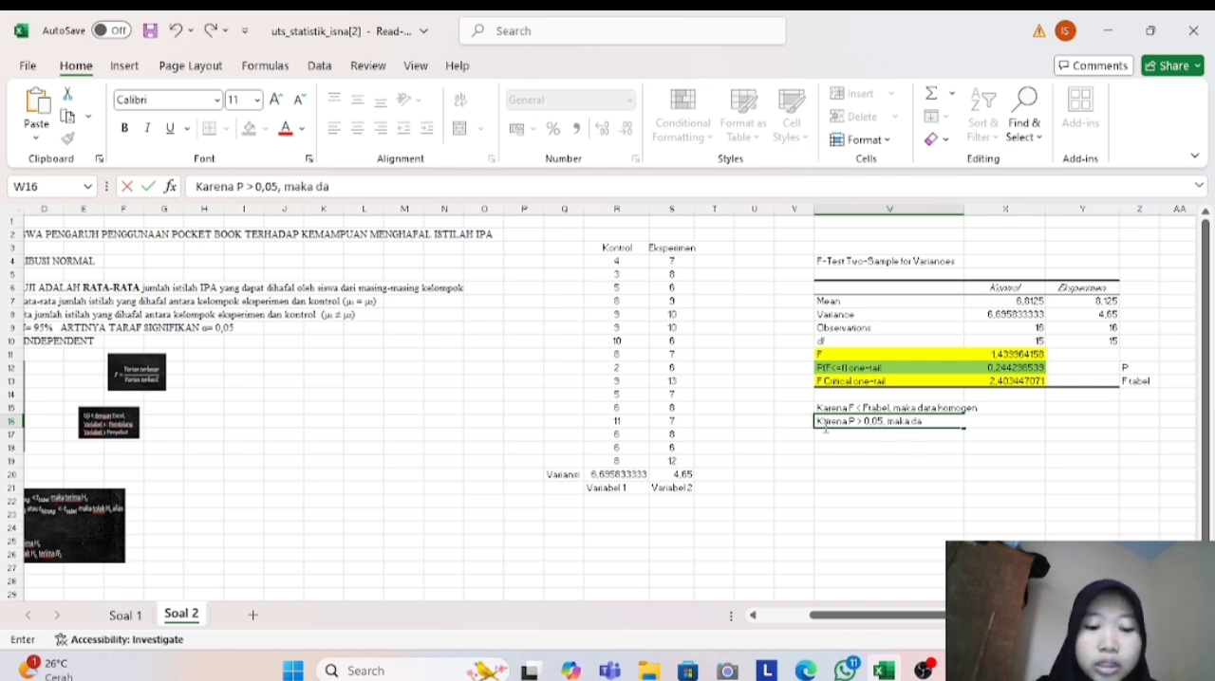
{"action": "type", "text": "ta homogen"}
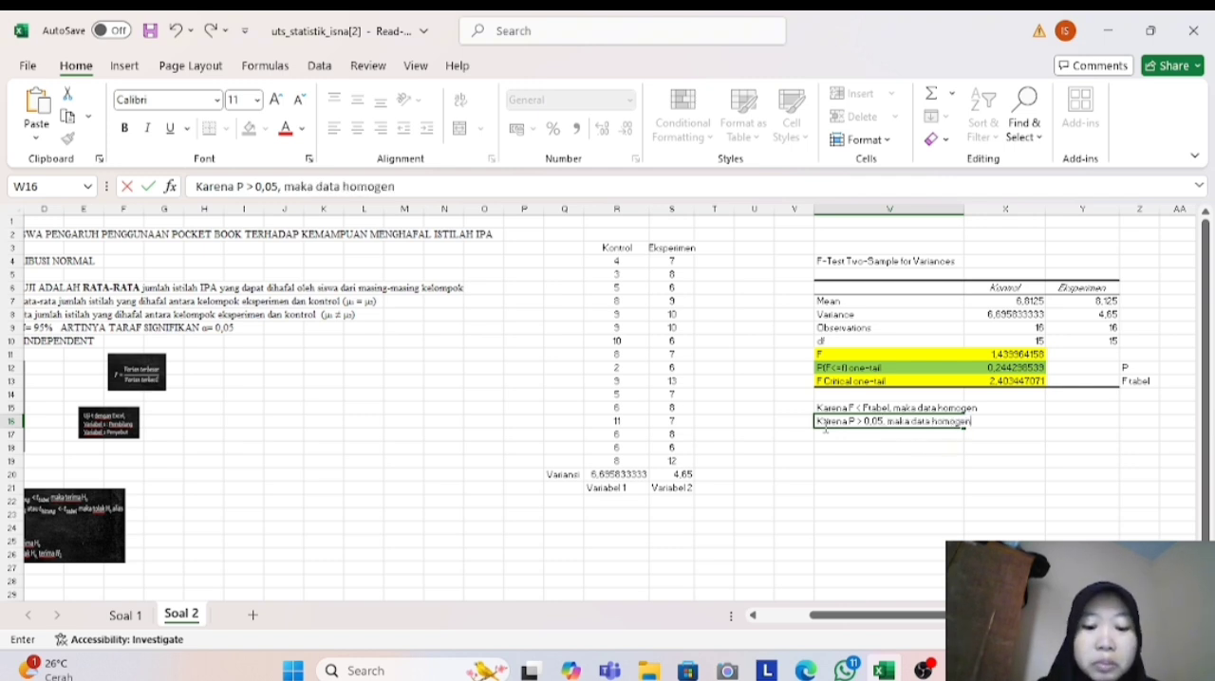
{"action": "left_click", "coordinate": [841, 452]}
- Start the data analysis tool t-Test: Two-Sample Assuming Equal Variances
{"action": "left_click", "coordinate": [846, 473]}
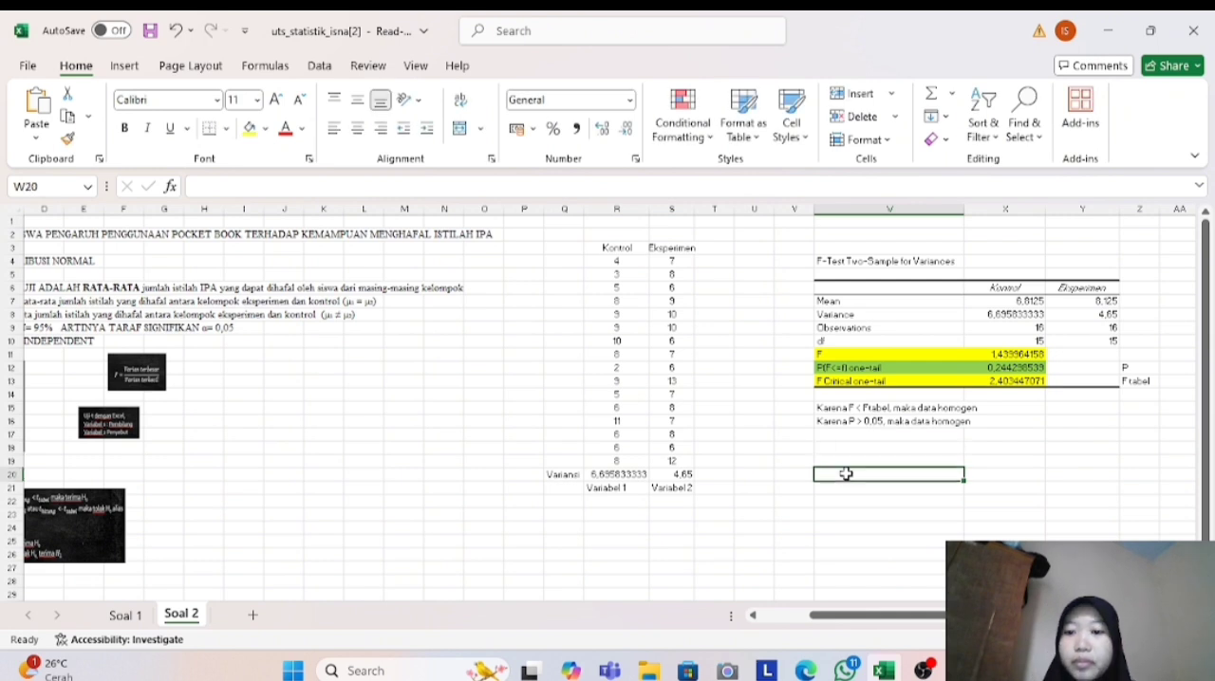
{"action": "left_click", "coordinate": [320, 68]}
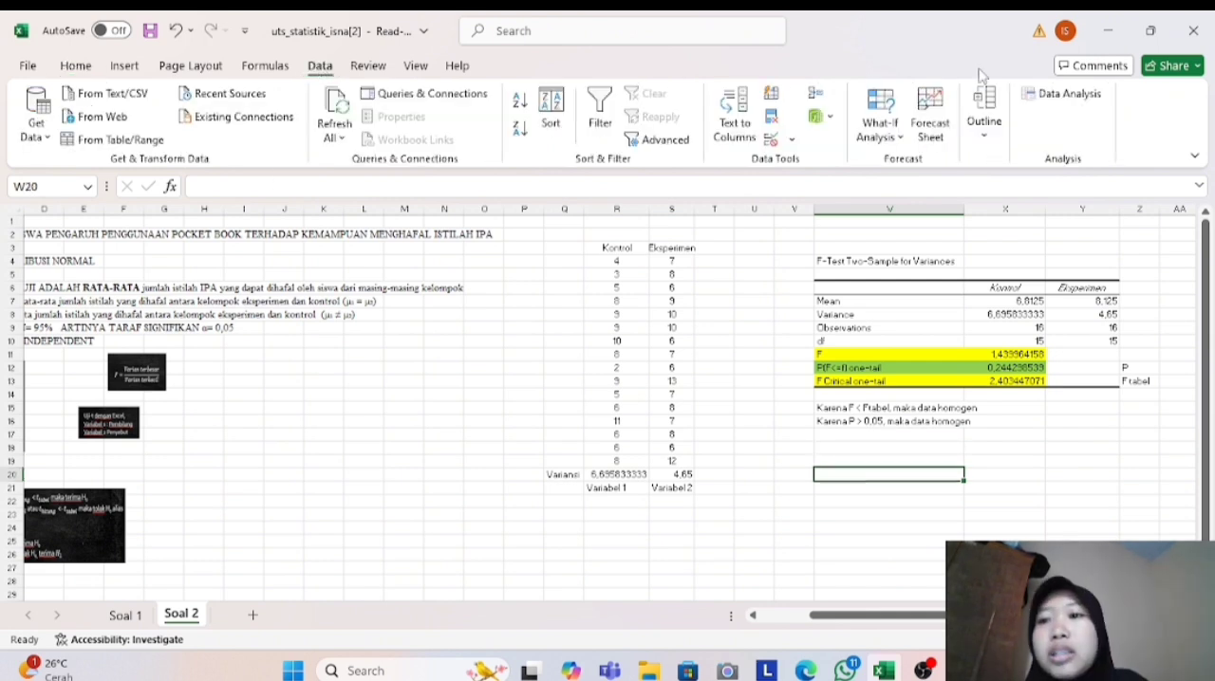
{"action": "left_click", "coordinate": [1053, 94]}
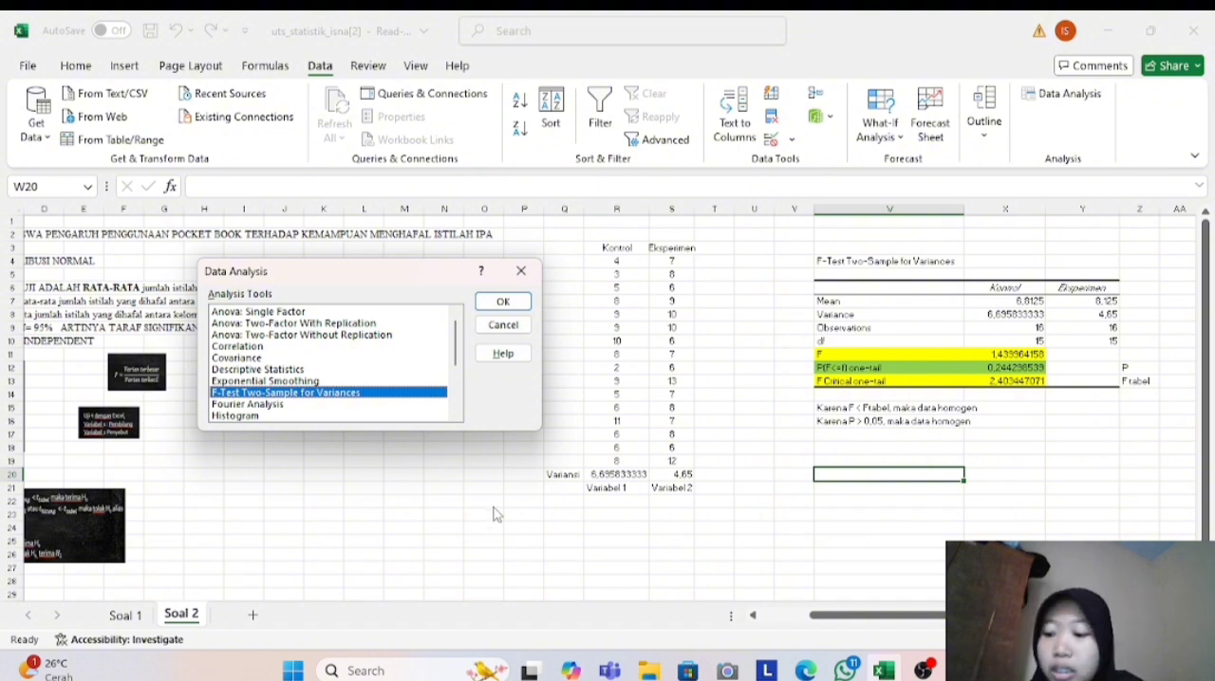
{"action": "left_click", "coordinate": [455, 414]}
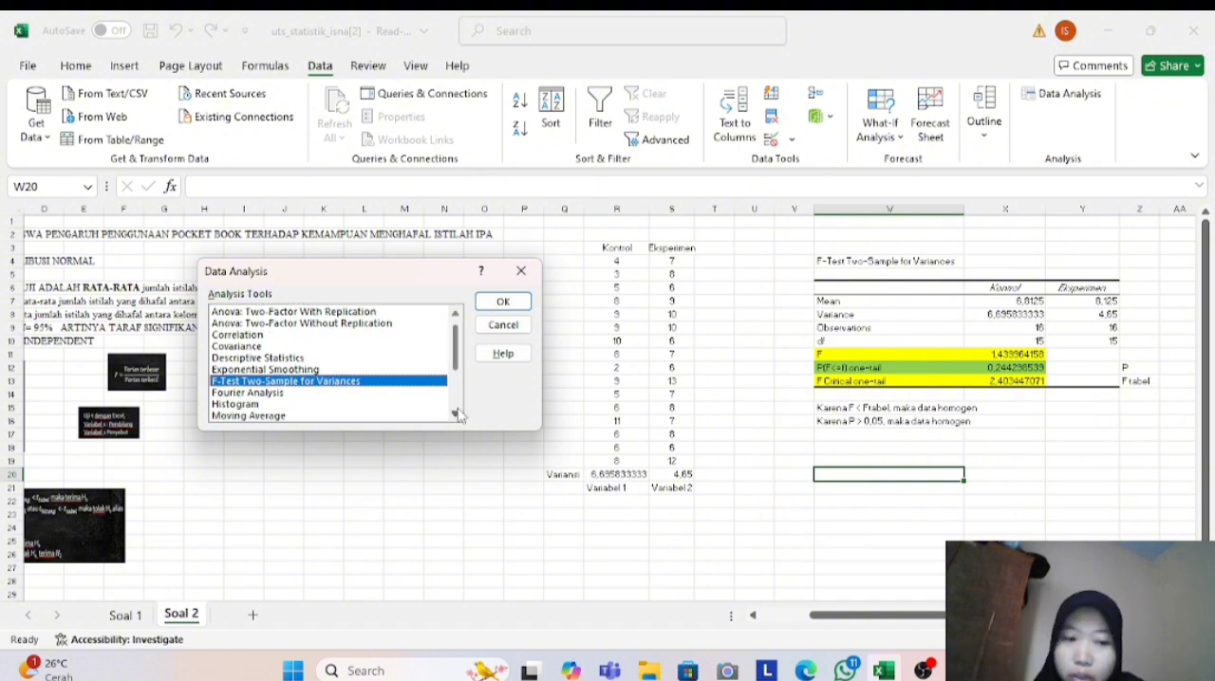
{"action": "left_click", "coordinate": [456, 413]}
{"action": "left_click", "coordinate": [455, 414]}
{"action": "left_click", "coordinate": [456, 414]}
{"action": "left_click", "coordinate": [456, 414]}
{"action": "left_click", "coordinate": [456, 414]}
{"action": "left_click", "coordinate": [456, 414]}
{"action": "left_click", "coordinate": [456, 414]}
{"action": "left_click", "coordinate": [456, 414]}
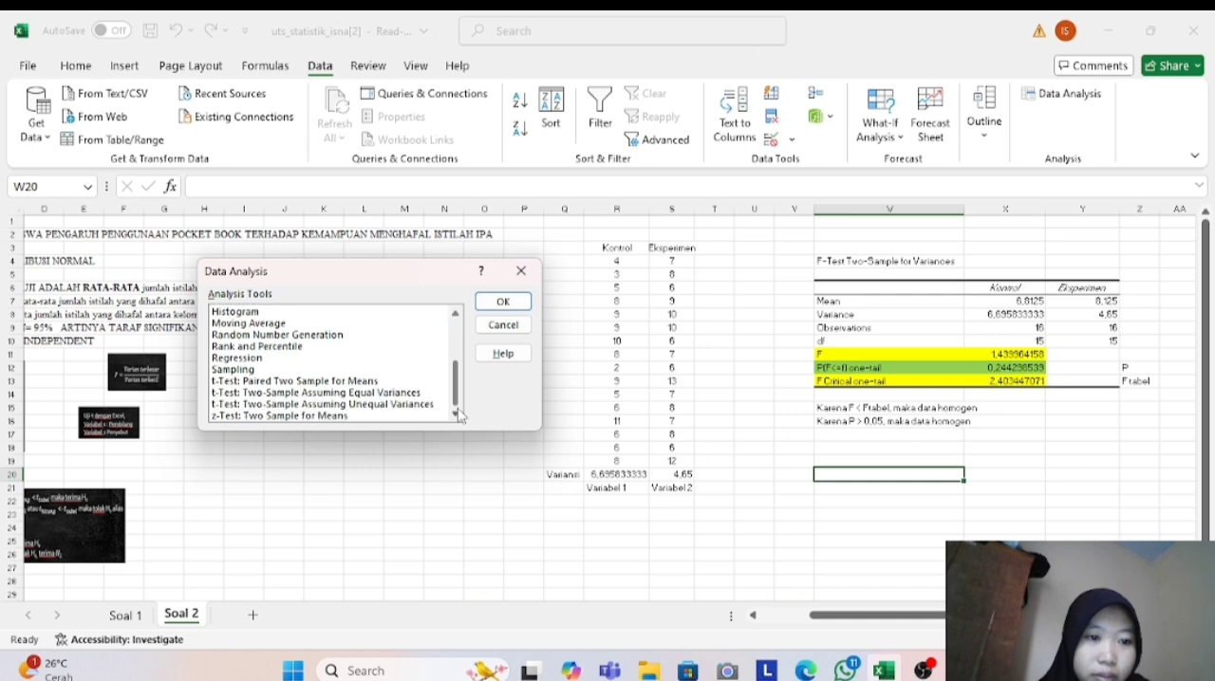
{"action": "left_click", "coordinate": [410, 393]}
{"action": "left_click", "coordinate": [517, 302]}
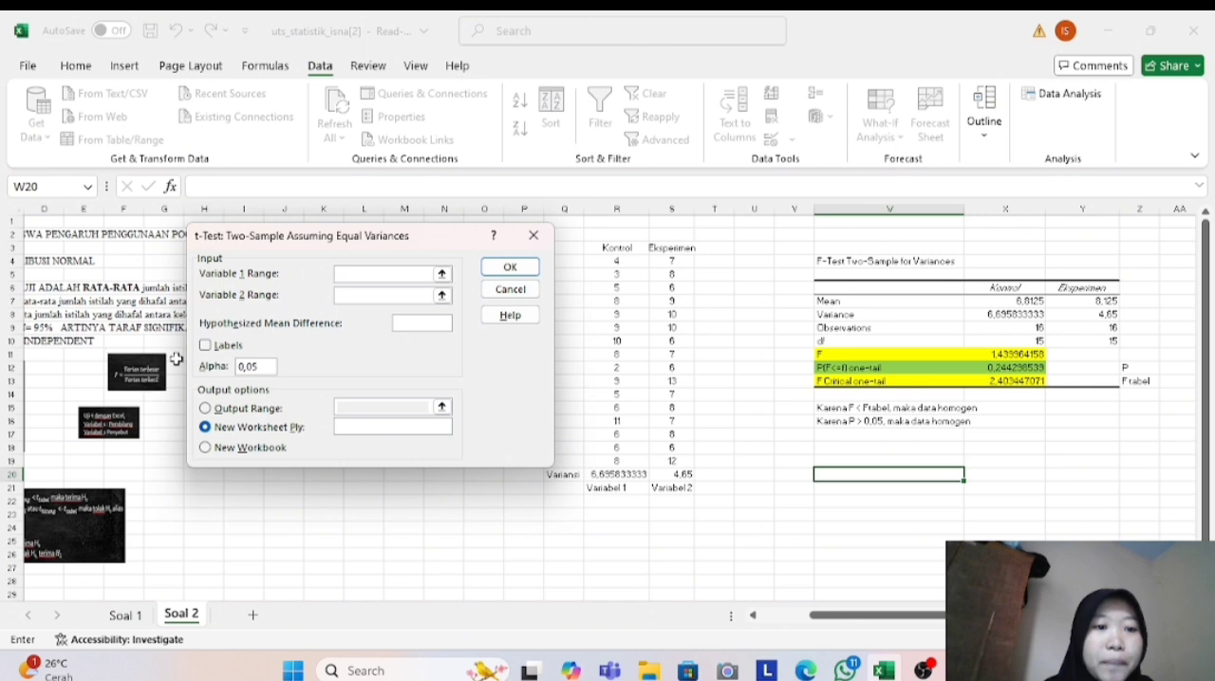
- Set the t-test's variable 1 range to R3:R19 and variable 2 range to S3:S19, with labels included and output sent to a range
{"action": "left_click", "coordinate": [205, 347]}
{"action": "left_click", "coordinate": [206, 408]}
{"action": "left_click", "coordinate": [362, 269]}
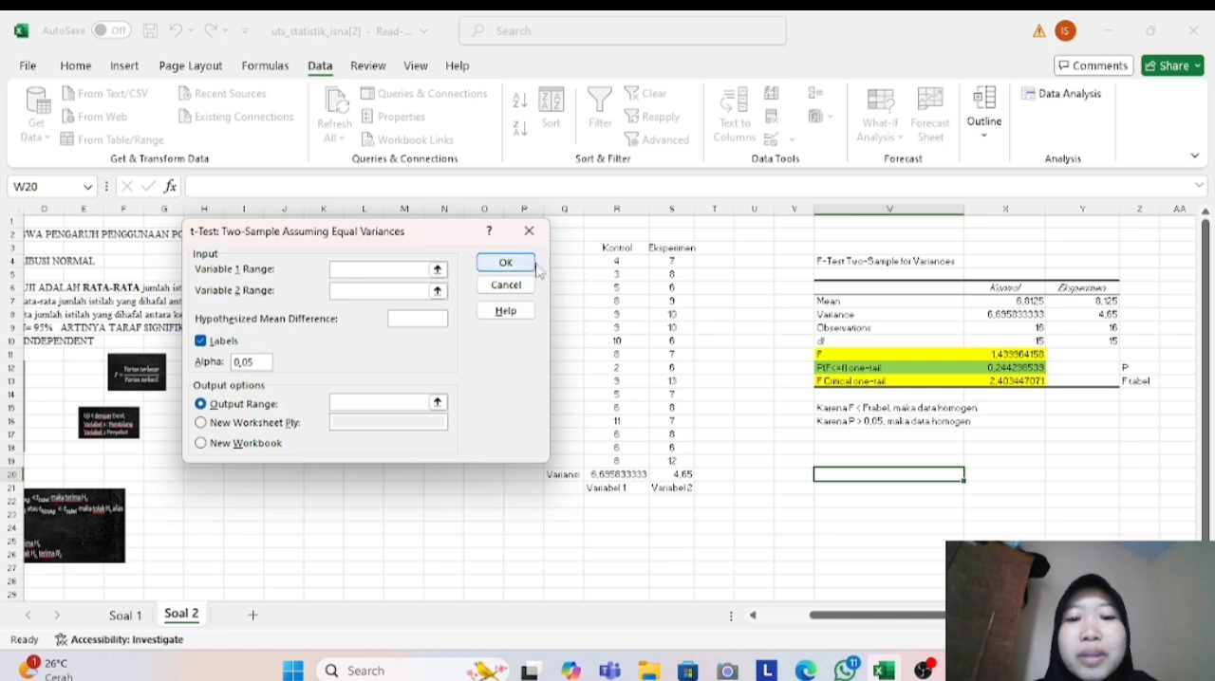
{"action": "left_click", "coordinate": [615, 249]}
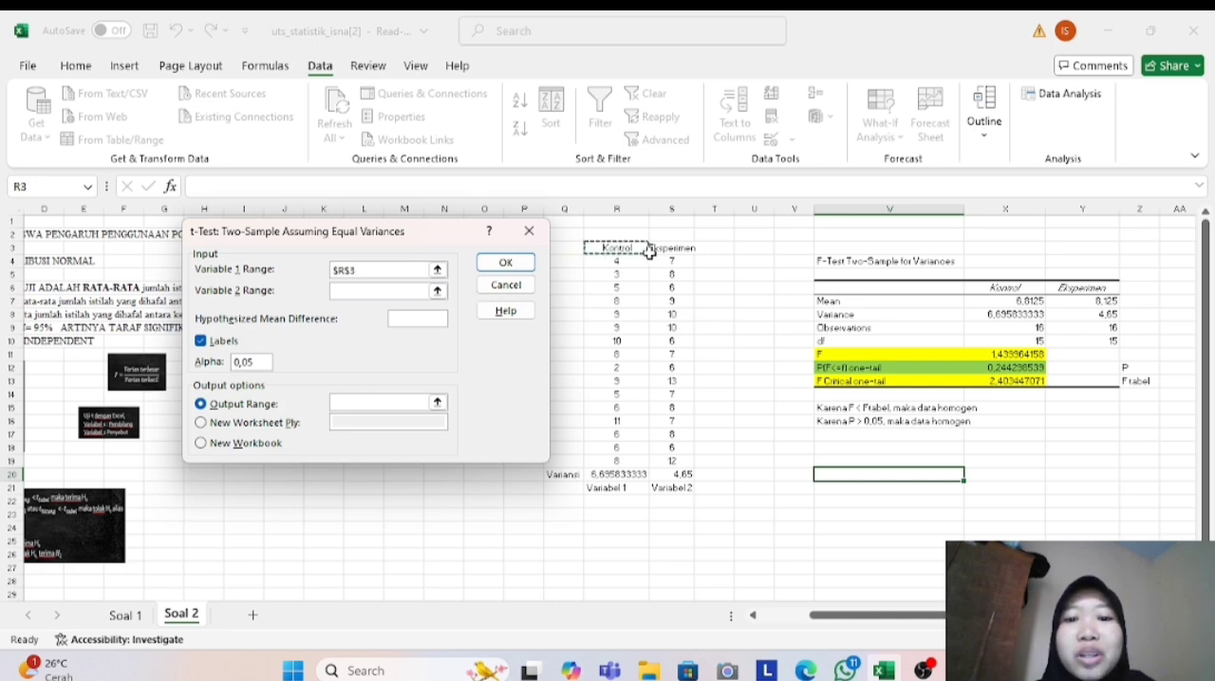
{"action": "left_click_drag", "start_coordinate": [642, 248], "coordinate": [641, 459]}
{"action": "left_click", "coordinate": [397, 291]}
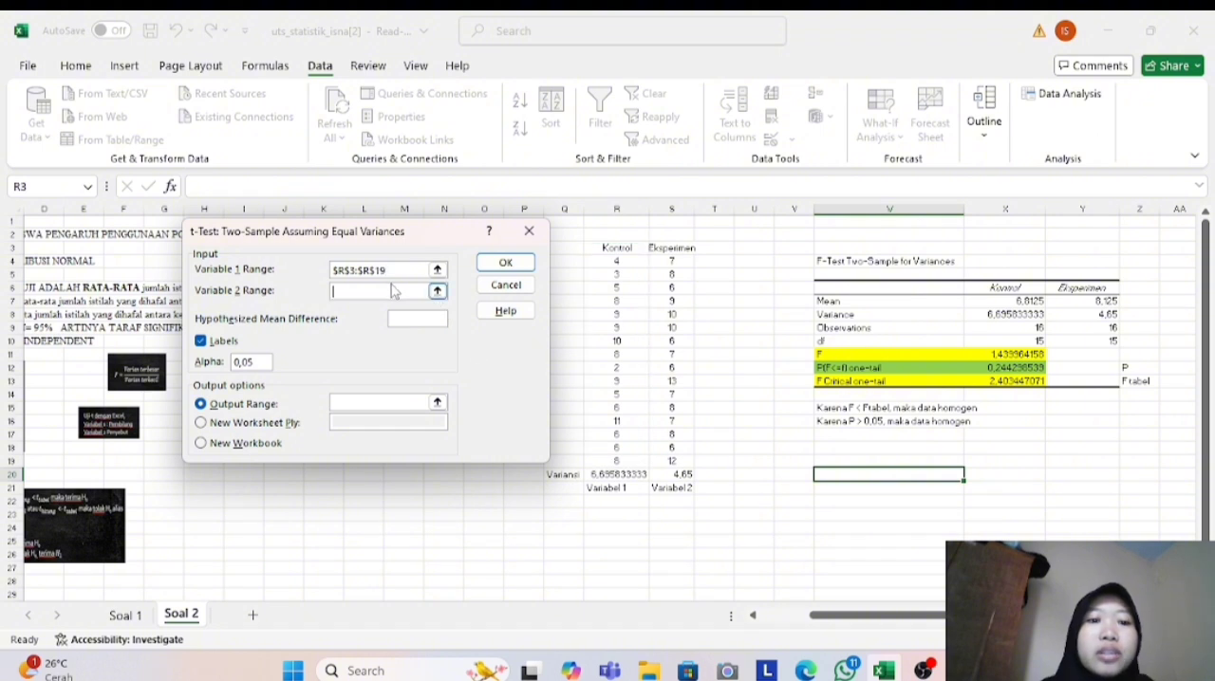
{"action": "left_click", "coordinate": [677, 249]}
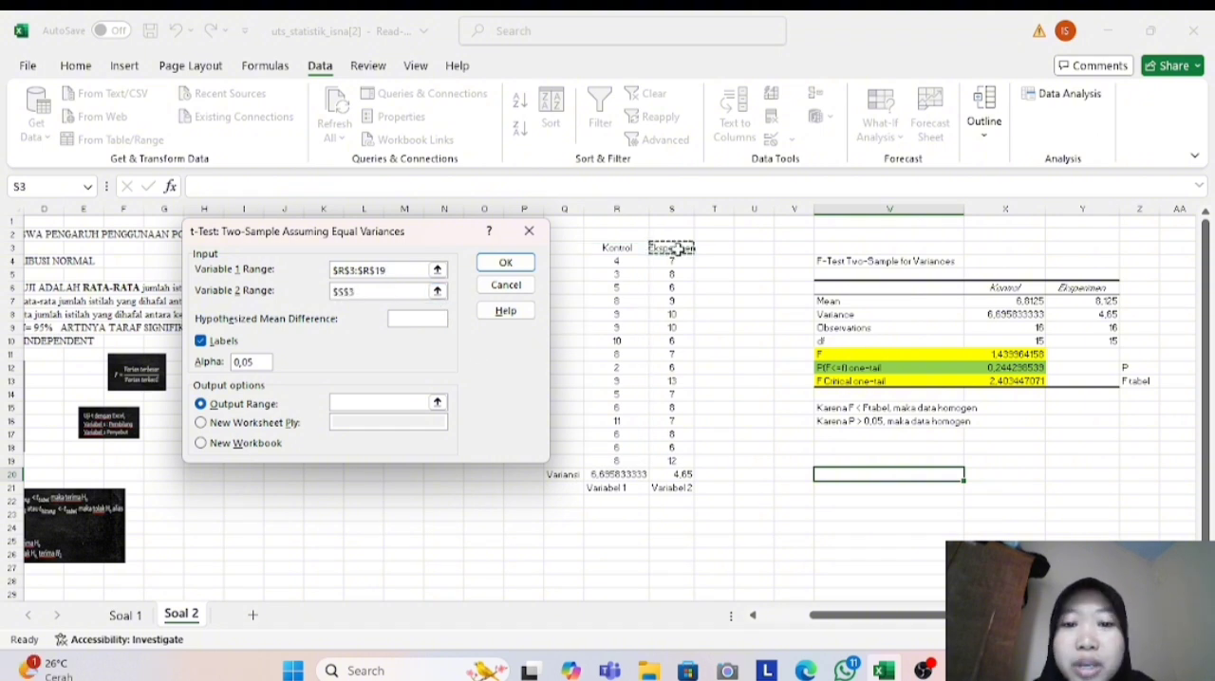
{"action": "left_click_drag", "start_coordinate": [677, 248], "coordinate": [681, 462]}
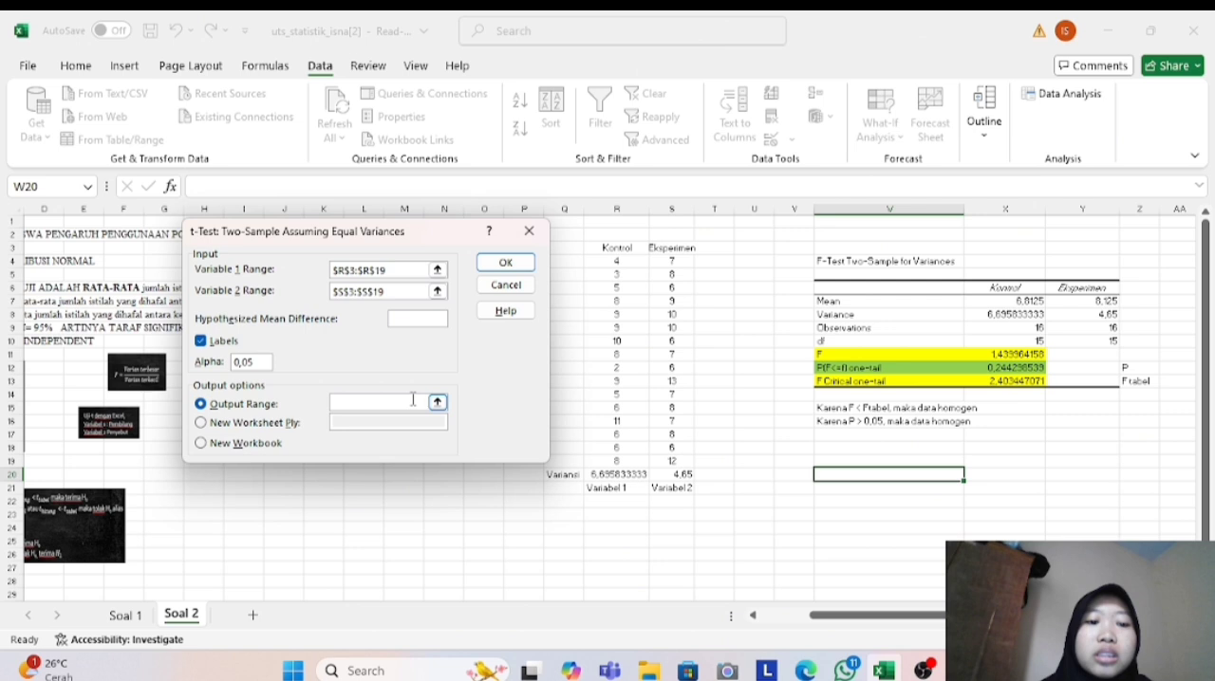
- Set the t-test's output range to cell W21 and run the test
{"action": "scroll", "coordinate": [855, 523], "scroll_direction": "down", "scroll_amount": 1}
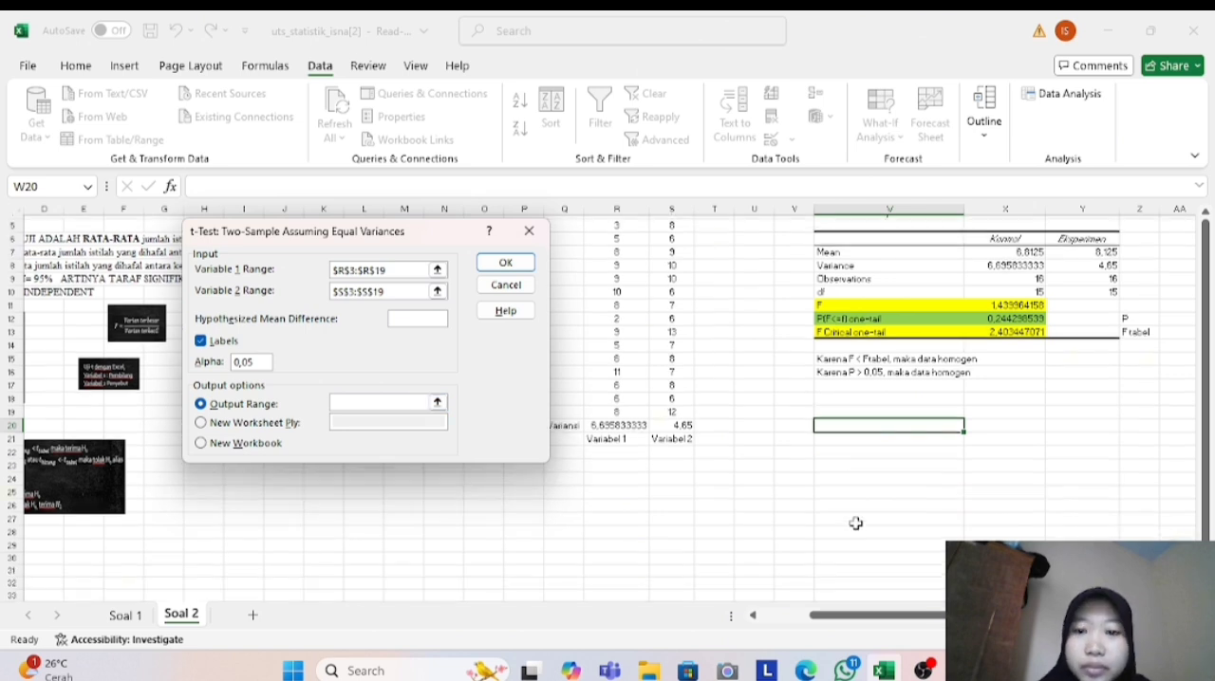
{"action": "scroll", "coordinate": [855, 523], "scroll_direction": "down", "scroll_amount": 1}
{"action": "left_click", "coordinate": [841, 412]}
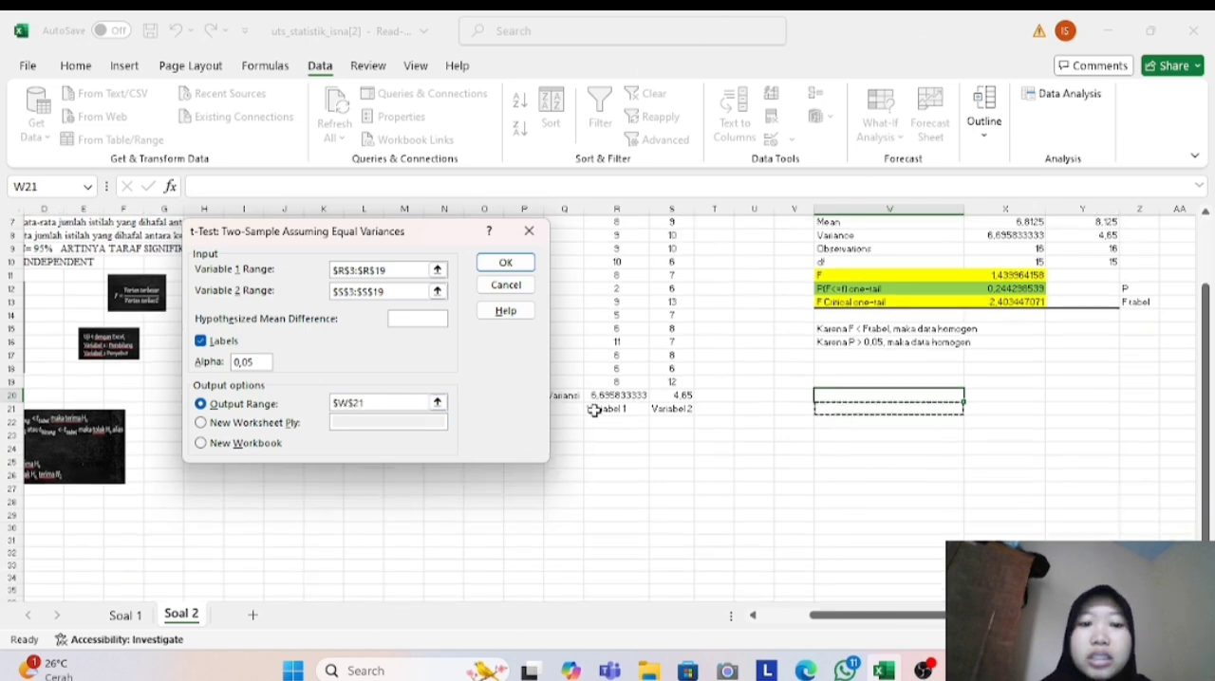
{"action": "left_click", "coordinate": [509, 264]}
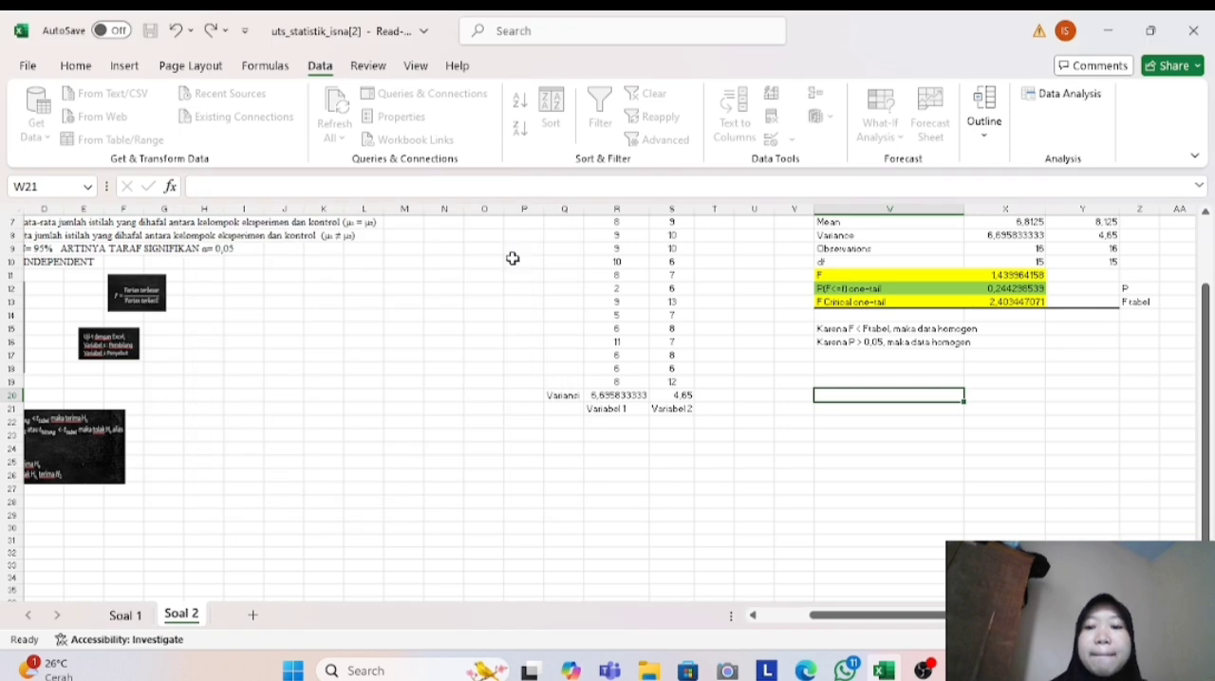
- Highlight the t Stat label and its value in the t-test output, cells W30 and X30, with yellow fill
{"action": "scroll", "coordinate": [978, 342], "scroll_direction": "down", "scroll_amount": 2}
{"action": "scroll", "coordinate": [978, 342], "scroll_direction": "right", "scroll_amount": 1}
{"action": "left_click", "coordinate": [1139, 368]}
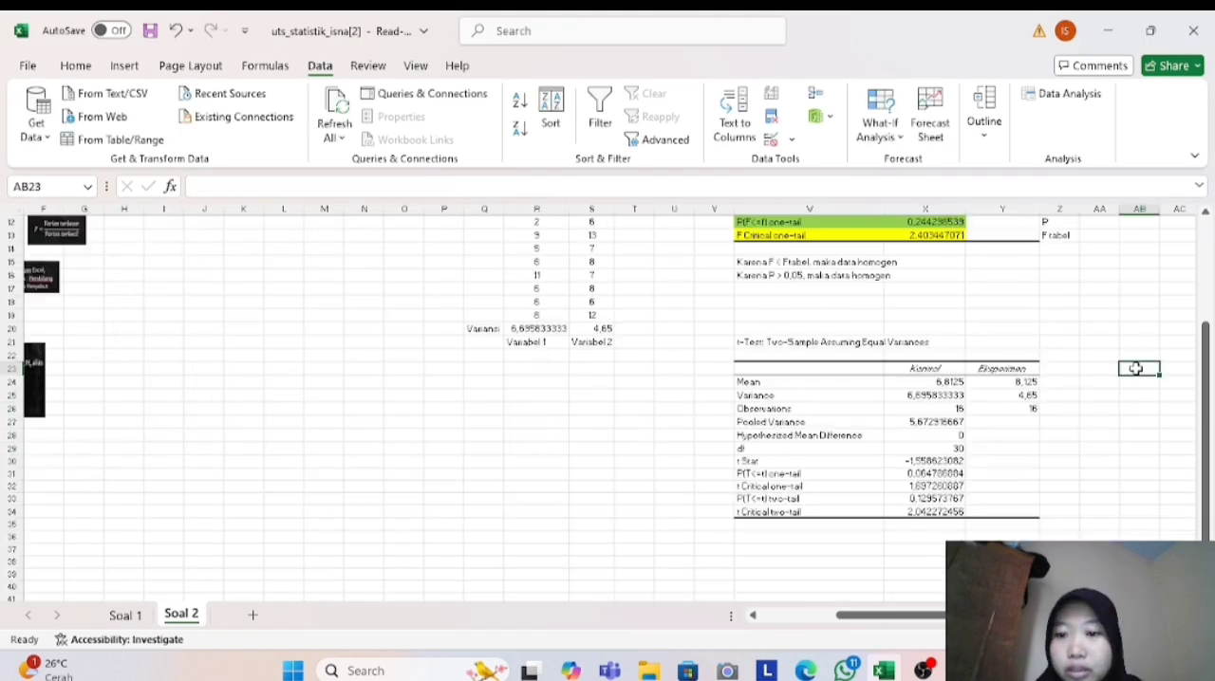
{"action": "left_click", "coordinate": [809, 461]}
{"action": "left_click", "coordinate": [75, 65]}
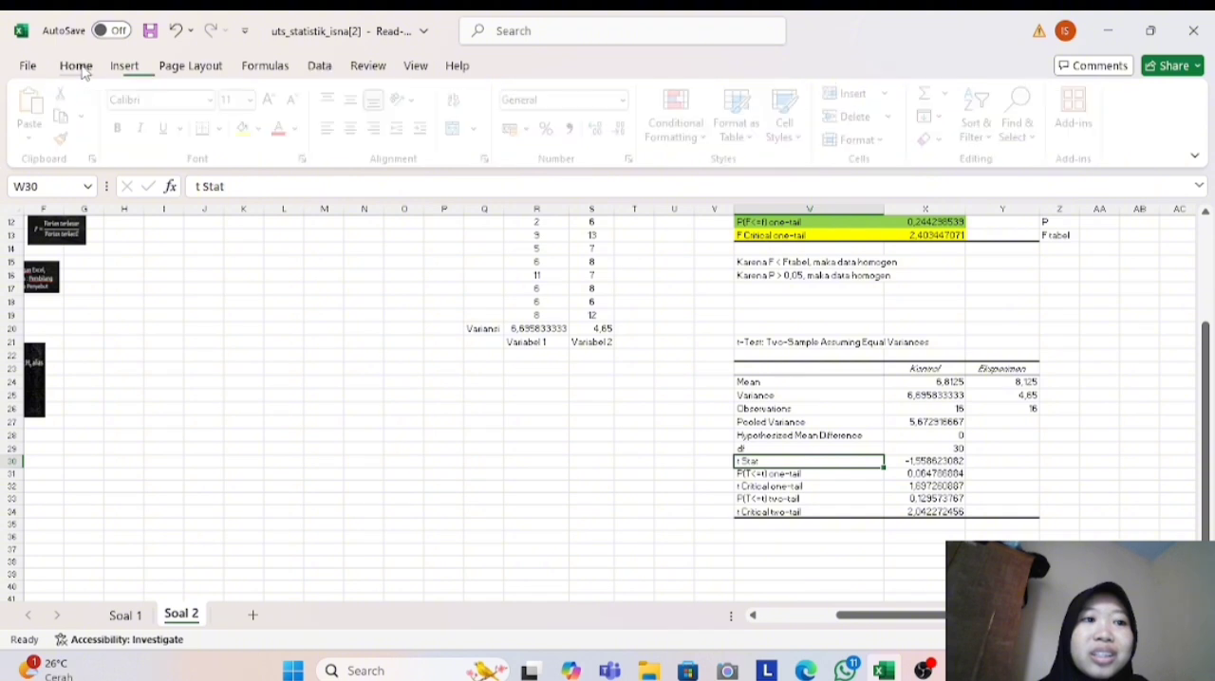
{"action": "left_click", "coordinate": [250, 130]}
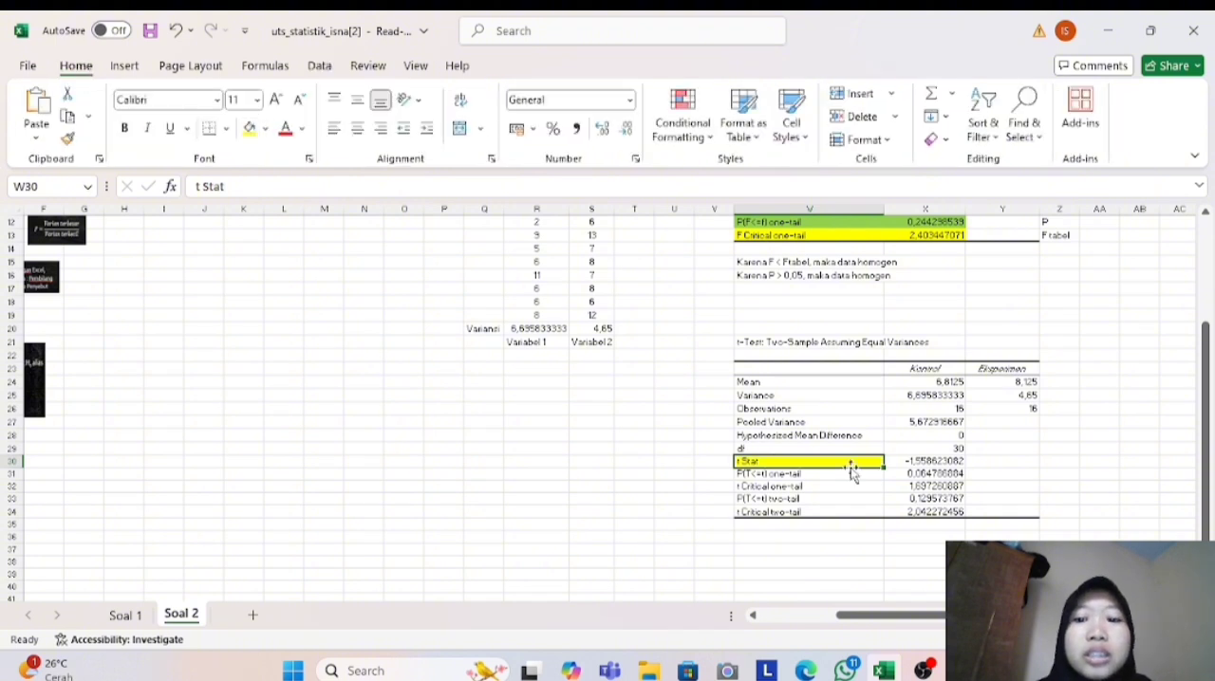
{"action": "left_click", "coordinate": [914, 465]}
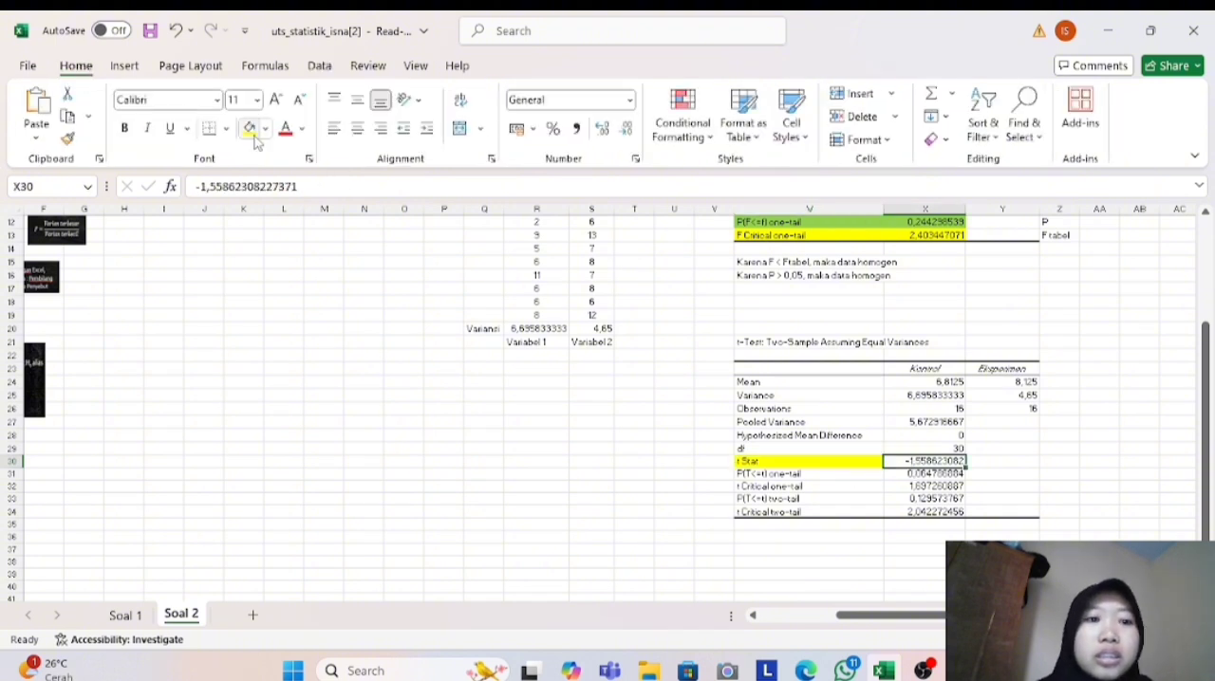
- Label the t Stat row "T hitung" in cell Z30
{"action": "left_click", "coordinate": [1069, 461]}
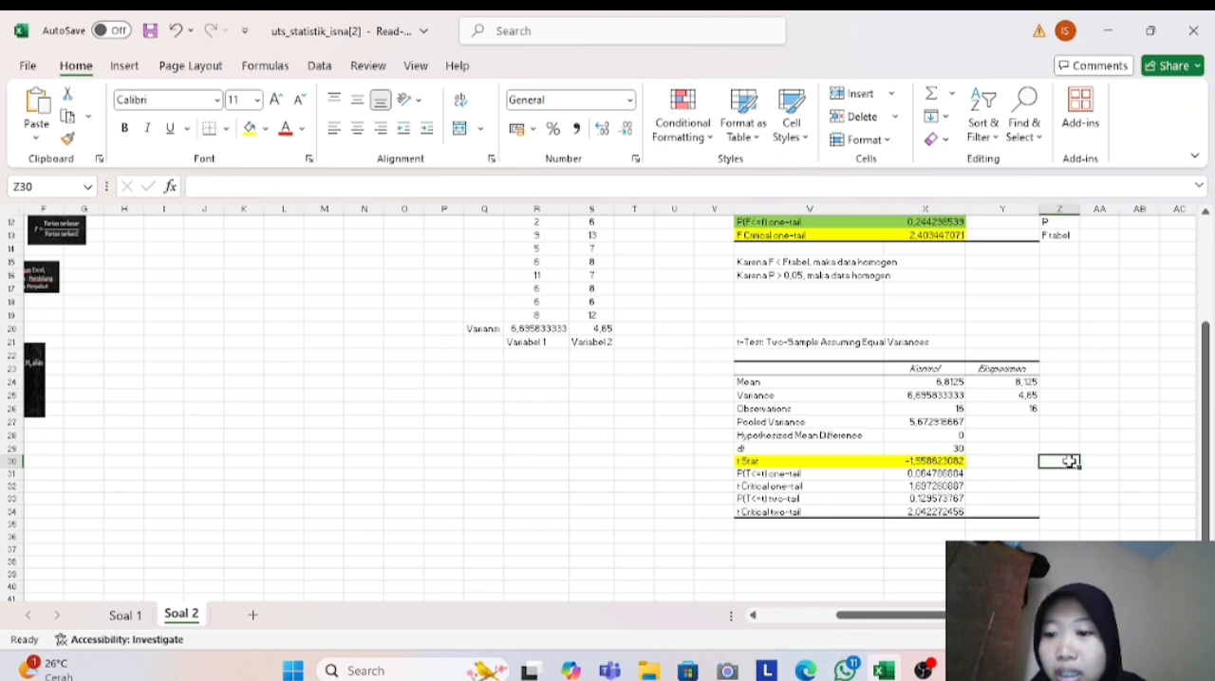
{"action": "key", "text": "Caps_Lock"}
{"action": "type", "text": "T"}
{"action": "key", "text": "Caps_Lock"}
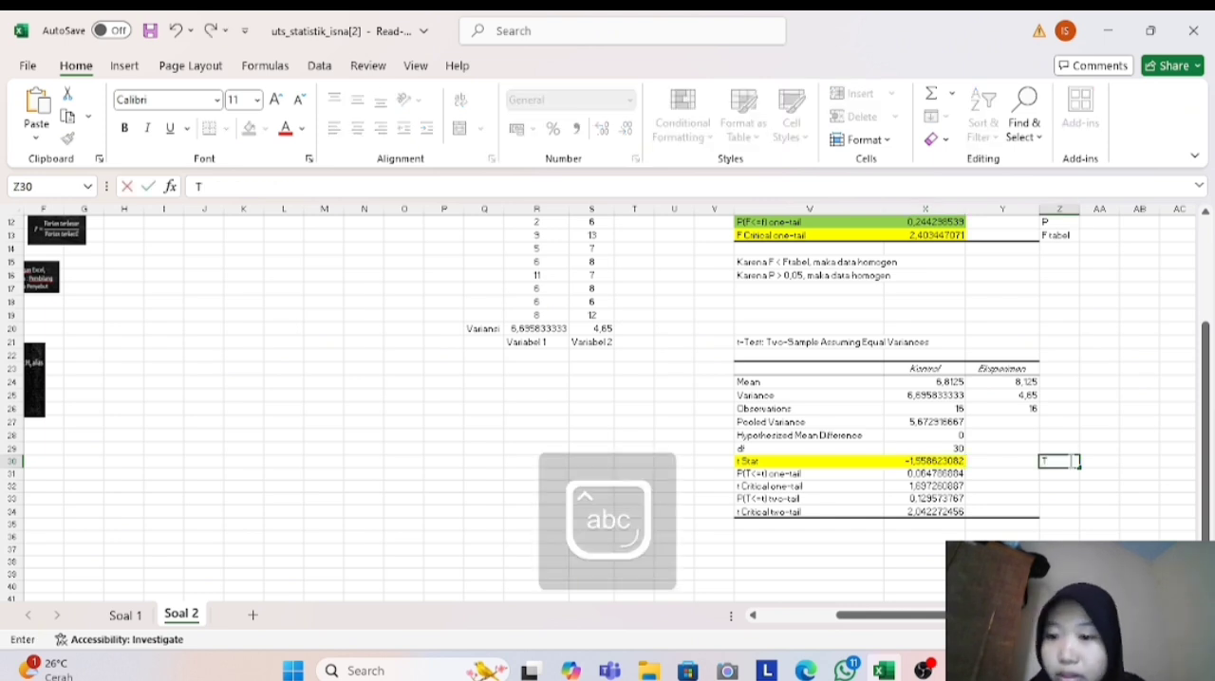
{"action": "key", "text": "BackSpace"}
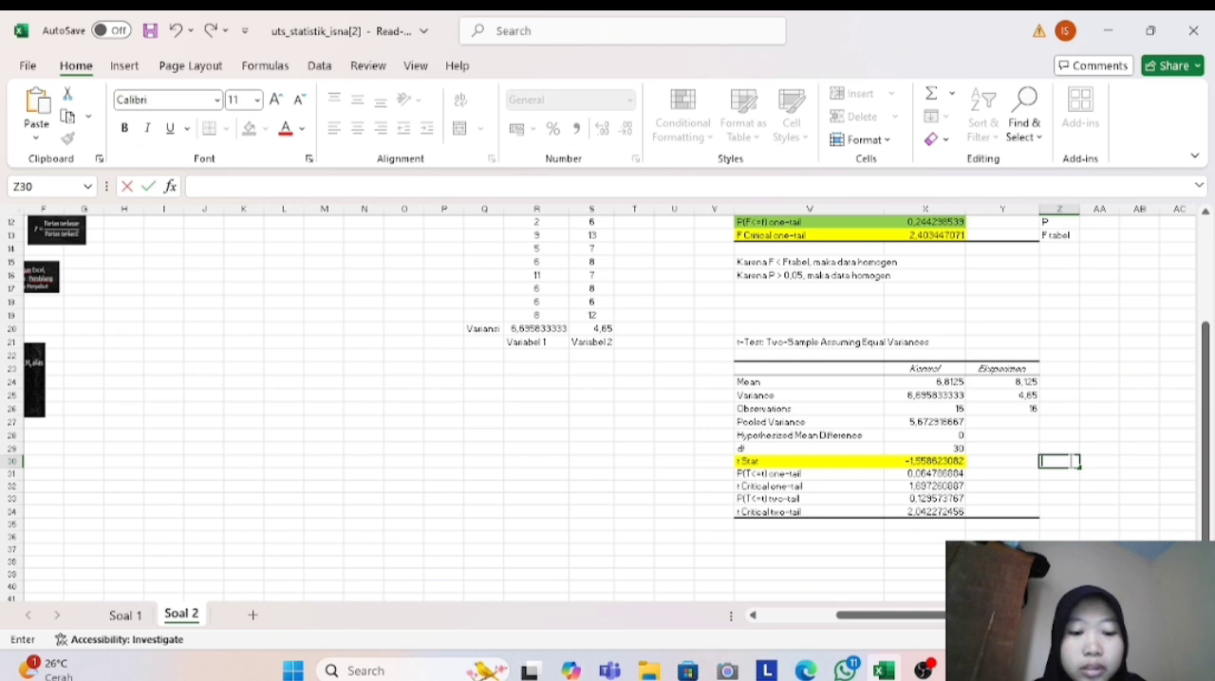
{"action": "key", "text": "Caps_Lock"}
{"action": "type", "text": "T"}
{"action": "key", "text": "Caps_Lock"}
{"action": "type", "text": "hitung"}
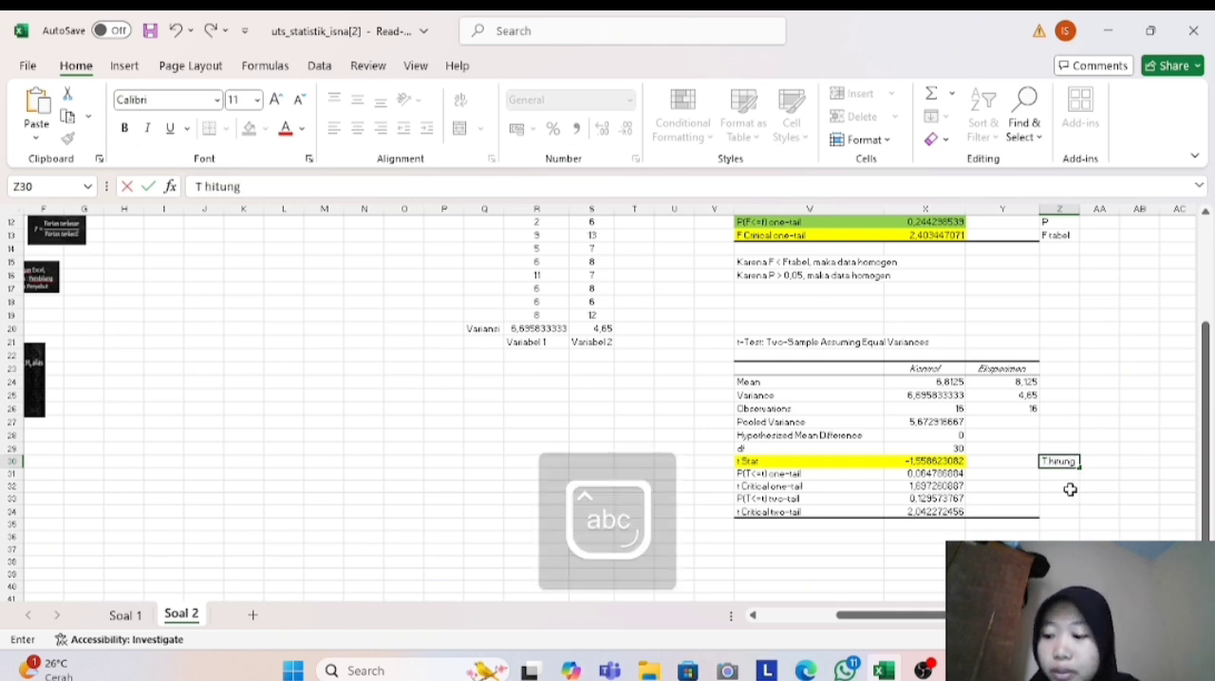
- Fill the P(T<=t) two-tail label and value in green and label that row "P" in cell Z33
{"action": "left_click", "coordinate": [751, 497]}
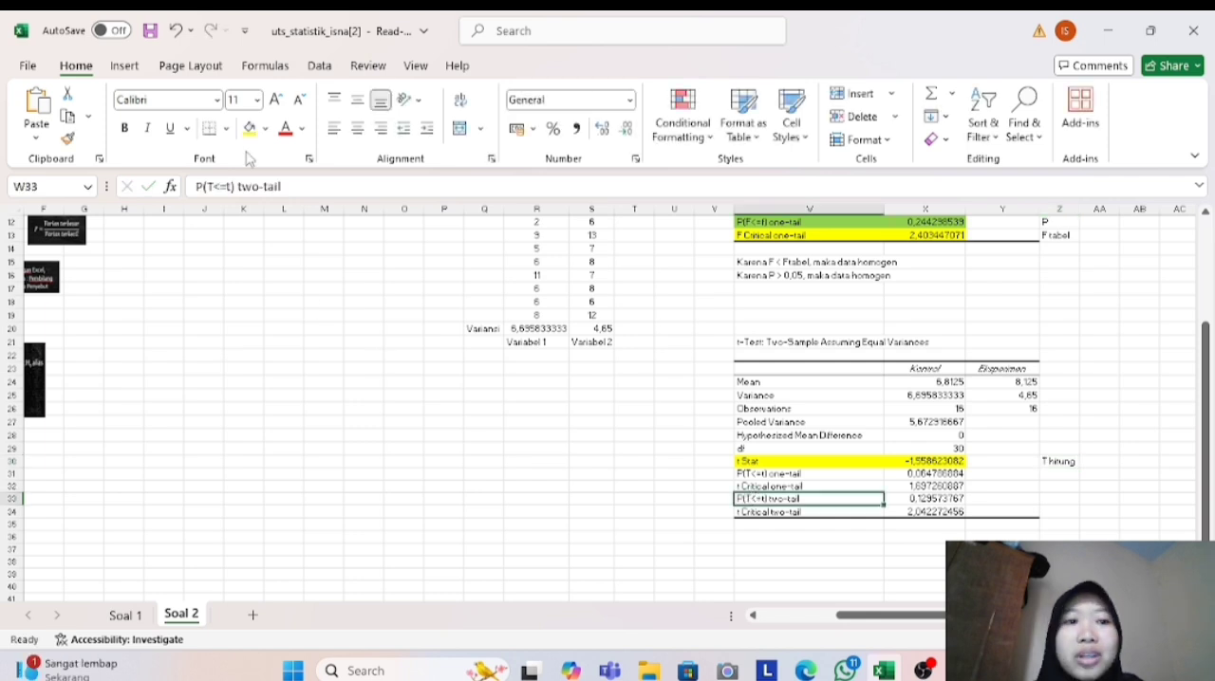
{"action": "left_click", "coordinate": [265, 129]}
{"action": "left_click", "coordinate": [351, 399]}
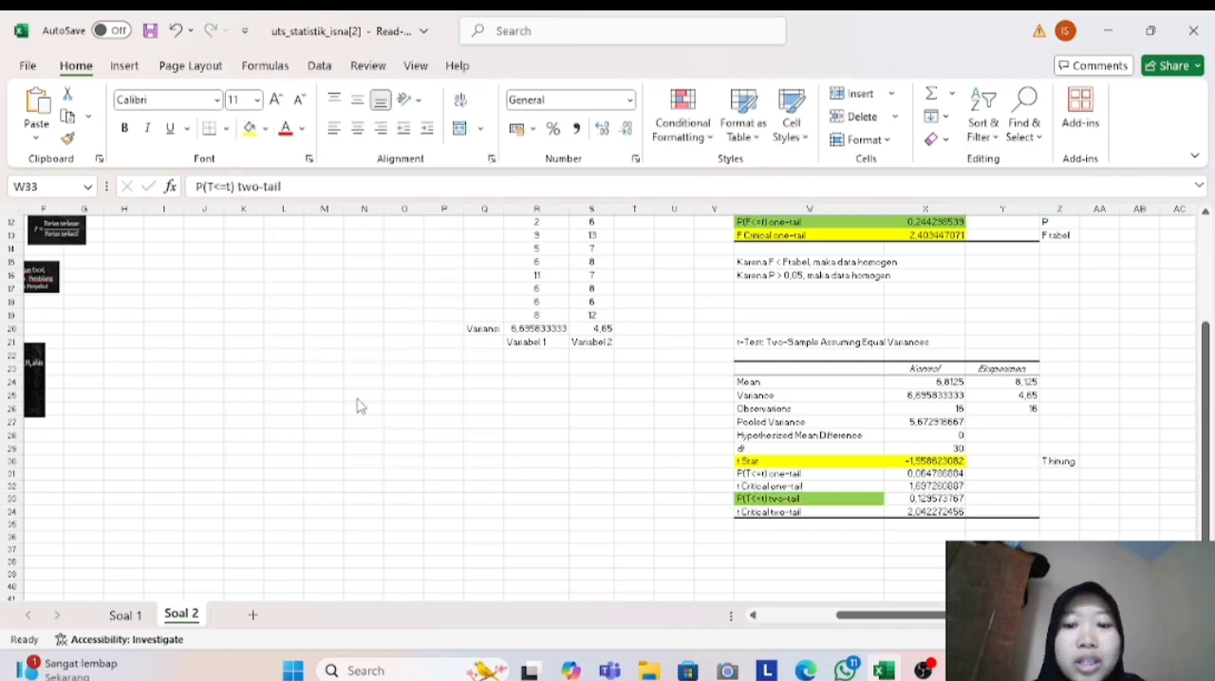
{"action": "left_click", "coordinate": [946, 499]}
{"action": "left_click", "coordinate": [250, 129]}
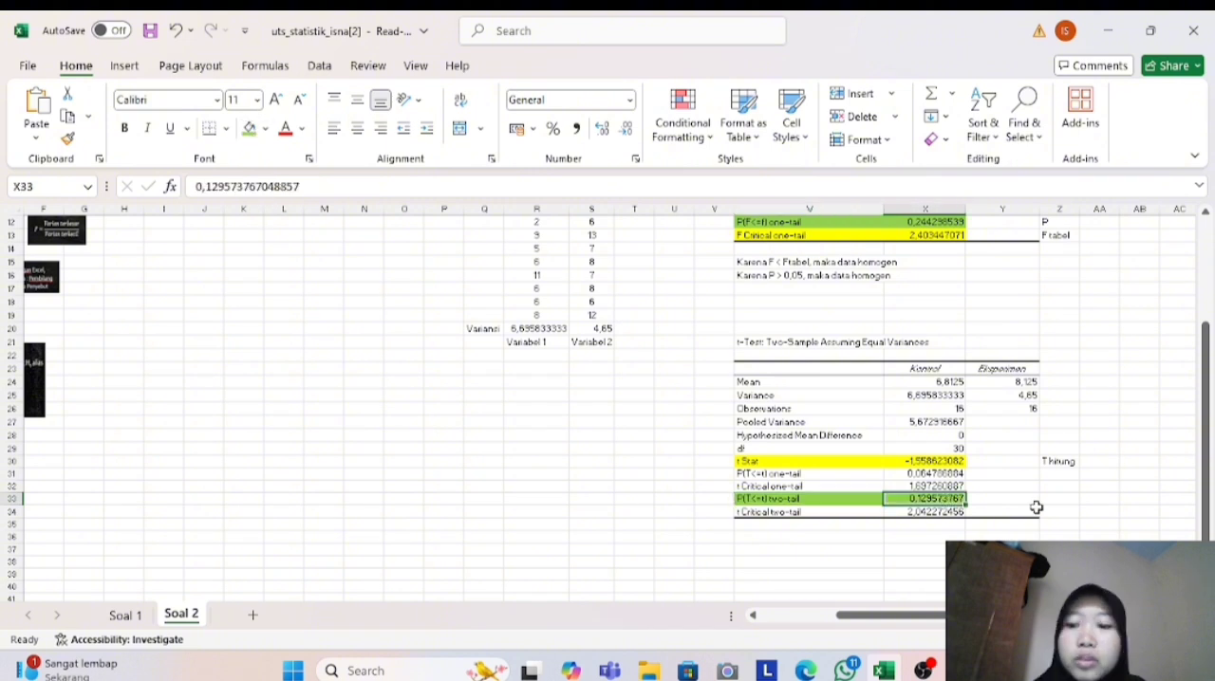
{"action": "left_click", "coordinate": [1052, 500]}
{"action": "key", "text": "Caps_Lock"}
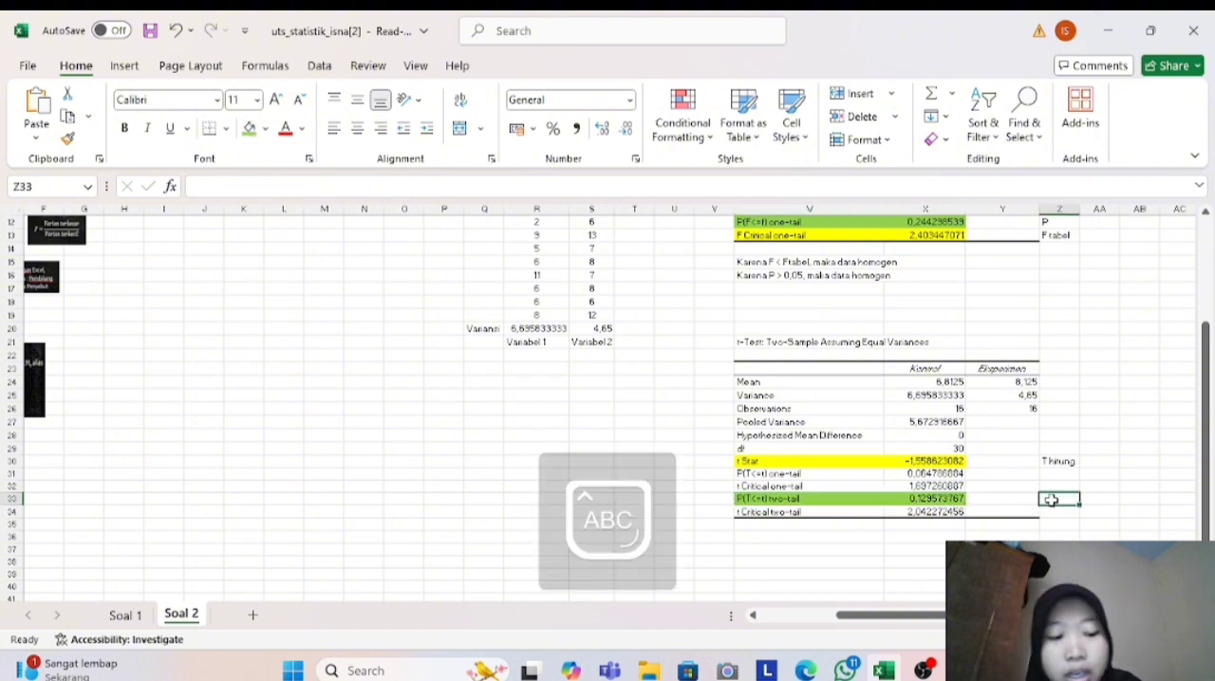
{"action": "type", "text": "P"}
- Highlight the t Critical two-tail label and value, cells W34 and X34, with yellow fill
{"action": "left_click", "coordinate": [805, 514]}
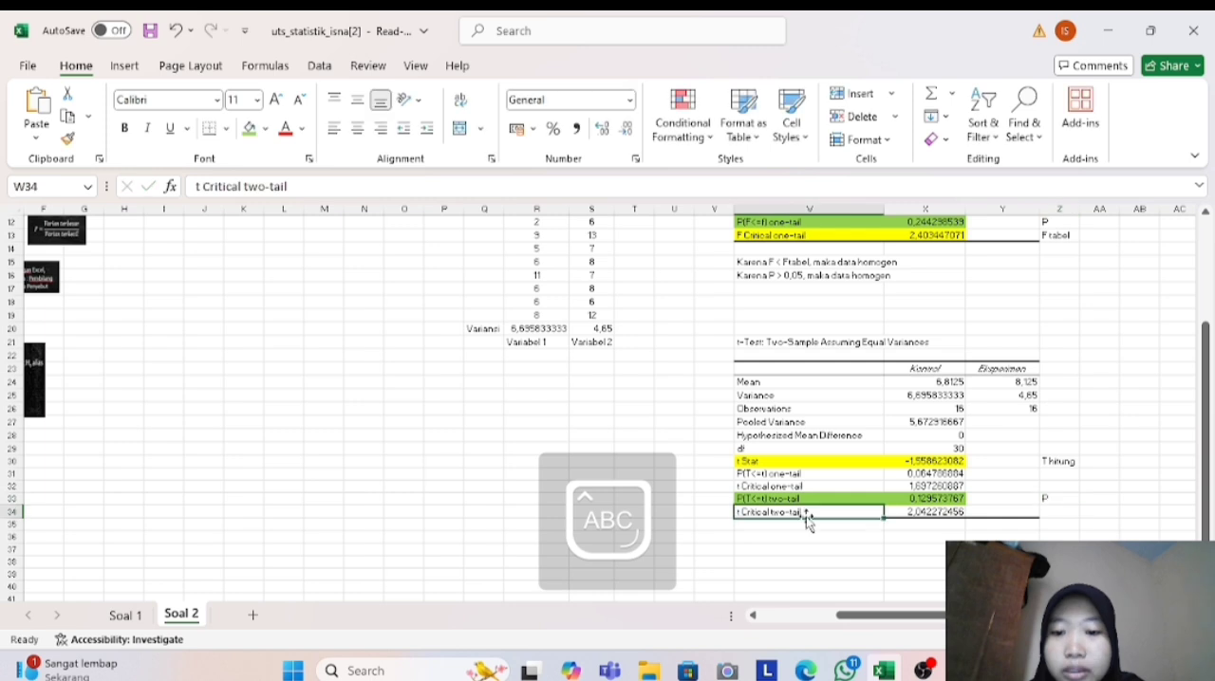
{"action": "left_click", "coordinate": [267, 130]}
{"action": "left_click", "coordinate": [323, 394]}
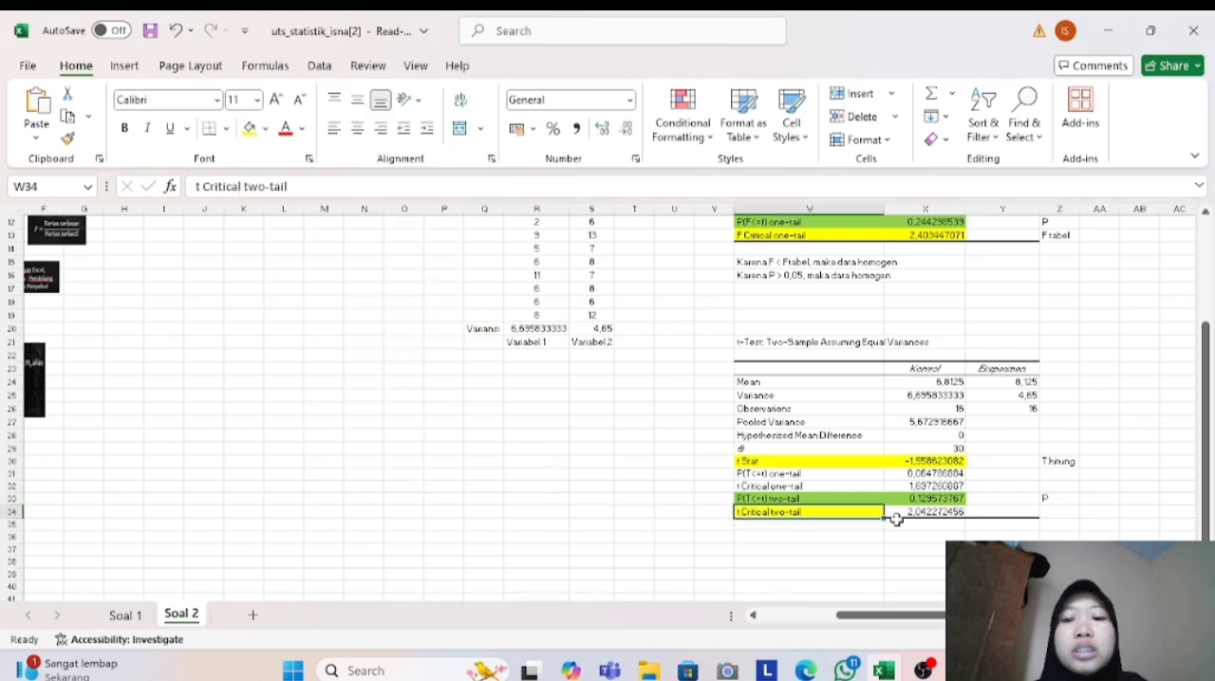
{"action": "left_click", "coordinate": [902, 513]}
{"action": "left_click", "coordinate": [248, 127]}
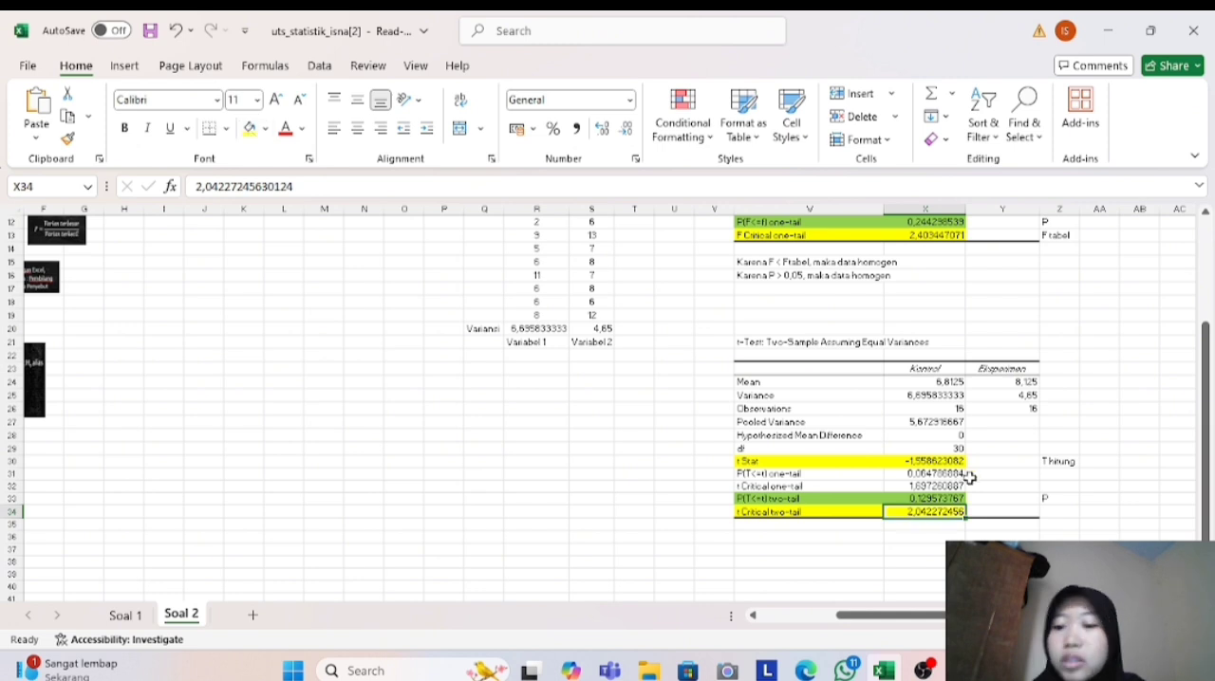
- Label the t Critical two-tail row "P tabel" in cell Z34
{"action": "left_click", "coordinate": [1050, 513]}
{"action": "type", "text": "p"}
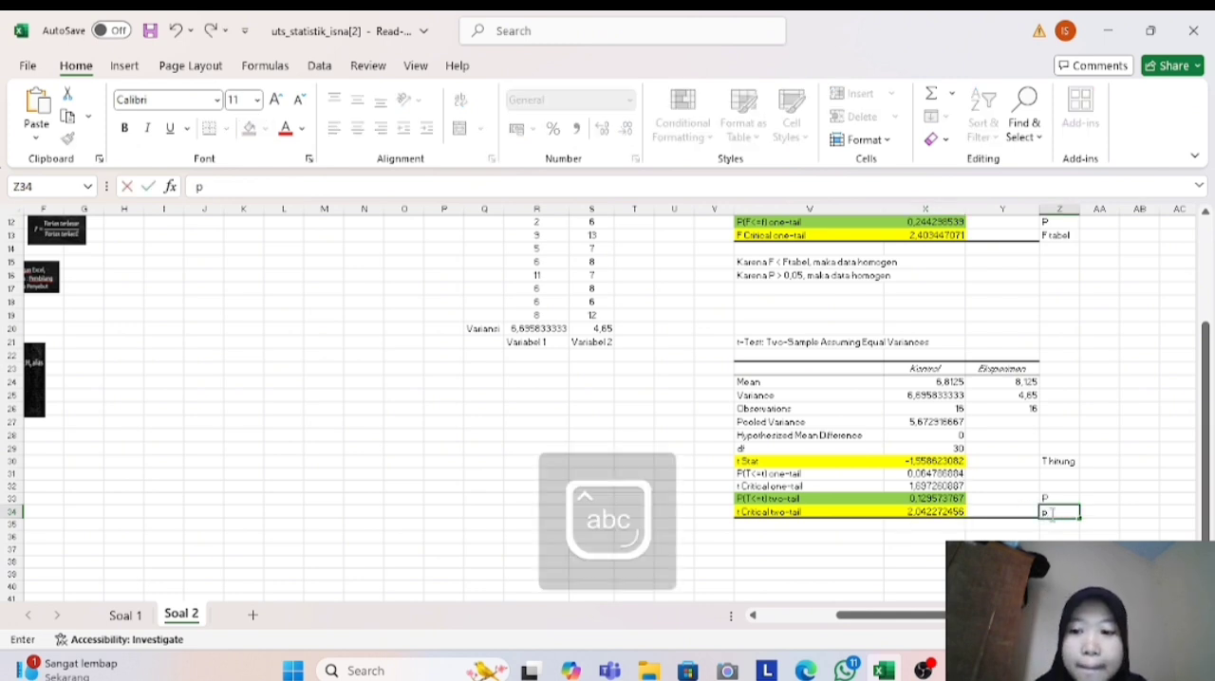
{"action": "key", "text": "Caps_Lock"}
{"action": "key", "text": "BackSpace"}
{"action": "type", "text": "P"}
{"action": "key", "text": "Caps_Lock"}
{"action": "type", "text": "tabel"}
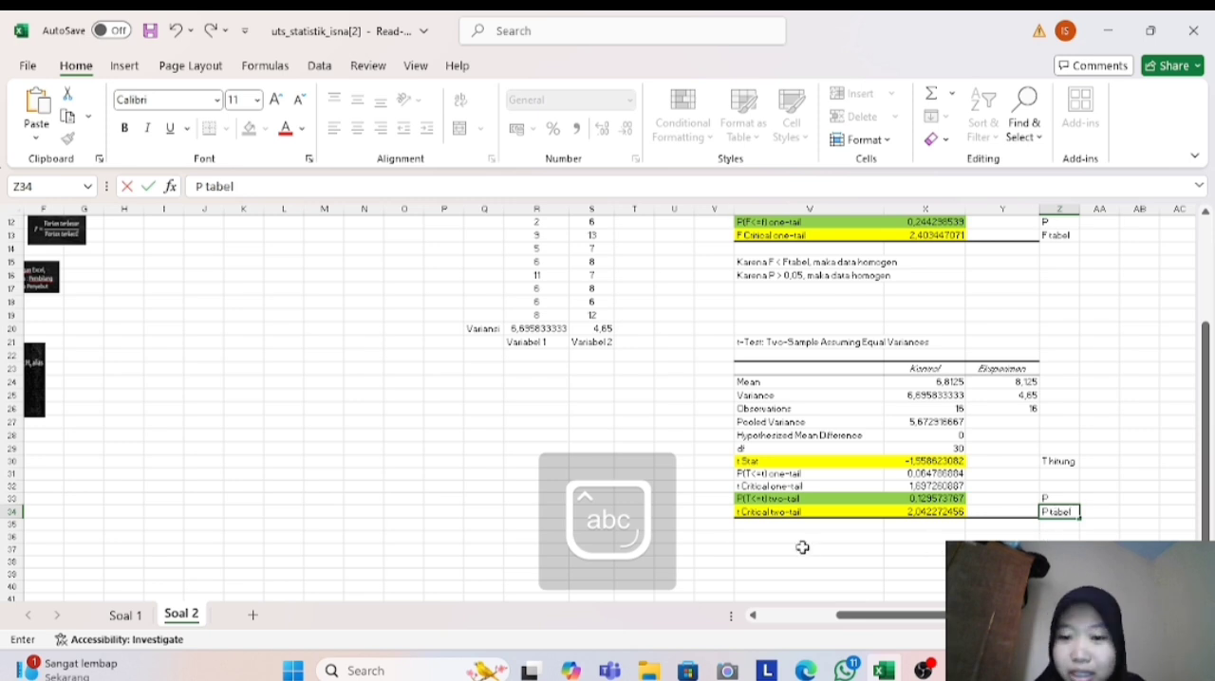
- Write the t-value conclusion "Karena -t tabel < t hitung < t tabel maka H0 diterima" in cell W37
{"action": "left_click", "coordinate": [803, 548]}
{"action": "scroll", "coordinate": [791, 489], "scroll_direction": "down", "scroll_amount": 2}
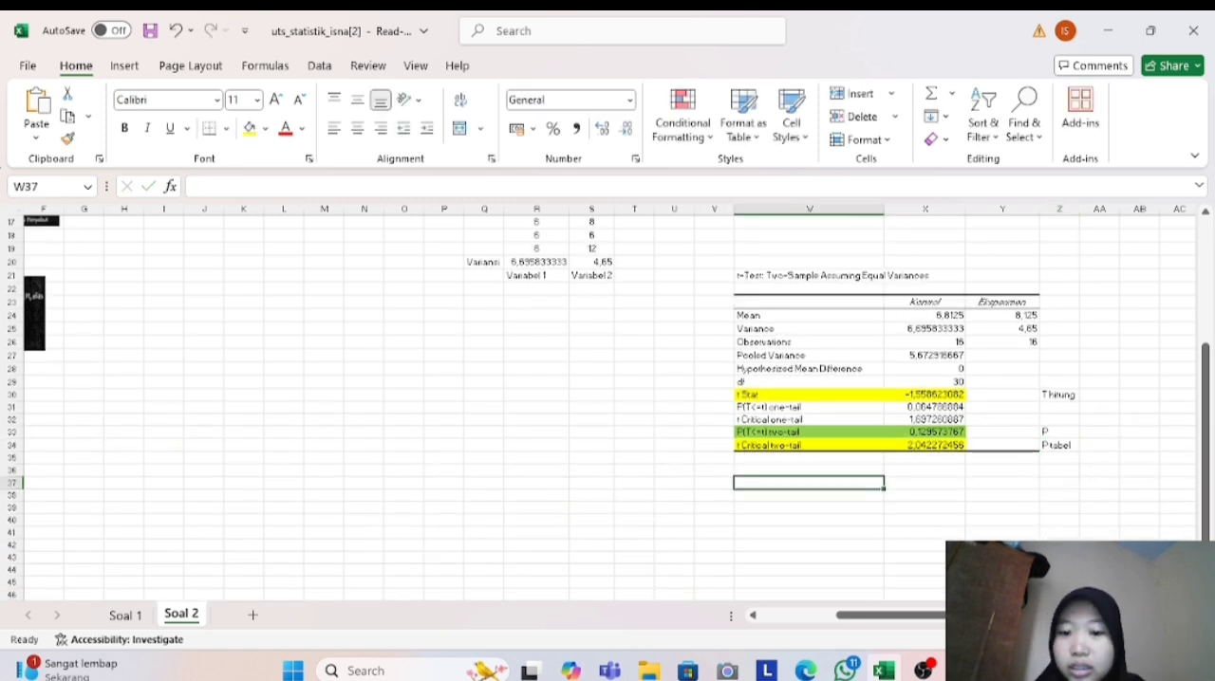
{"action": "key", "text": "Caps_Lock"}
{"action": "type", "text": "K"}
{"action": "key", "text": "Caps_Lock"}
{"action": "type", "text": "at"}
{"action": "type", "text": "en"}
{"action": "type", "text": "a"}
{"action": "type", "text": " -"}
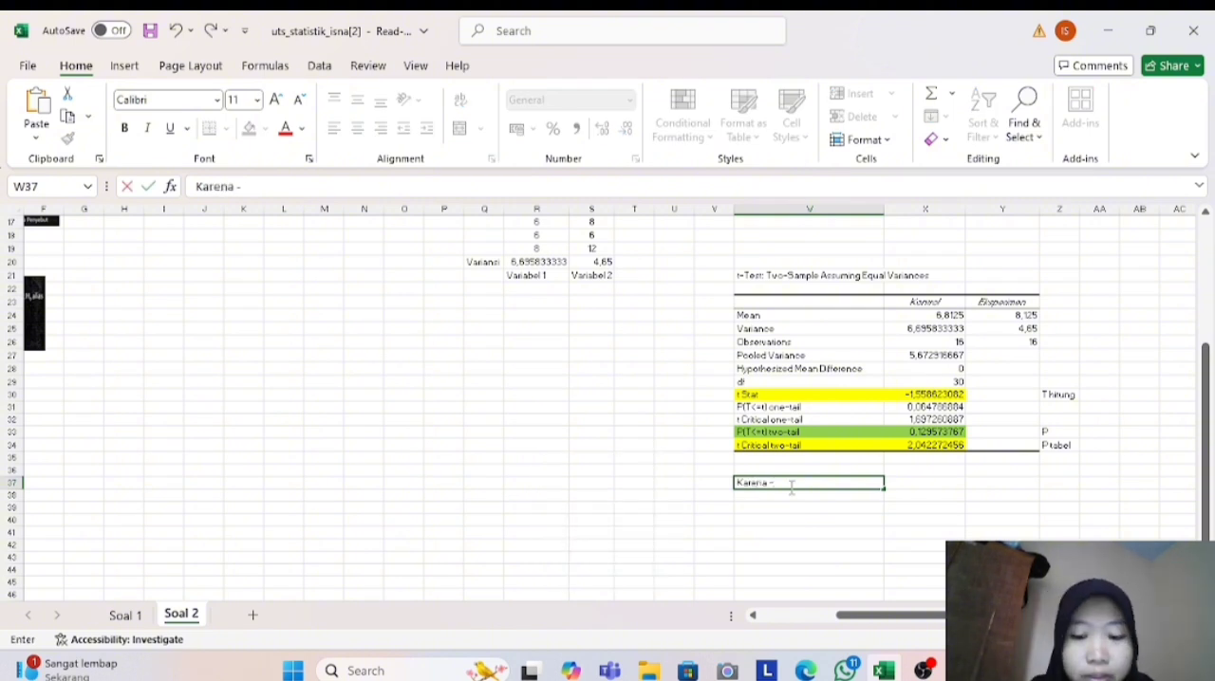
{"action": "type", "text": "t tabel<"}
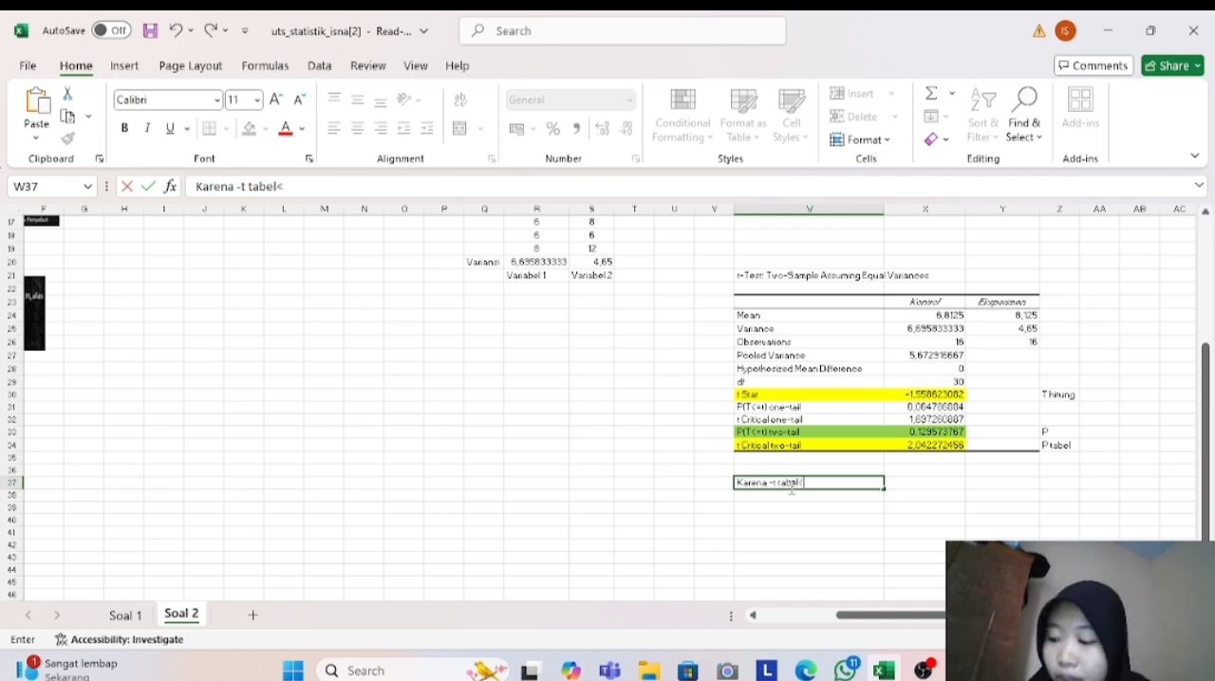
{"action": "key", "text": "BackSpace"}
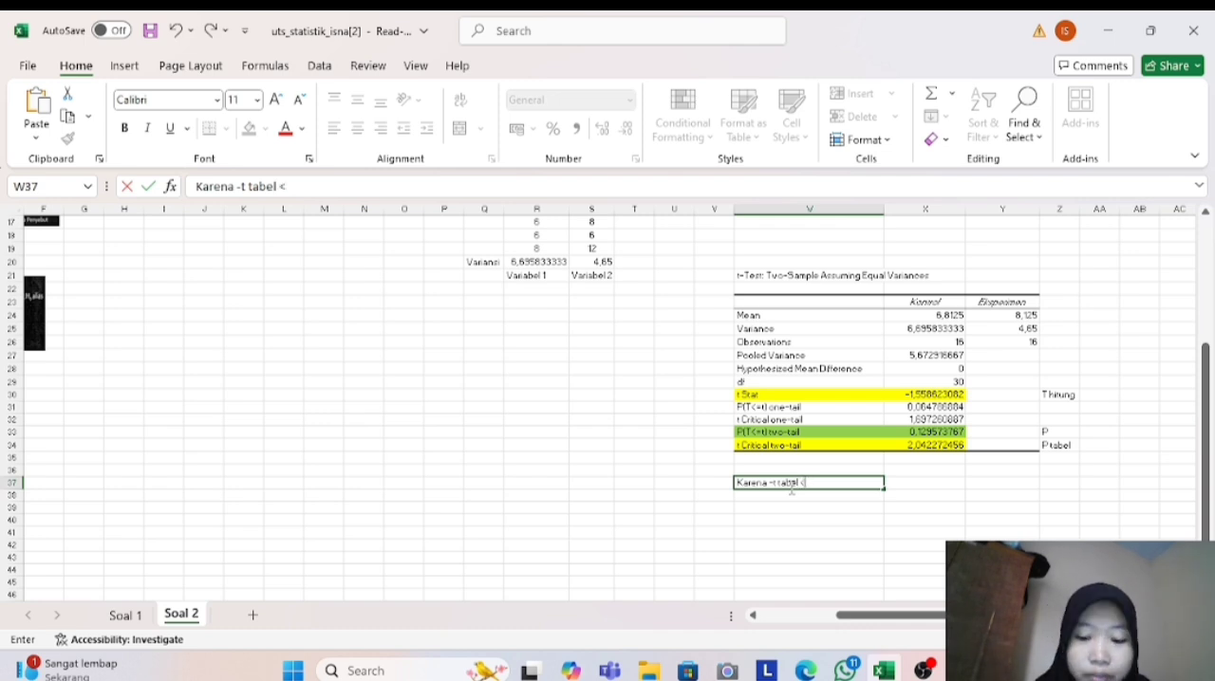
{"action": "type", "text": "< t hit"}
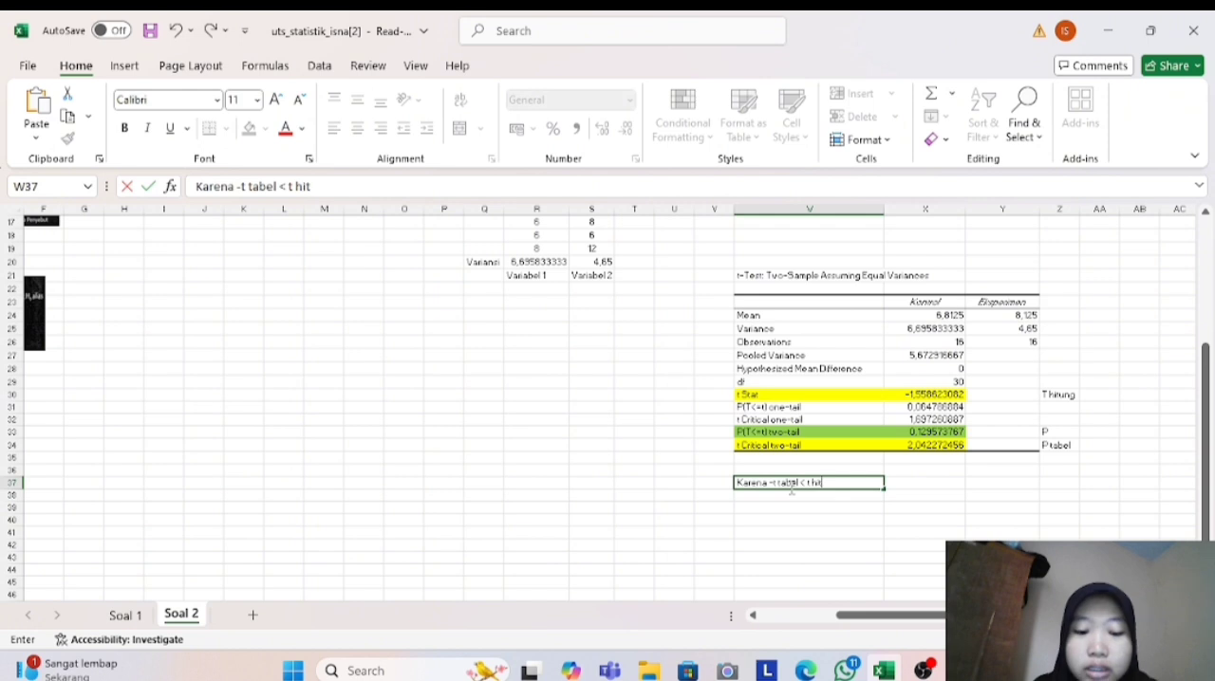
{"action": "type", "text": "ung <"}
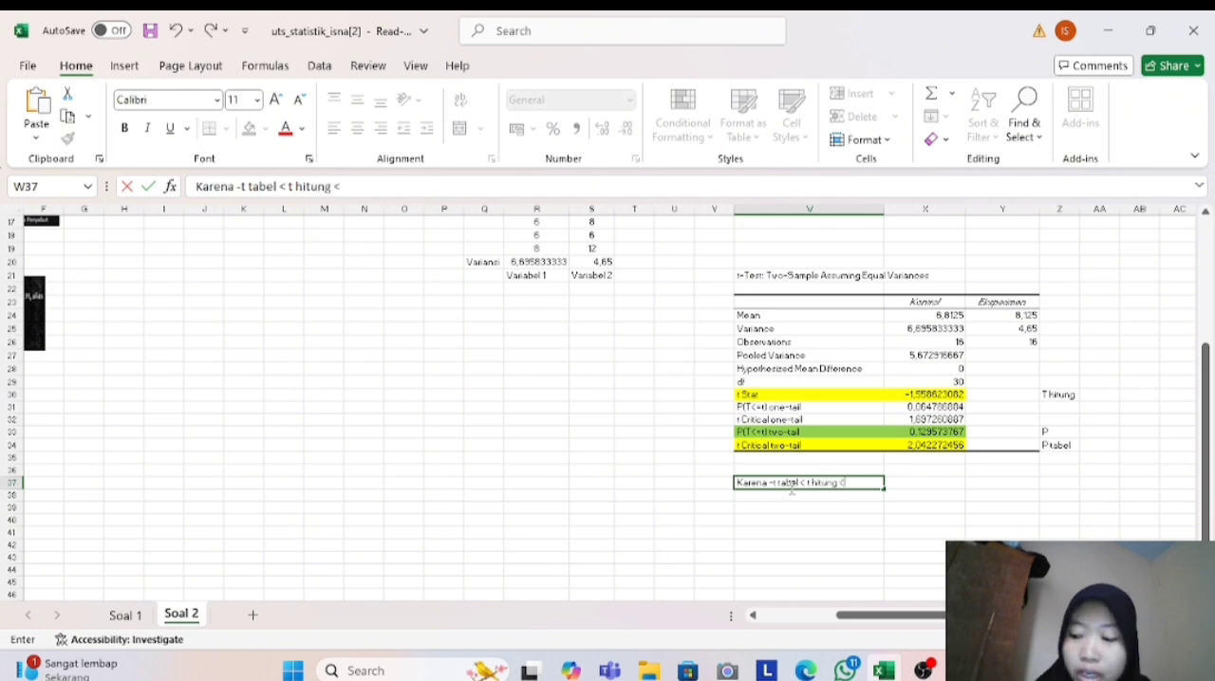
{"action": "type", "text": " t tabel"}
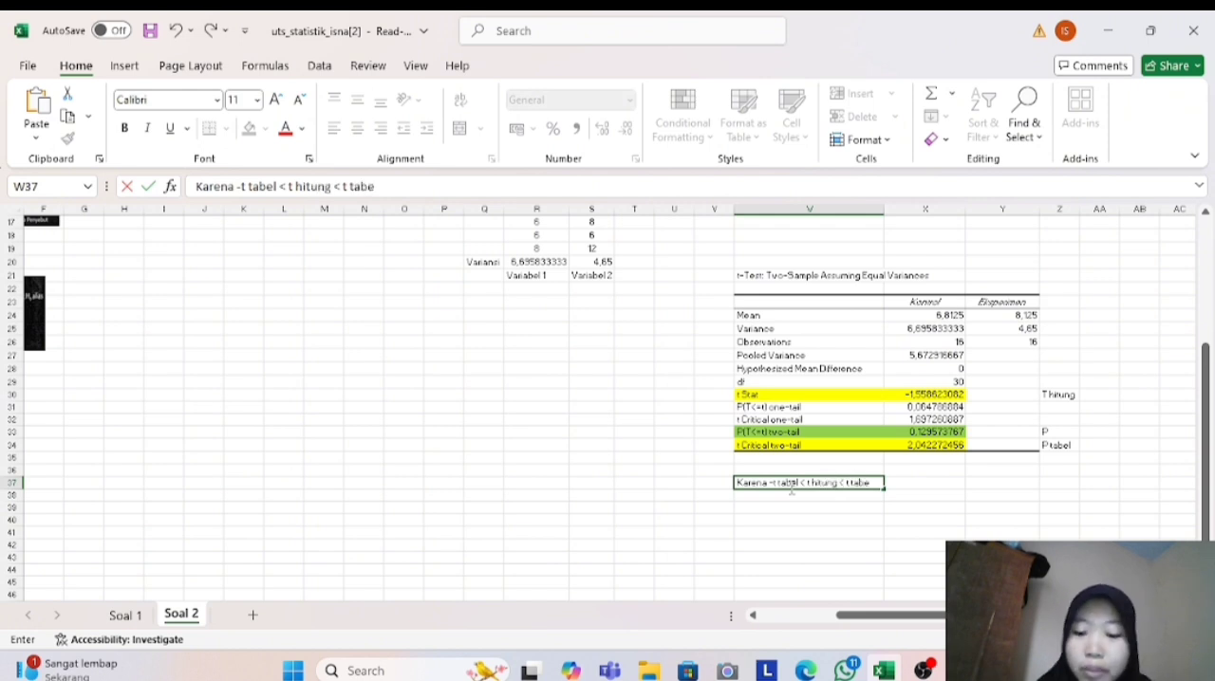
{"action": "type", "text": " mak"}
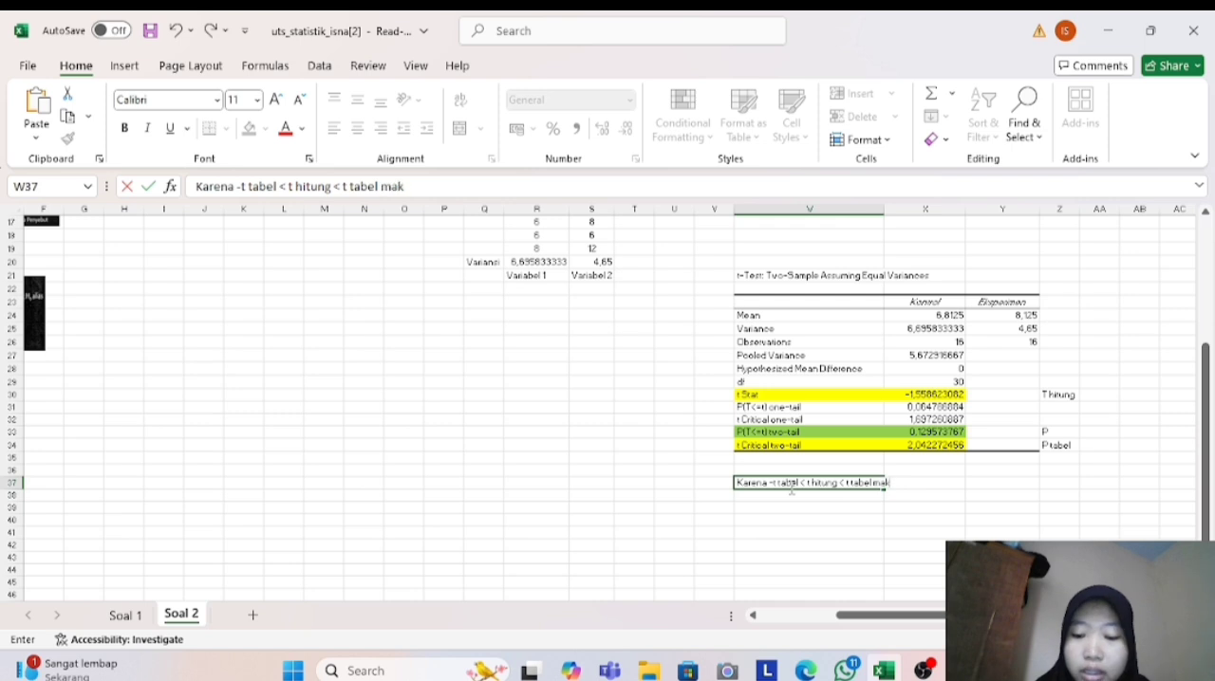
{"action": "type", "text": "a H"}
{"action": "key", "text": "Caps_Lock"}
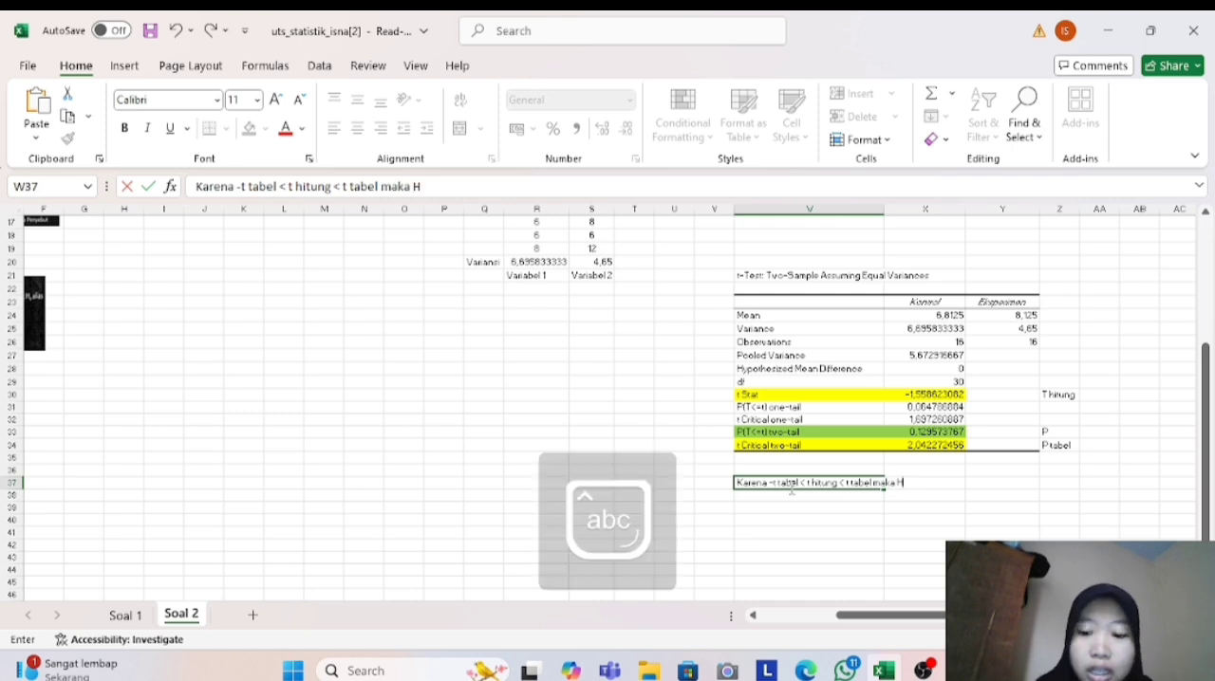
{"action": "type", "text": "0 diterima"}
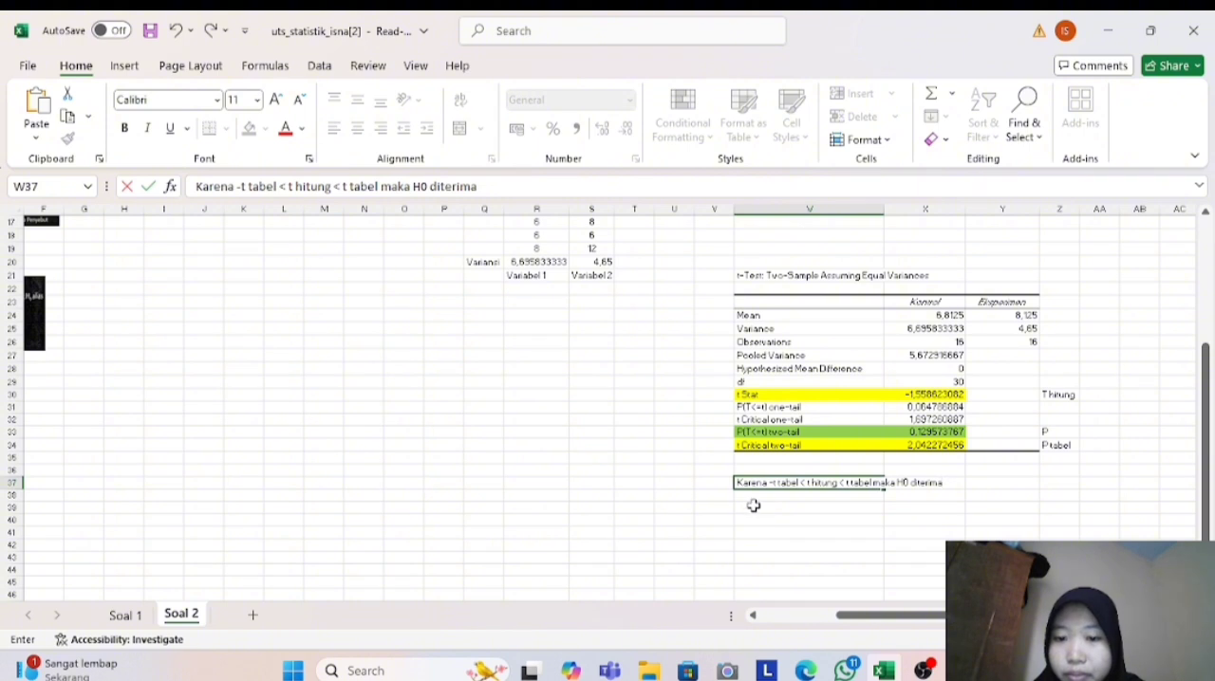
{"action": "left_click", "coordinate": [753, 506]}
- Write the significance conclusion "Karena P >0,05 maka H0 diterima" in cell W38
{"action": "left_click", "coordinate": [753, 493]}
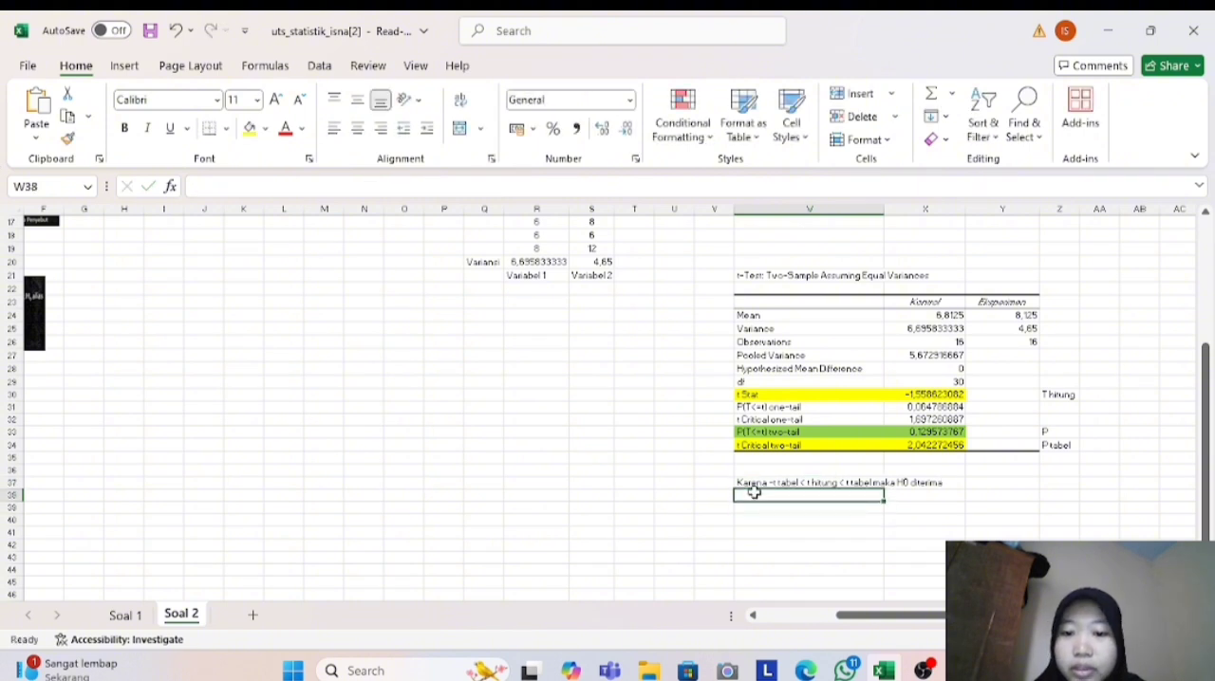
{"action": "key", "text": "Caps_Lock"}
{"action": "type", "text": "K"}
{"action": "key", "text": "Caps_Lock"}
{"action": "type", "text": "are"}
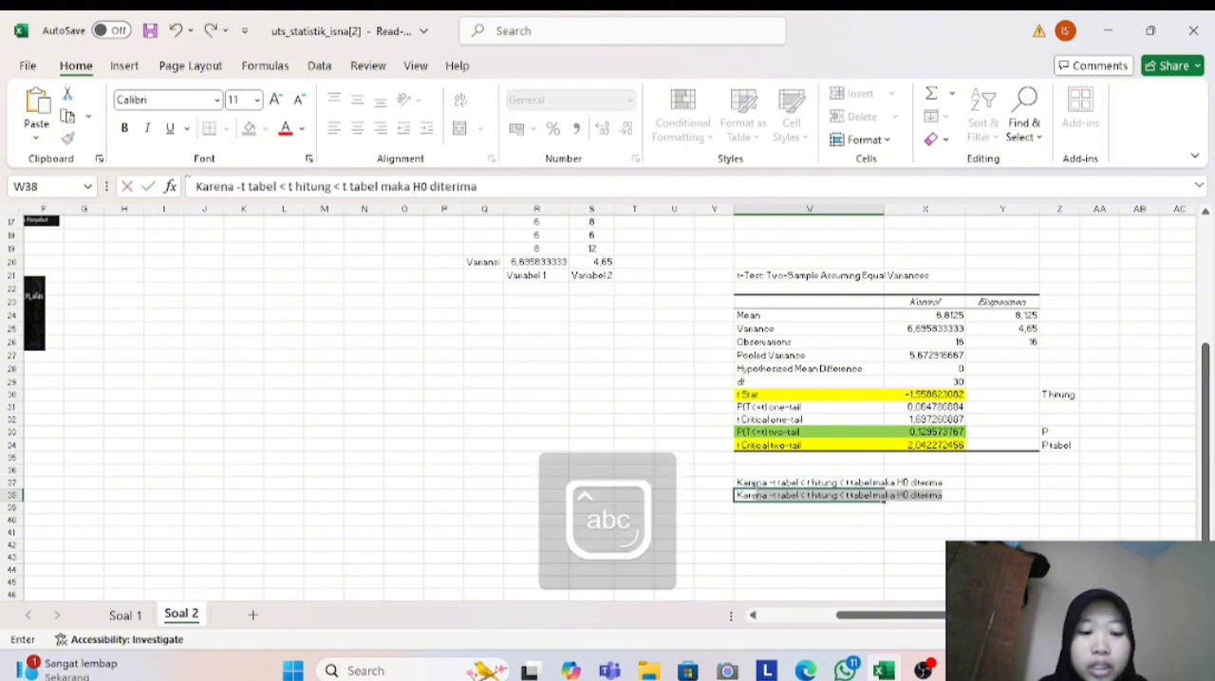
{"action": "key", "text": "Caps_Lock"}
{"action": "type", "text": "na P"}
{"action": "key", "text": "Caps_Lock"}
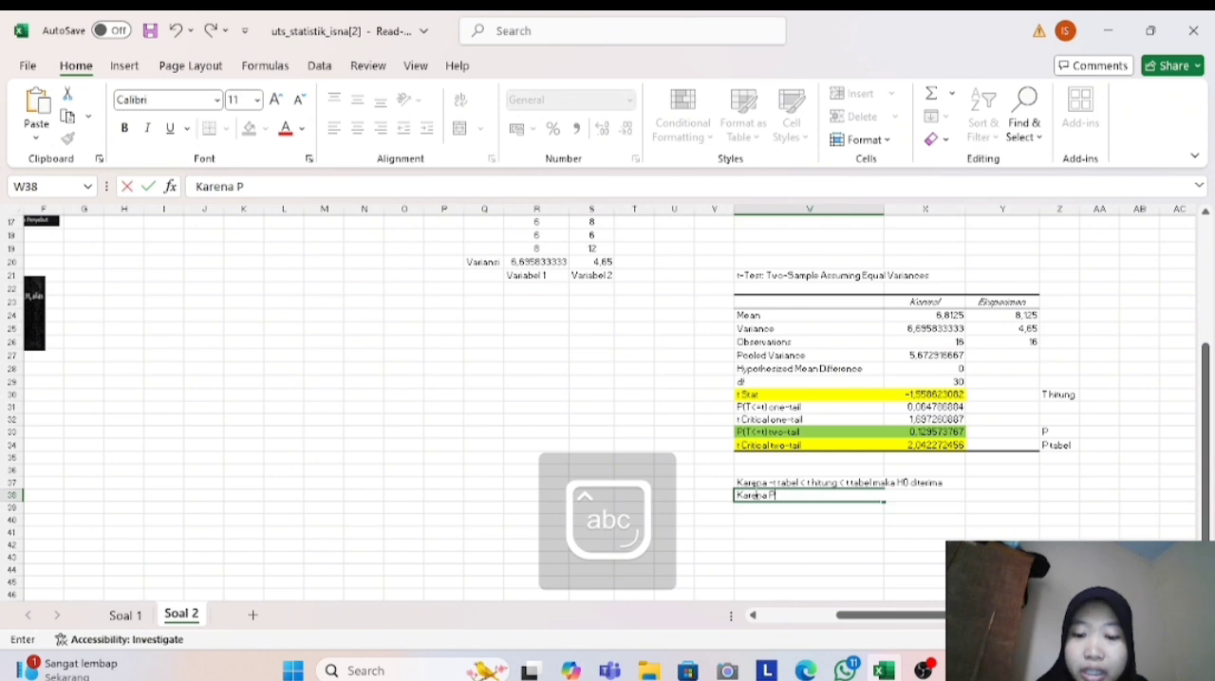
{"action": "type", "text": "> 0,05"}
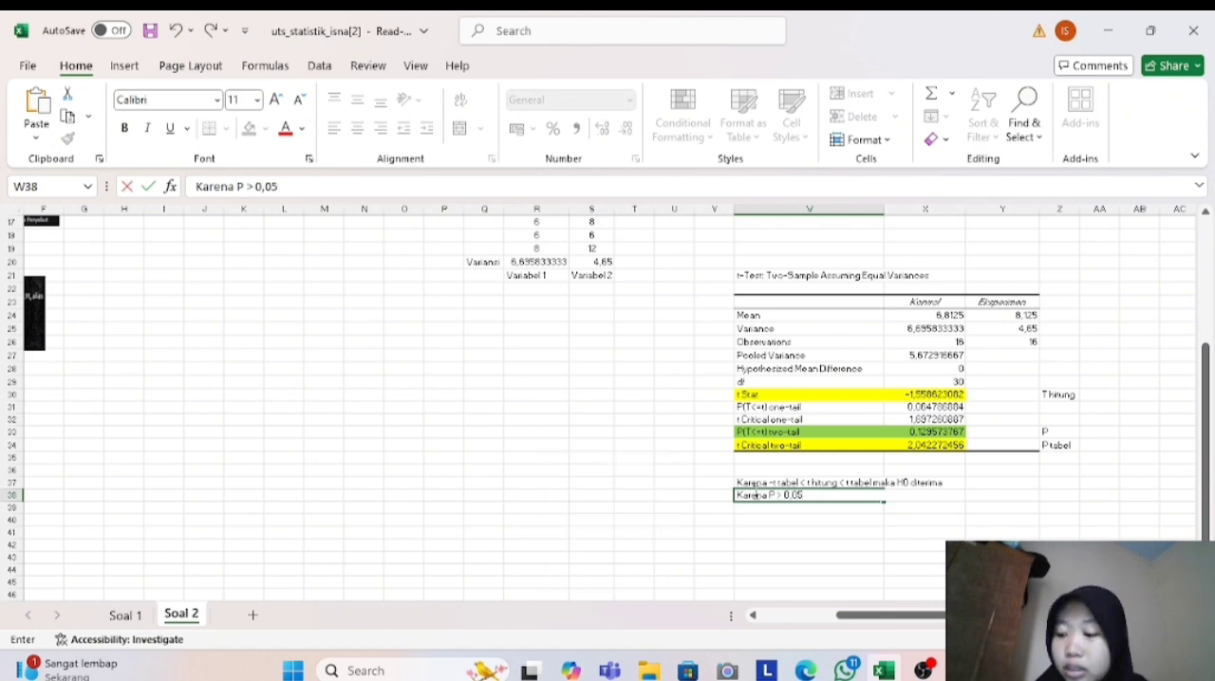
{"action": "type", "text": " maka"}
{"action": "key", "text": "Caps_Lock"}
{"action": "type", "text": "H"}
{"action": "key", "text": "Caps_Lock"}
{"action": "type", "text": "0 d"}
{"action": "key", "text": "Caps_Lock"}
{"action": "type", "text": "I"}
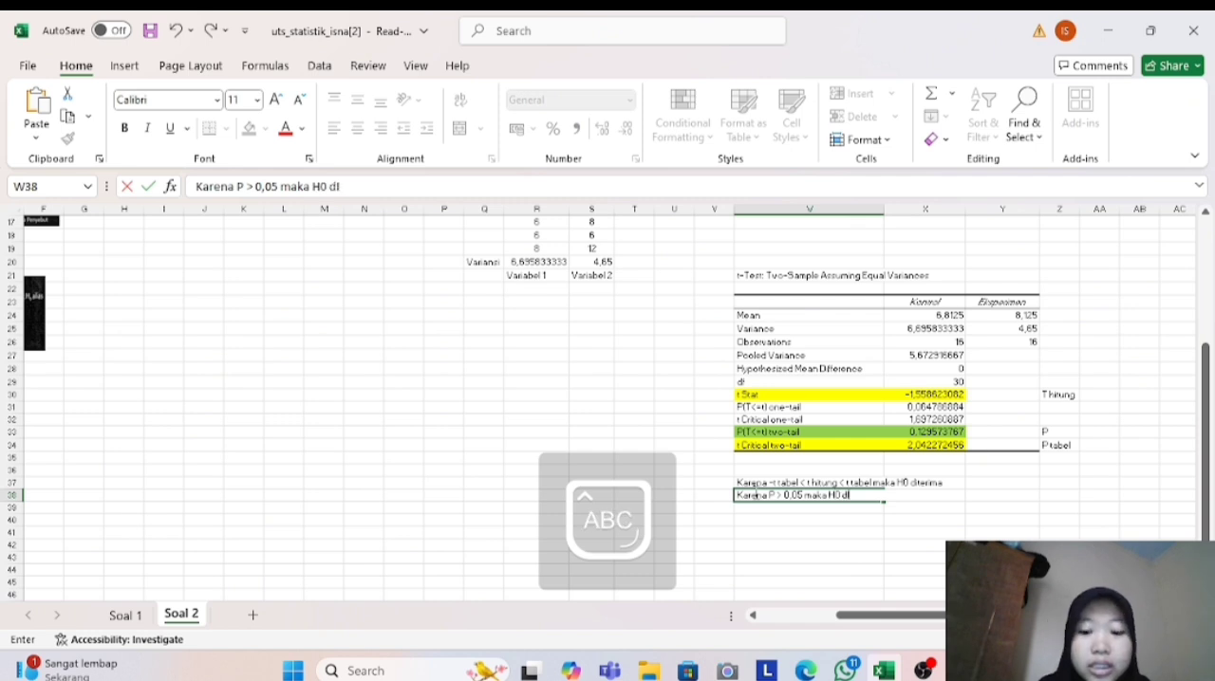
{"action": "key", "text": "Caps_Lock"}
{"action": "type", "text": "iterima"}
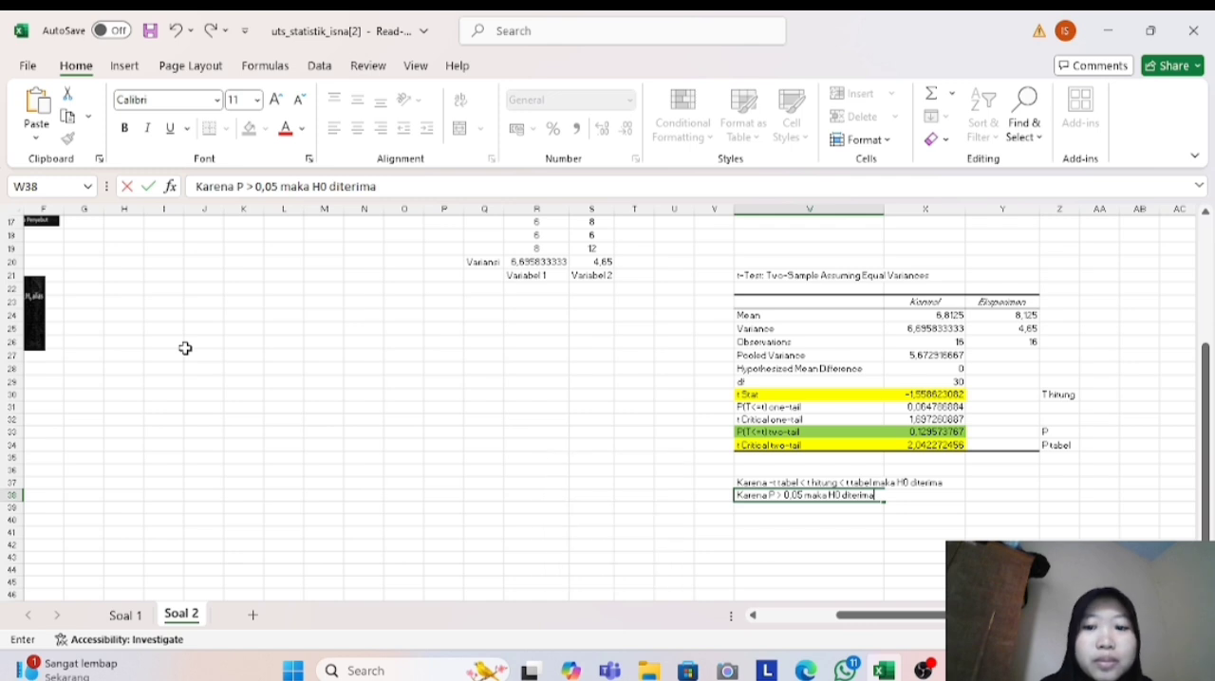
- Copy "Tidak ada perbedaan rata-rata jumlah istilah yang dihafal antara kelompok eksperimen dan kontrol" from the Ho statement in cell A7
{"action": "scroll", "coordinate": [216, 404], "scroll_direction": "left", "scroll_amount": 3}
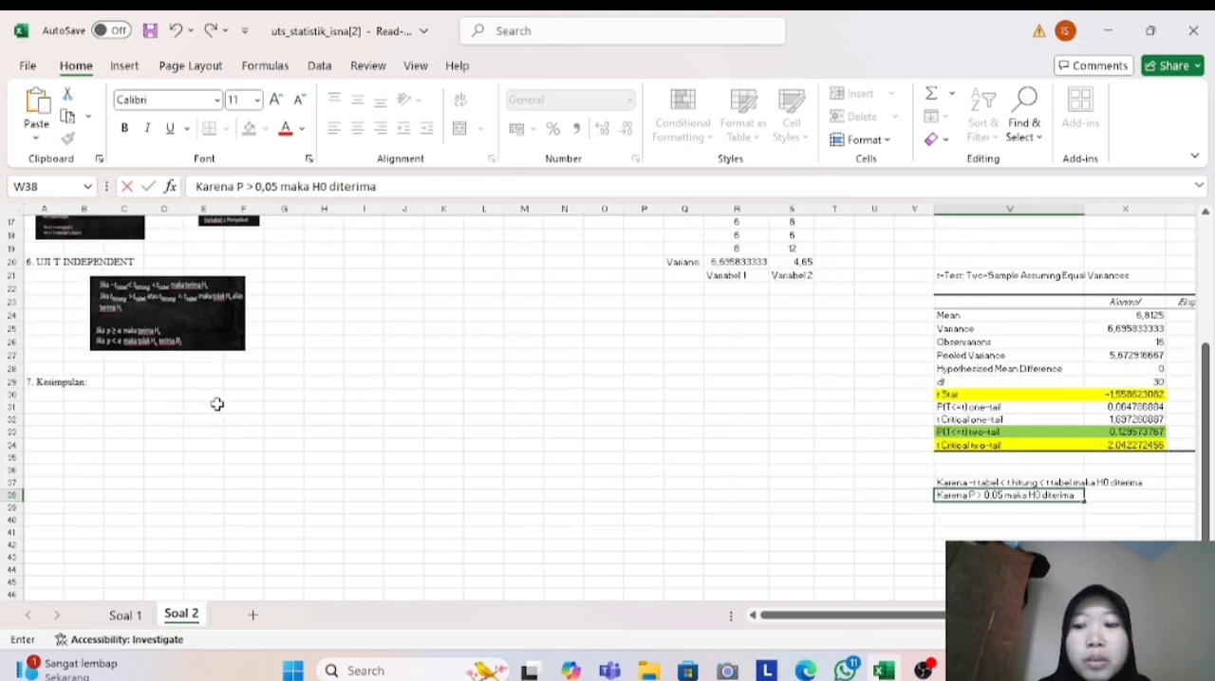
{"action": "left_click", "coordinate": [112, 381]}
{"action": "scroll", "coordinate": [112, 381], "scroll_direction": "up", "scroll_amount": 5}
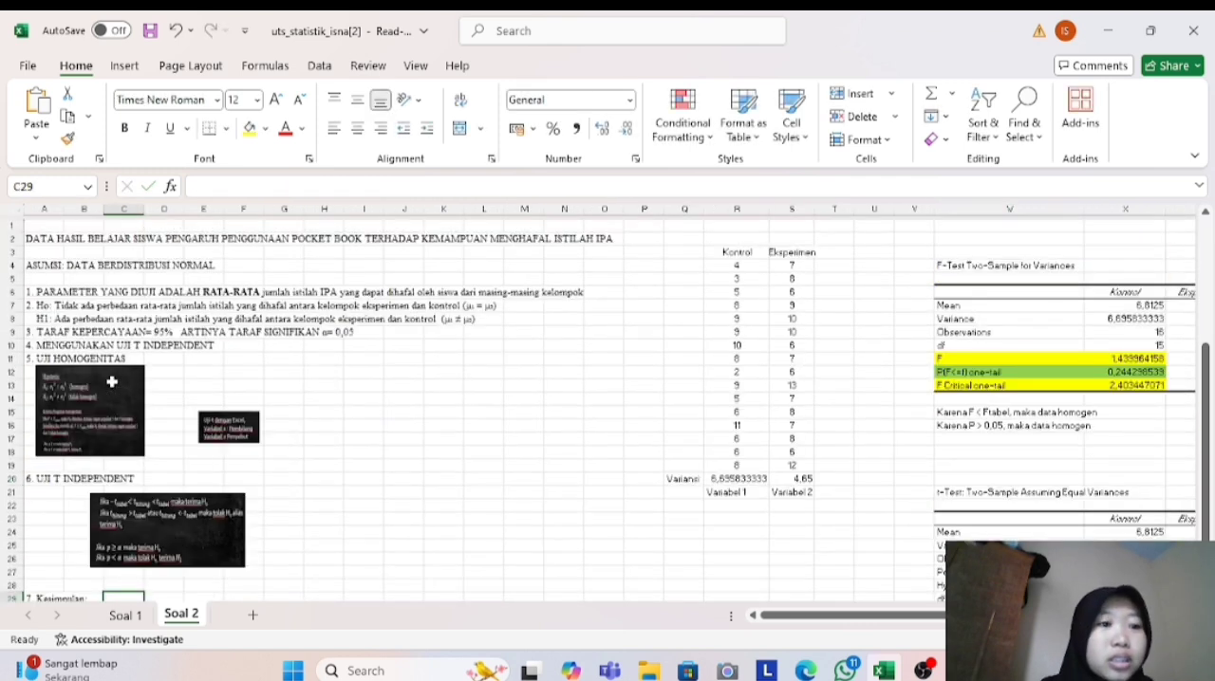
{"action": "left_click", "coordinate": [43, 302]}
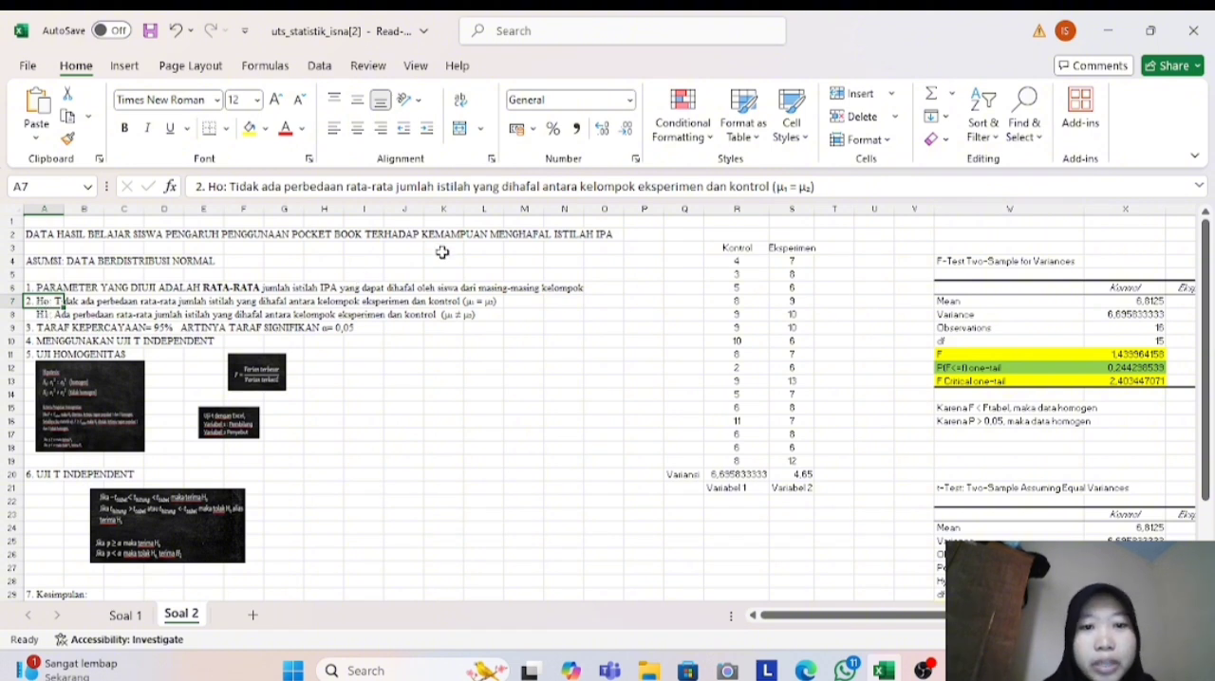
{"action": "left_click", "coordinate": [770, 186]}
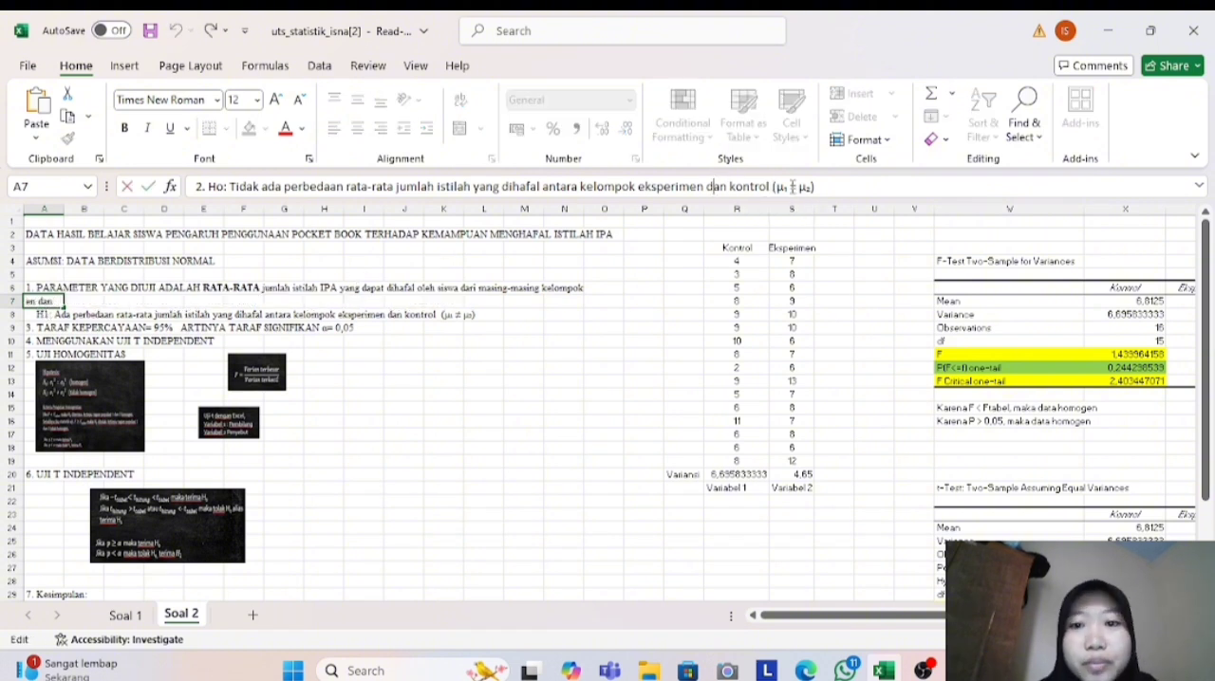
{"action": "left_click_drag", "start_coordinate": [771, 186], "coordinate": [229, 188]}
{"action": "key", "text": "ctrl+c"}
- Paste the copied null-hypothesis wording after "7. Kesimpulan:" in cell A29 as the final conclusion
{"action": "scroll", "coordinate": [73, 502], "scroll_direction": "down", "scroll_amount": 2}
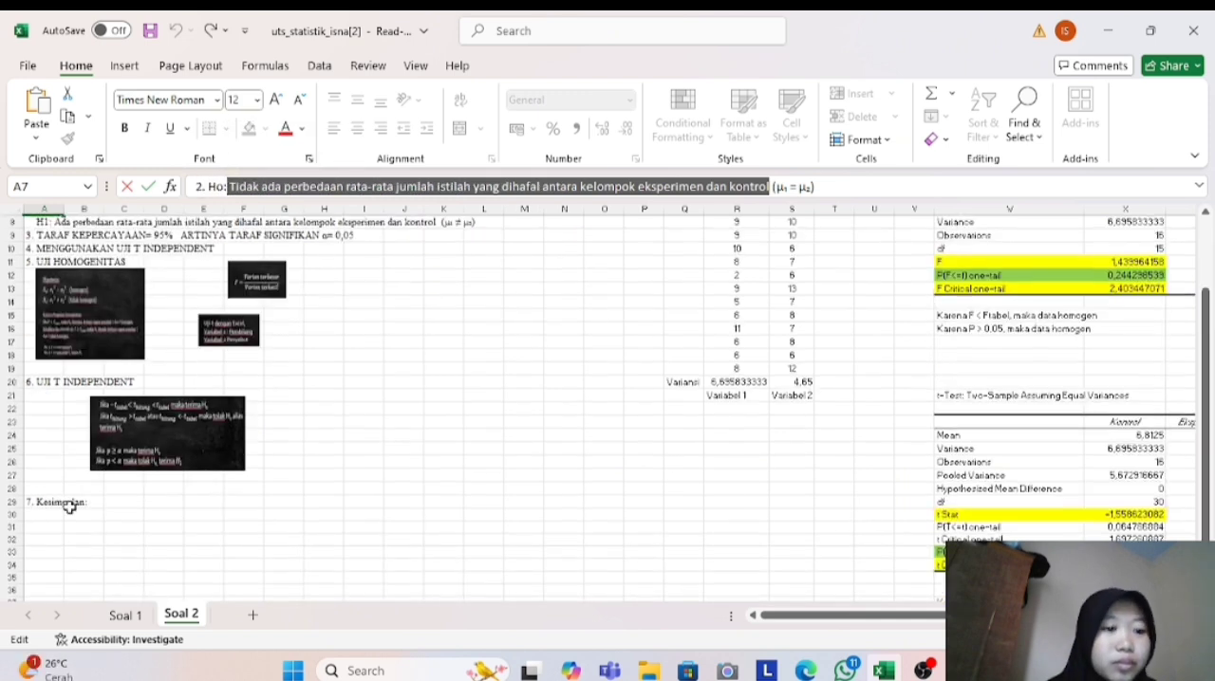
{"action": "left_click", "coordinate": [73, 503]}
{"action": "left_click", "coordinate": [31, 494]}
{"action": "left_click", "coordinate": [304, 187]}
{"action": "key", "text": "ctrl+v"}
{"action": "left_click", "coordinate": [141, 530]}
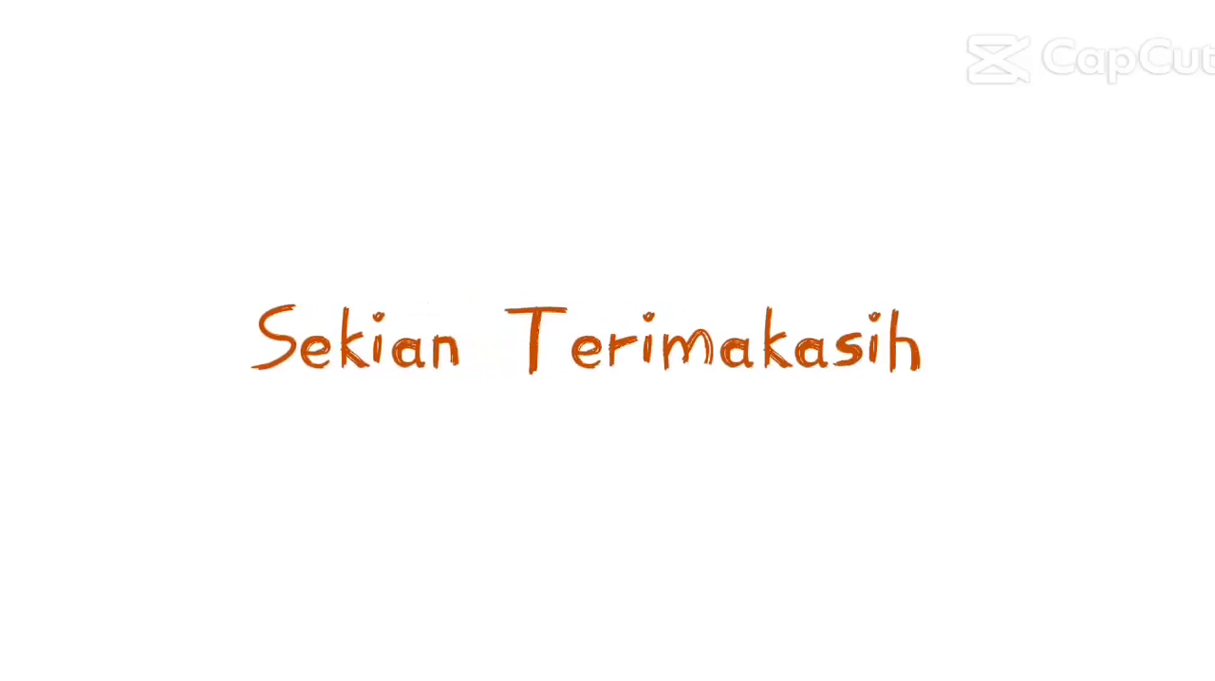